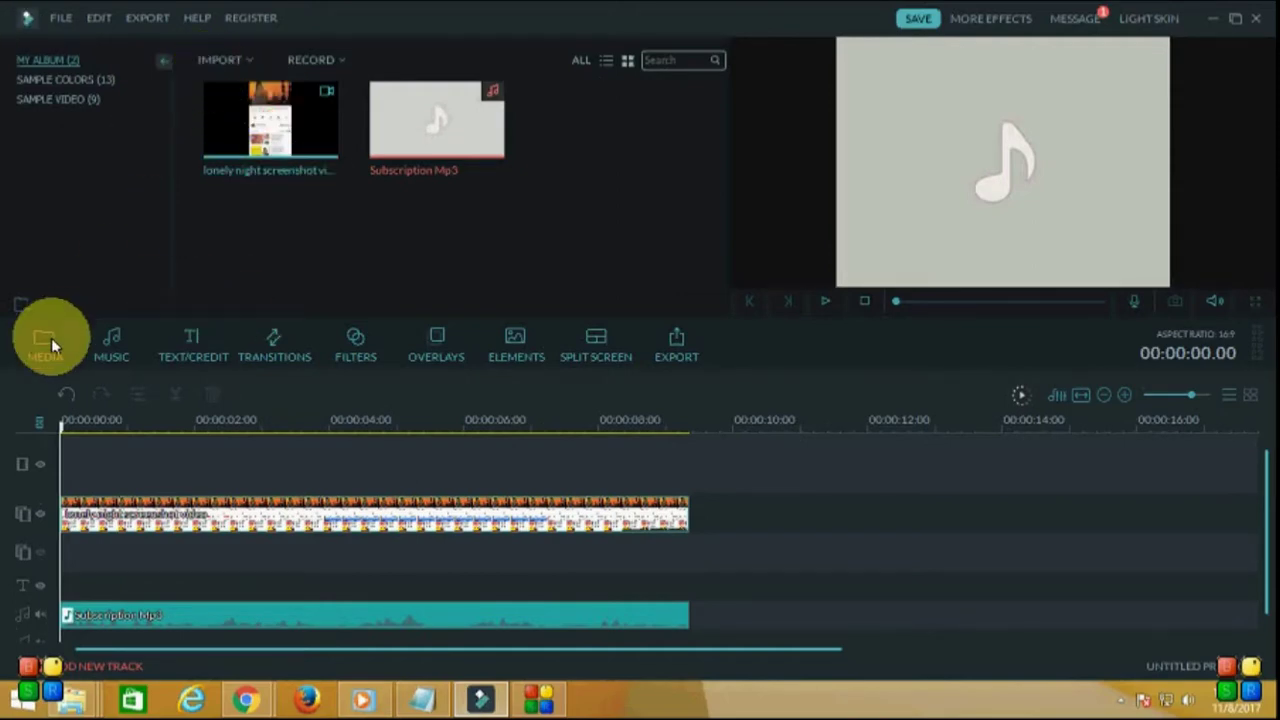
# Step: Import the images 53-512, 68e7b1fa8f6205dbf5ae9bd5ec754872, Pointing-Finger-PNG, portatour-samsung-besuchsplan-de and subscribe key from the Intro folder
pyautogui.click(251, 62)
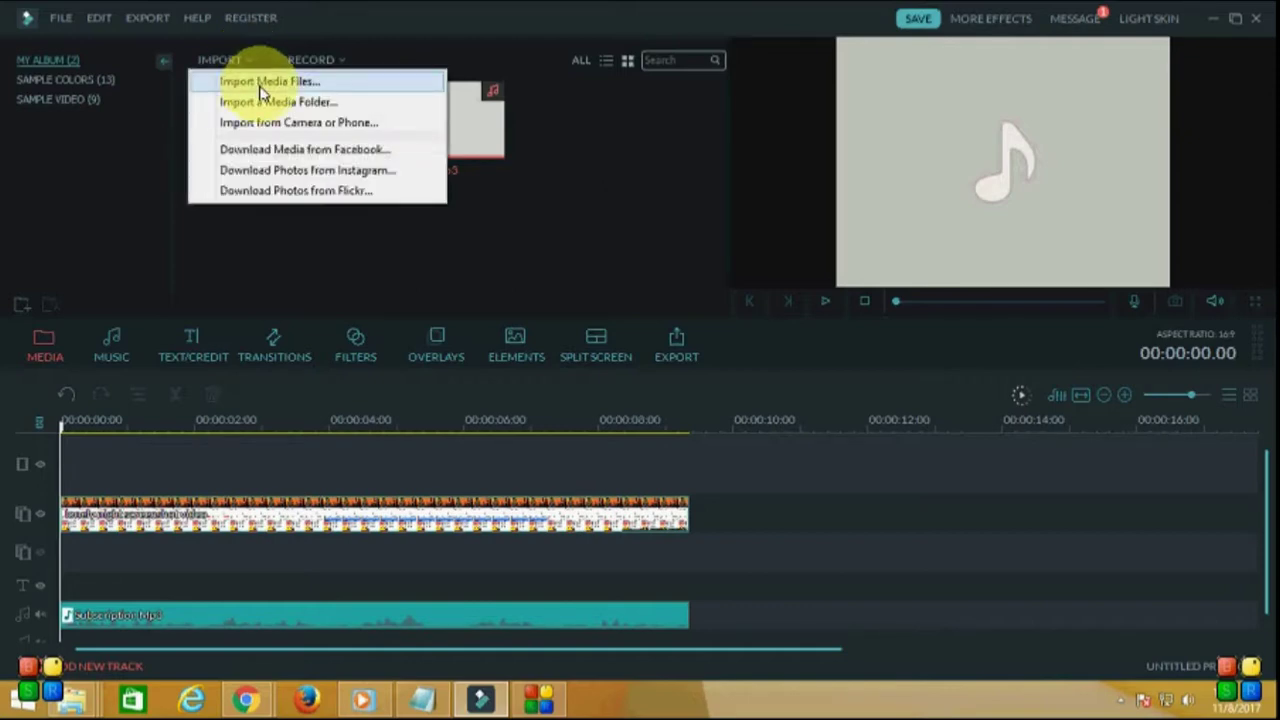
pyautogui.click(265, 82)
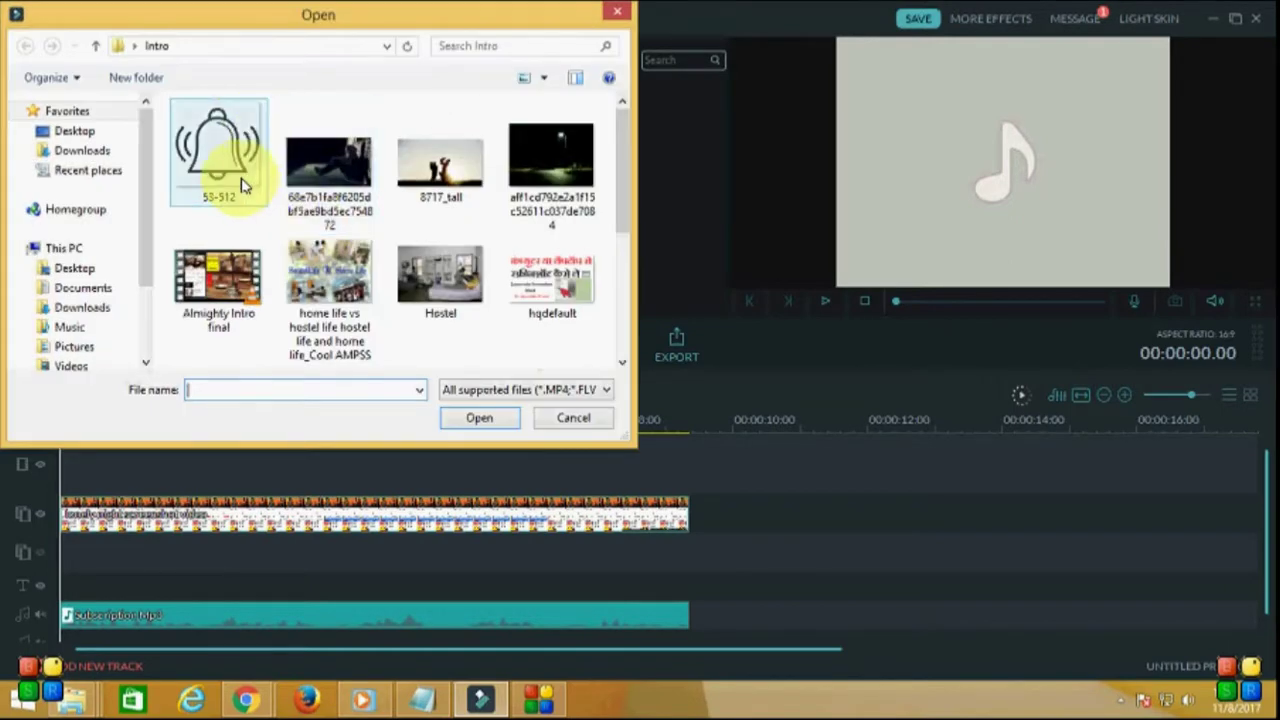
pyautogui.click(243, 185)
pyautogui.keyDown('ctrl'); pyautogui.click(355, 198); pyautogui.keyUp('ctrl')
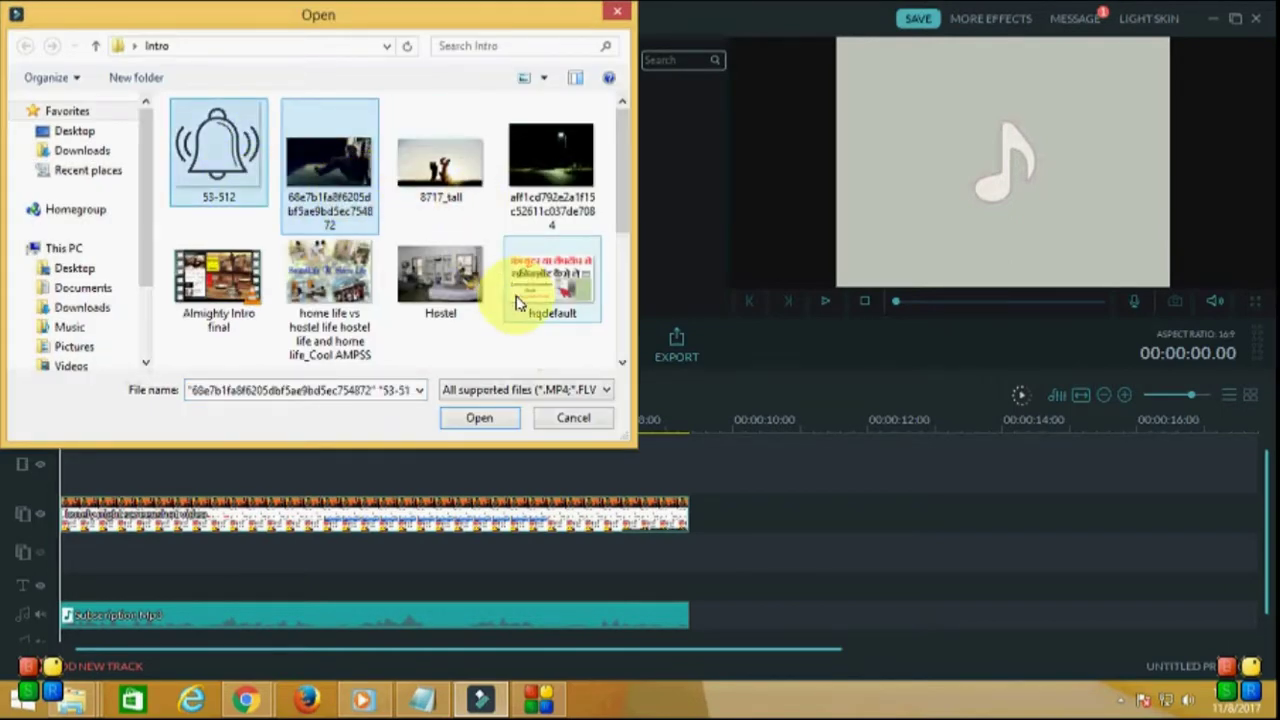
pyautogui.moveTo(622, 175); pyautogui.dragTo(630, 305)
pyautogui.keyDown('ctrl'); pyautogui.click(537, 252); pyautogui.keyUp('ctrl')
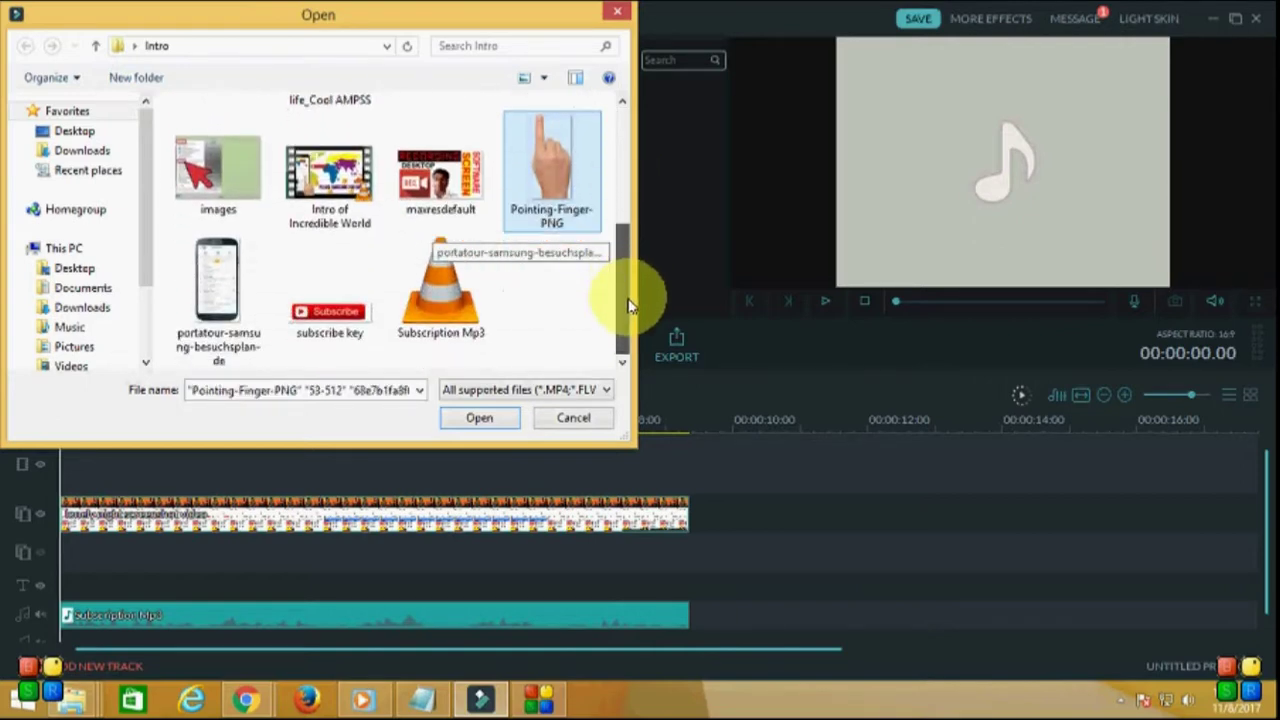
pyautogui.keyDown('ctrl'); pyautogui.click(250, 314); pyautogui.keyUp('ctrl')
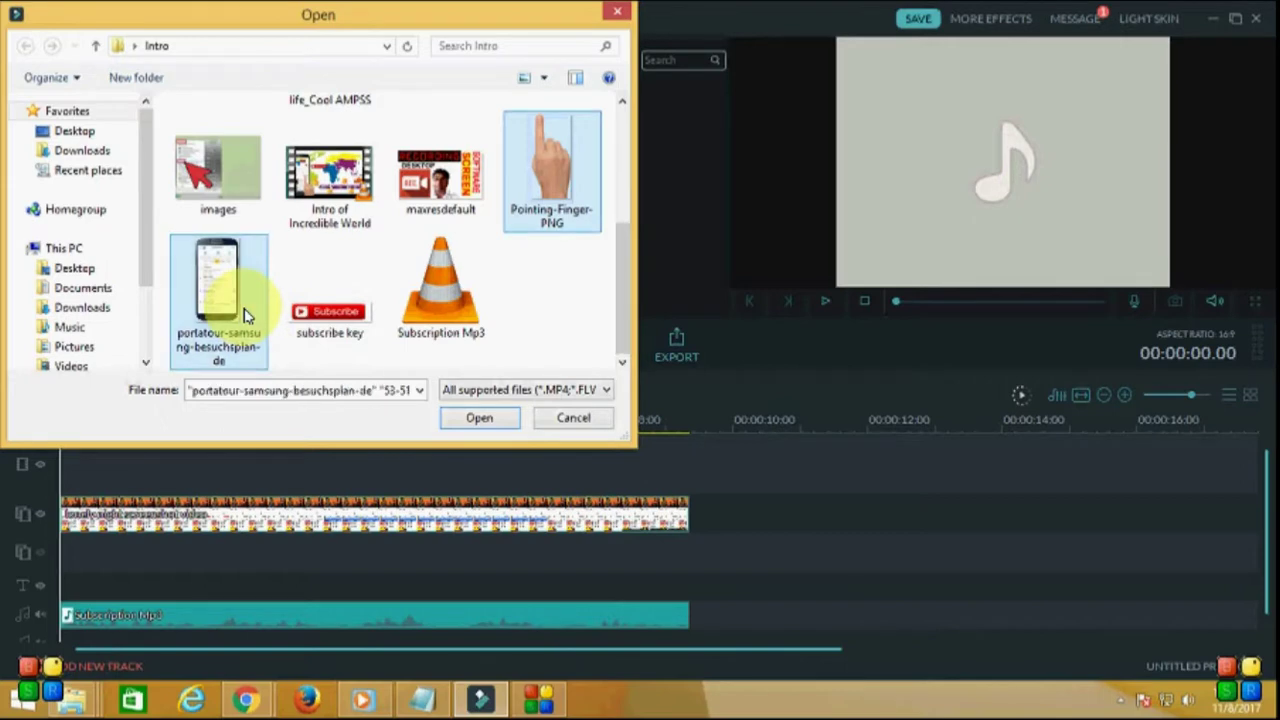
pyautogui.keyDown('ctrl'); pyautogui.click(320, 325); pyautogui.keyUp('ctrl')
pyautogui.moveTo(623, 314); pyautogui.dragTo(634, 172)
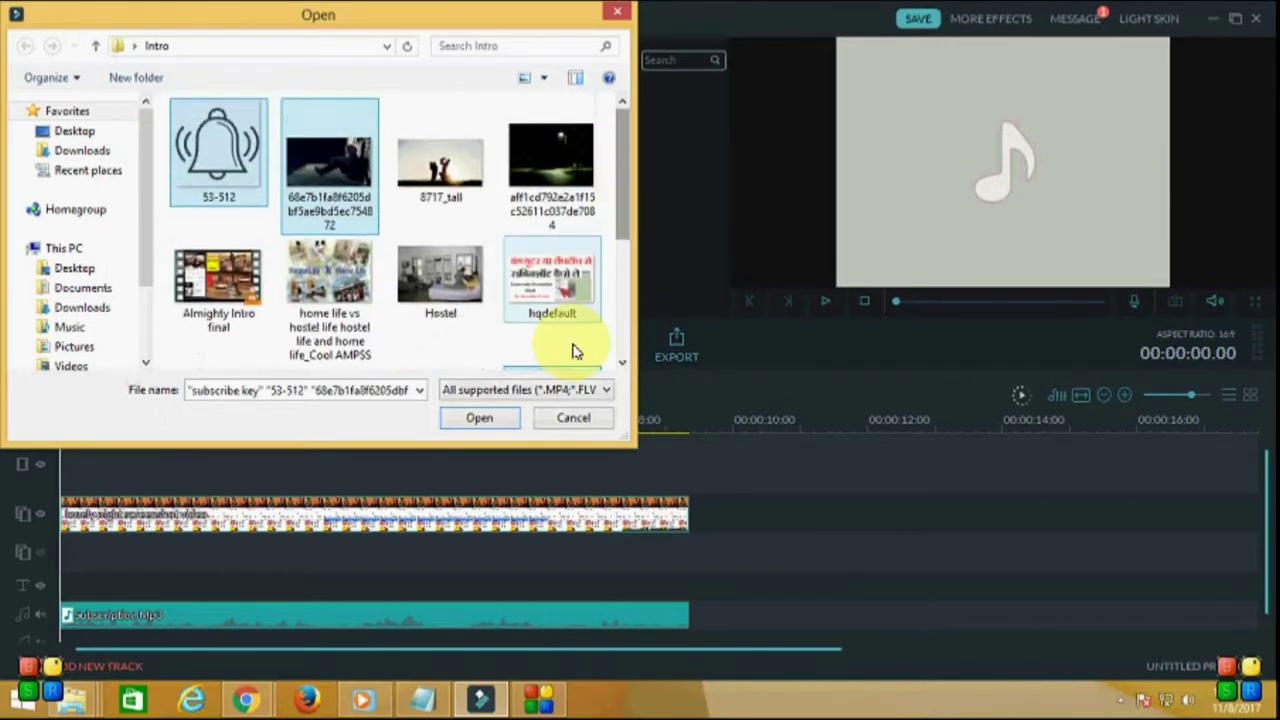
pyautogui.click(479, 418)
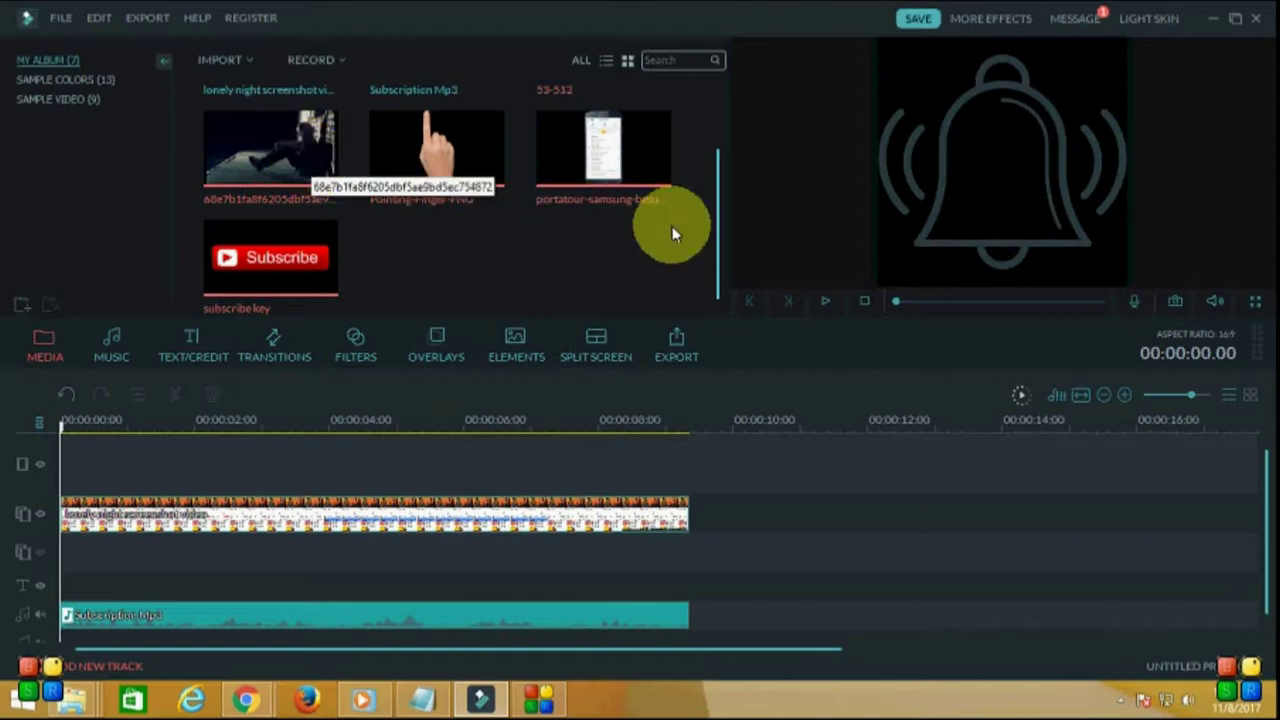
# Step: Place the image of the seated hooded figure at the start of the empty main video track as the background
pyautogui.scroll(2, 721, 241)
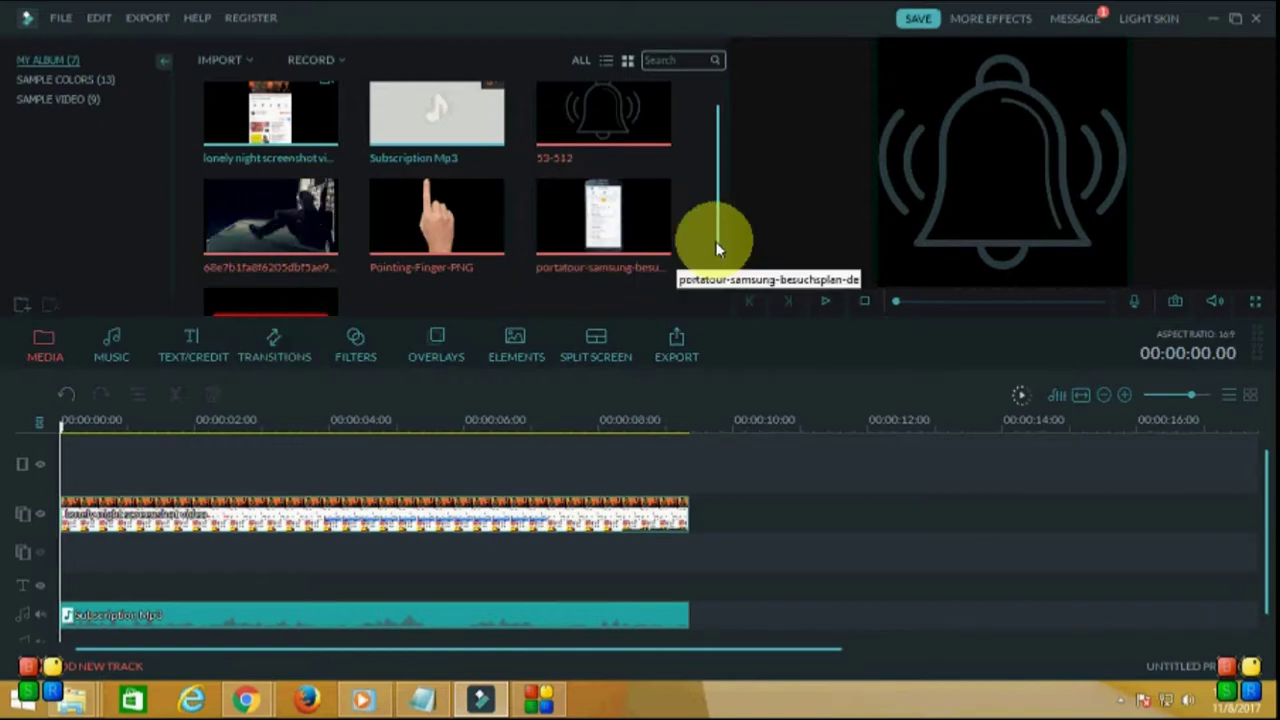
pyautogui.moveTo(714, 243); pyautogui.dragTo(717, 293)
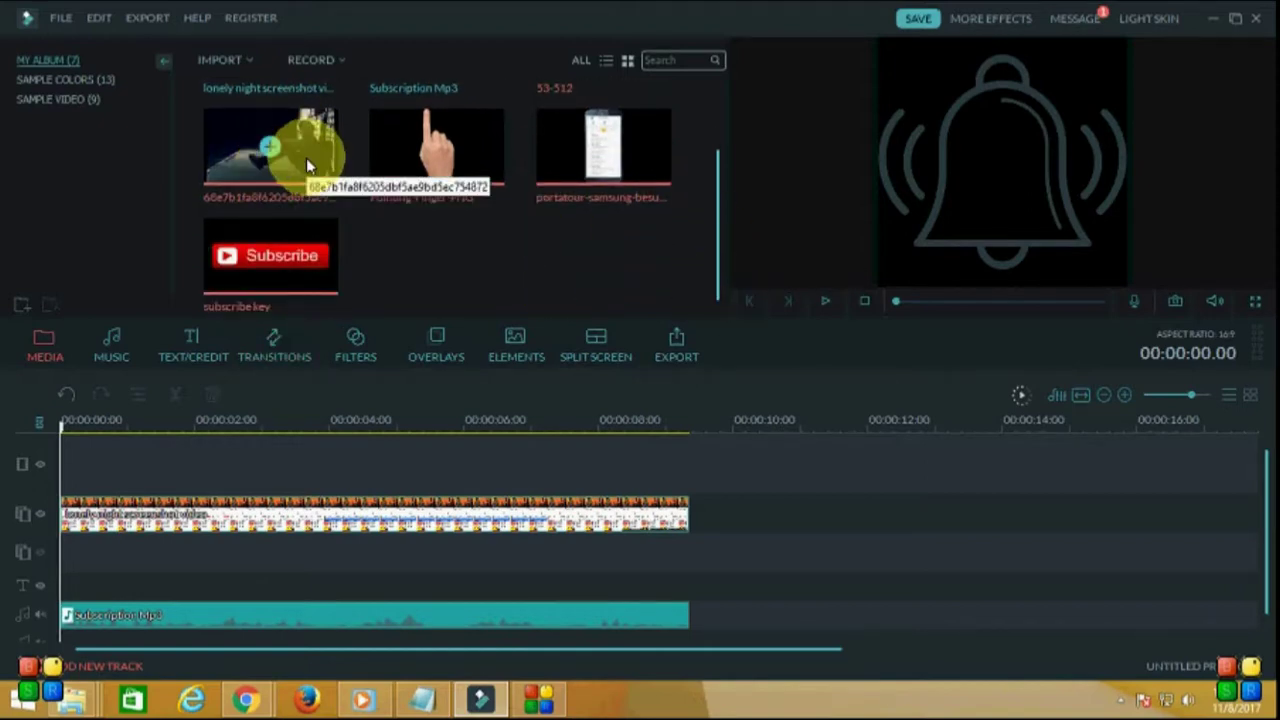
pyautogui.moveTo(306, 157); pyautogui.dragTo(197, 458)
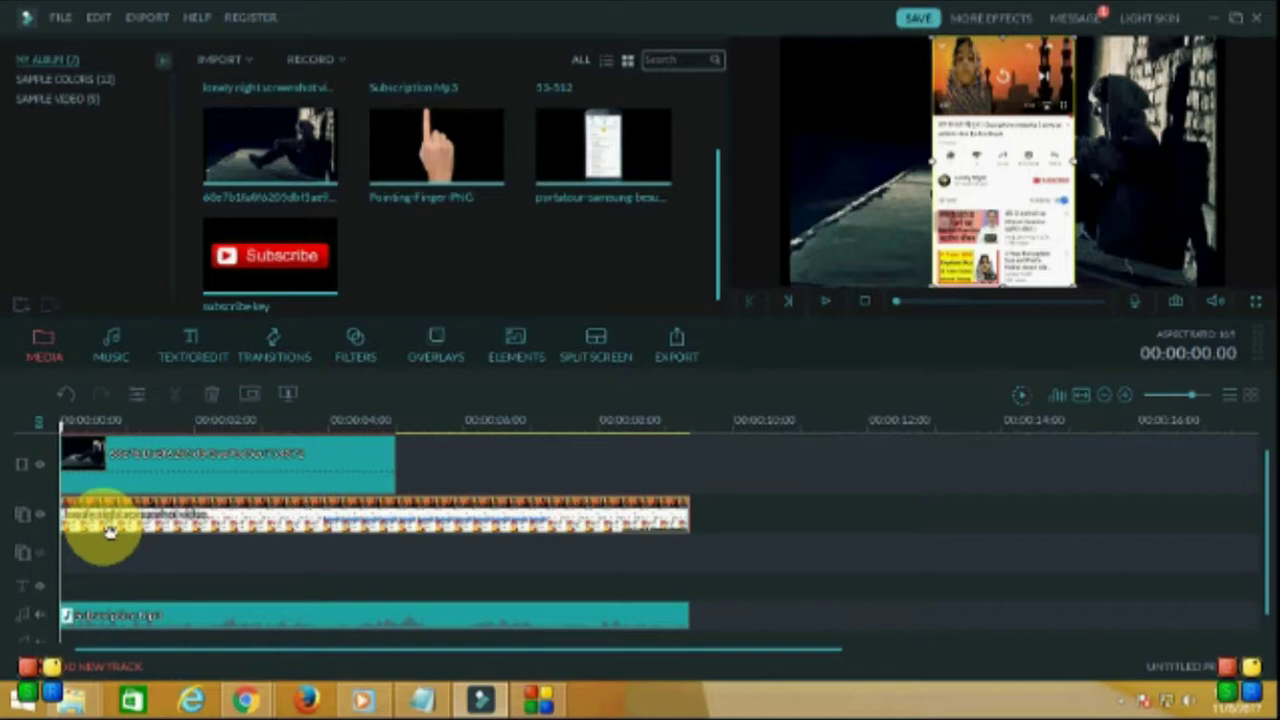
pyautogui.press('Delete')
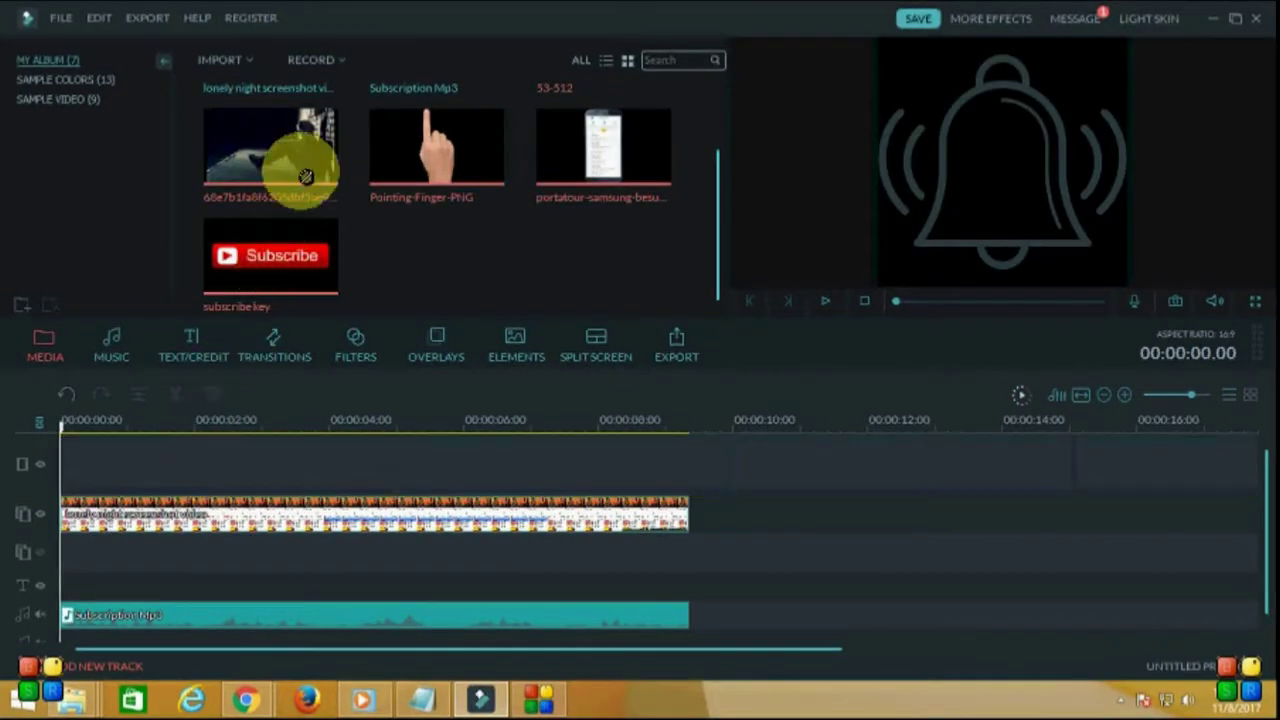
pyautogui.click(420, 480)
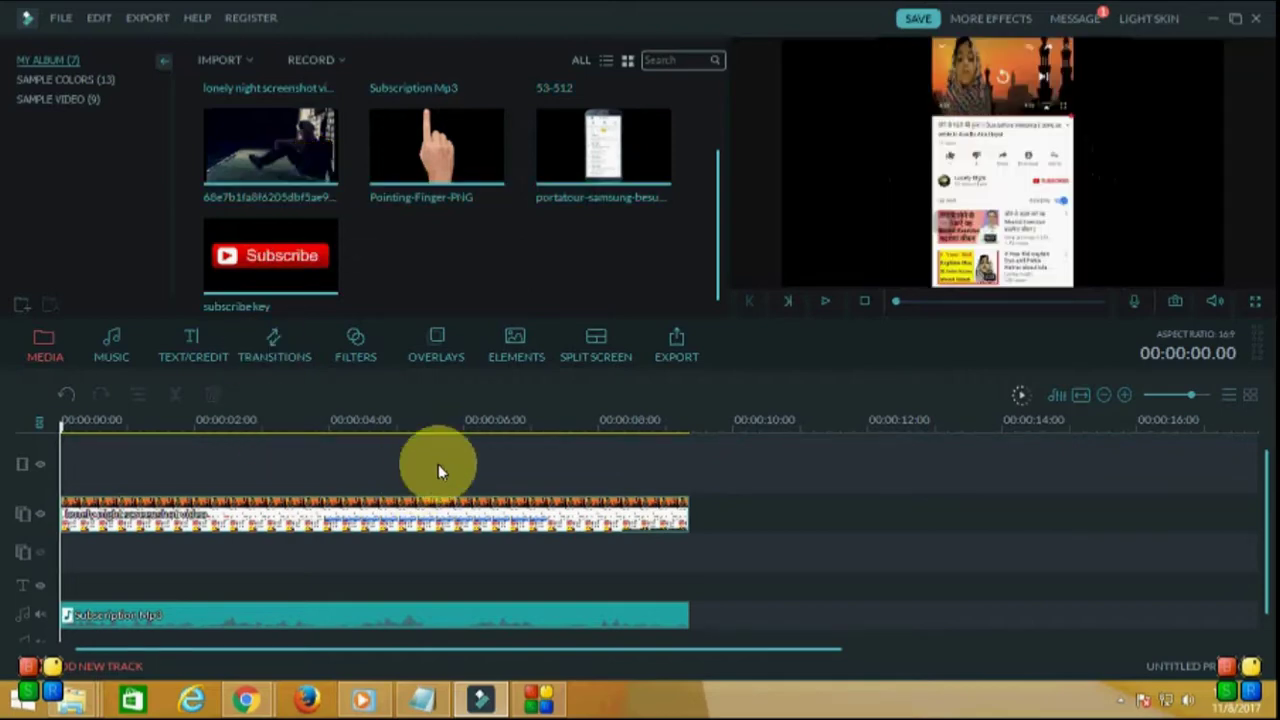
pyautogui.click(288, 158)
pyautogui.moveTo(304, 270); pyautogui.dragTo(196, 458)
pyautogui.moveTo(425, 502); pyautogui.dragTo(150, 551)
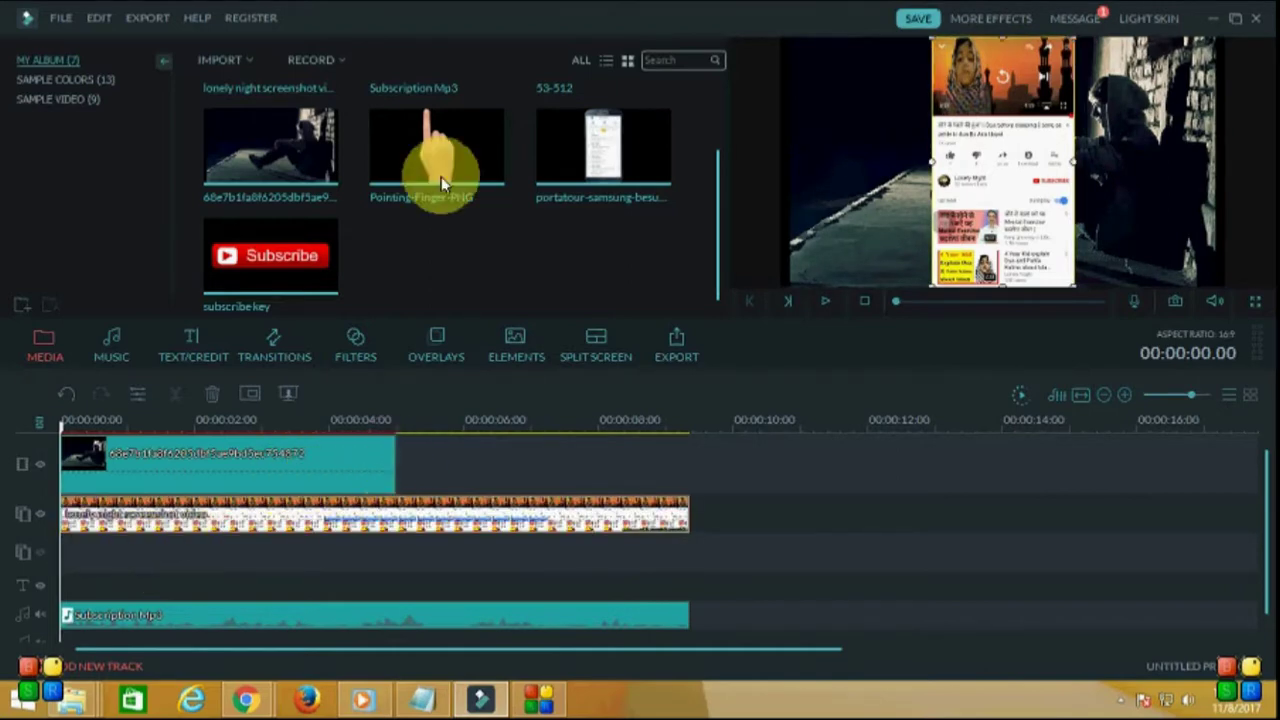
# Step: Move the lonely night screenshot video along its track to start at 00:00:12.24, freeing the beginning of the track
pyautogui.moveTo(633, 156); pyautogui.dragTo(752, 522)
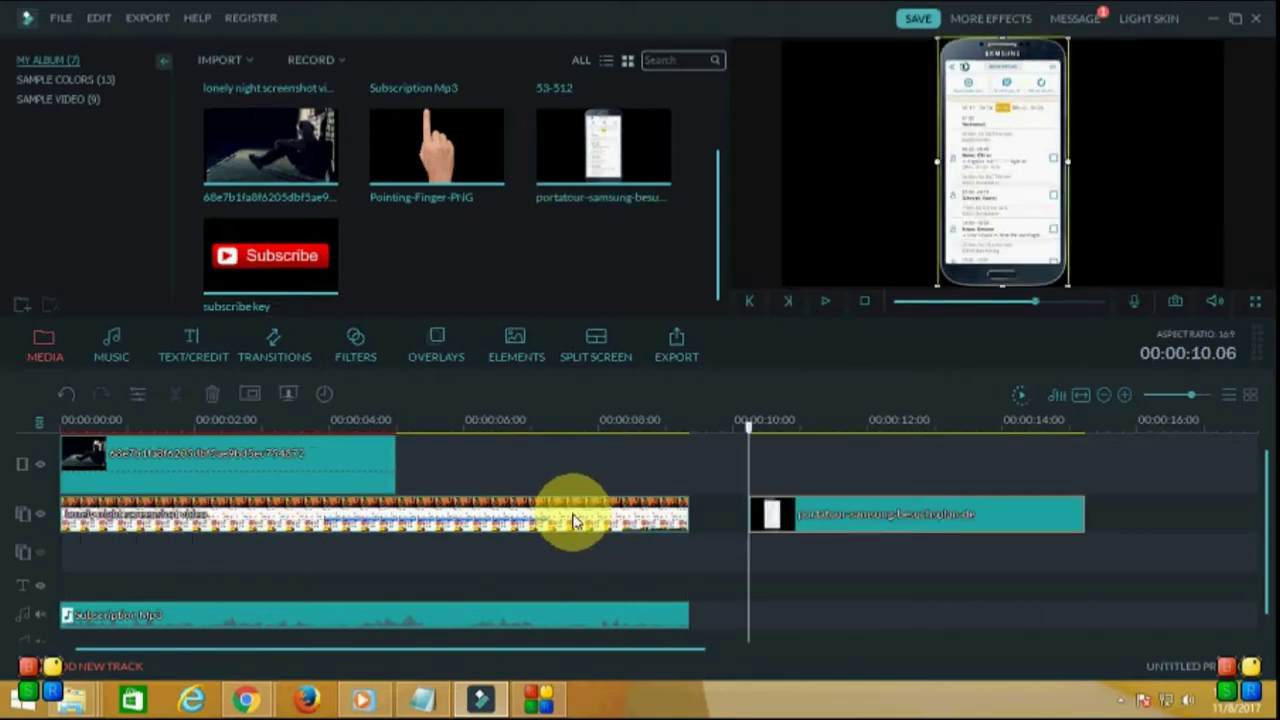
pyautogui.moveTo(575, 520); pyautogui.dragTo(1143, 506)
pyautogui.moveTo(749, 514); pyautogui.dragTo(1017, 514)
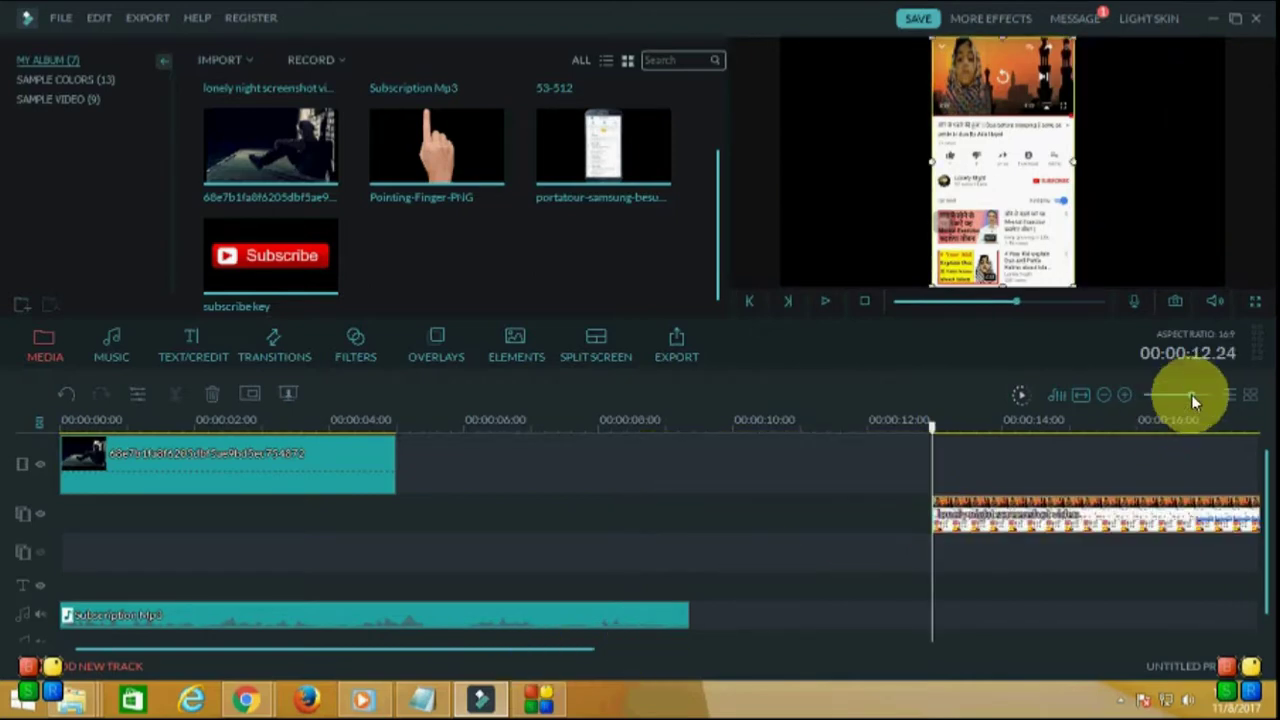
pyautogui.moveTo(1192, 396); pyautogui.dragTo(1190, 399)
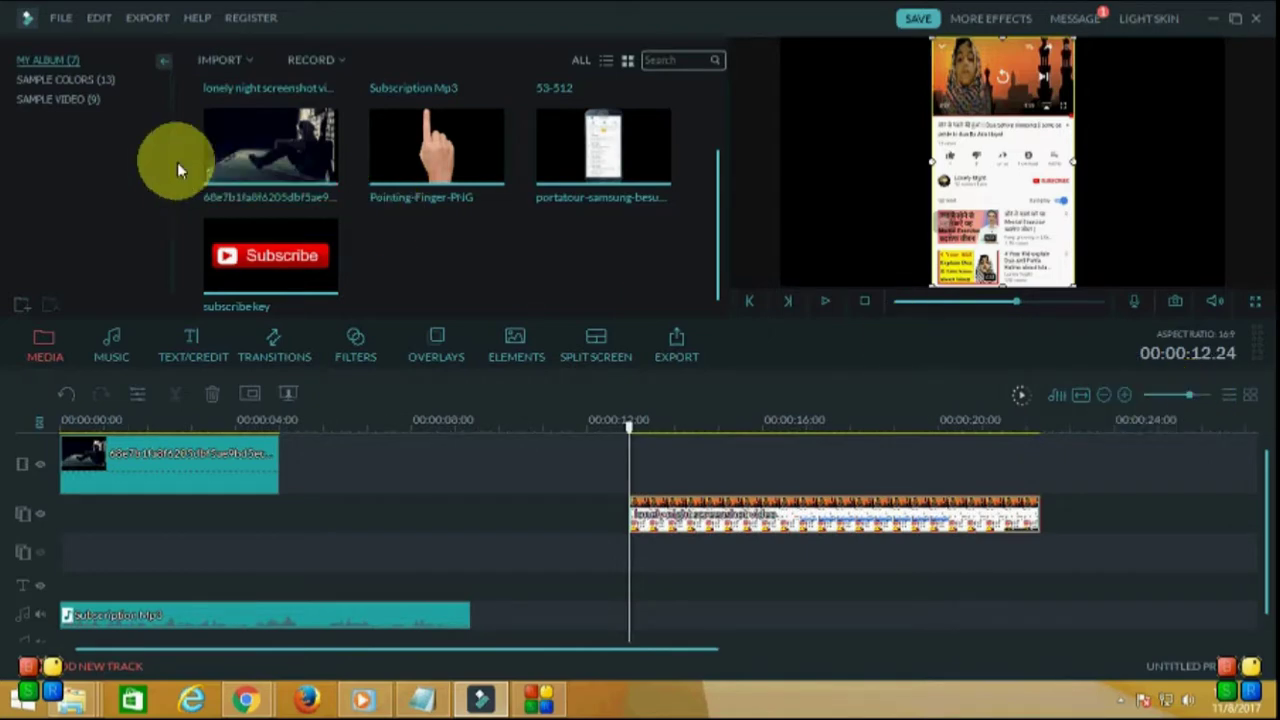
# Step: Place the Samsung phone image at the start of the freed track and move it to the left side of the video frame
pyautogui.moveTo(640, 168); pyautogui.dragTo(64, 511)
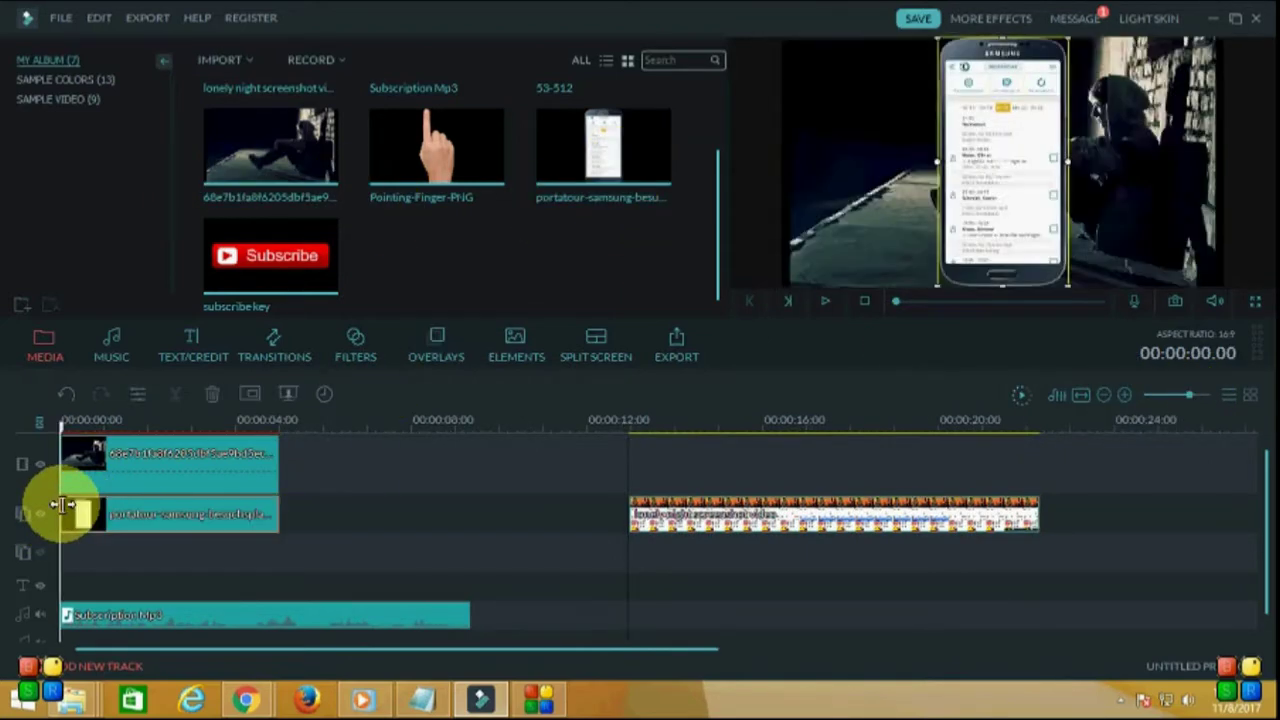
pyautogui.moveTo(1047, 199); pyautogui.dragTo(903, 206)
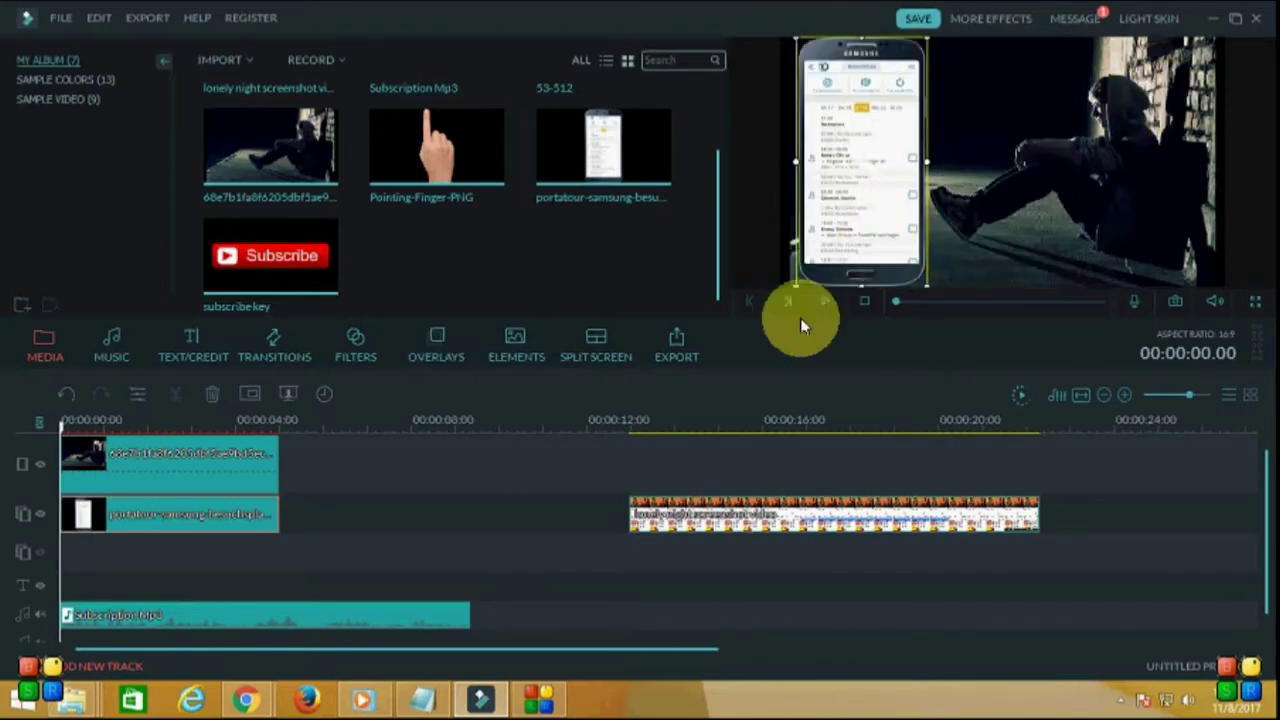
# Step: Move the lonely night screenshot video to the start of the track below the phone image
pyautogui.moveTo(771, 509); pyautogui.dragTo(123, 537)
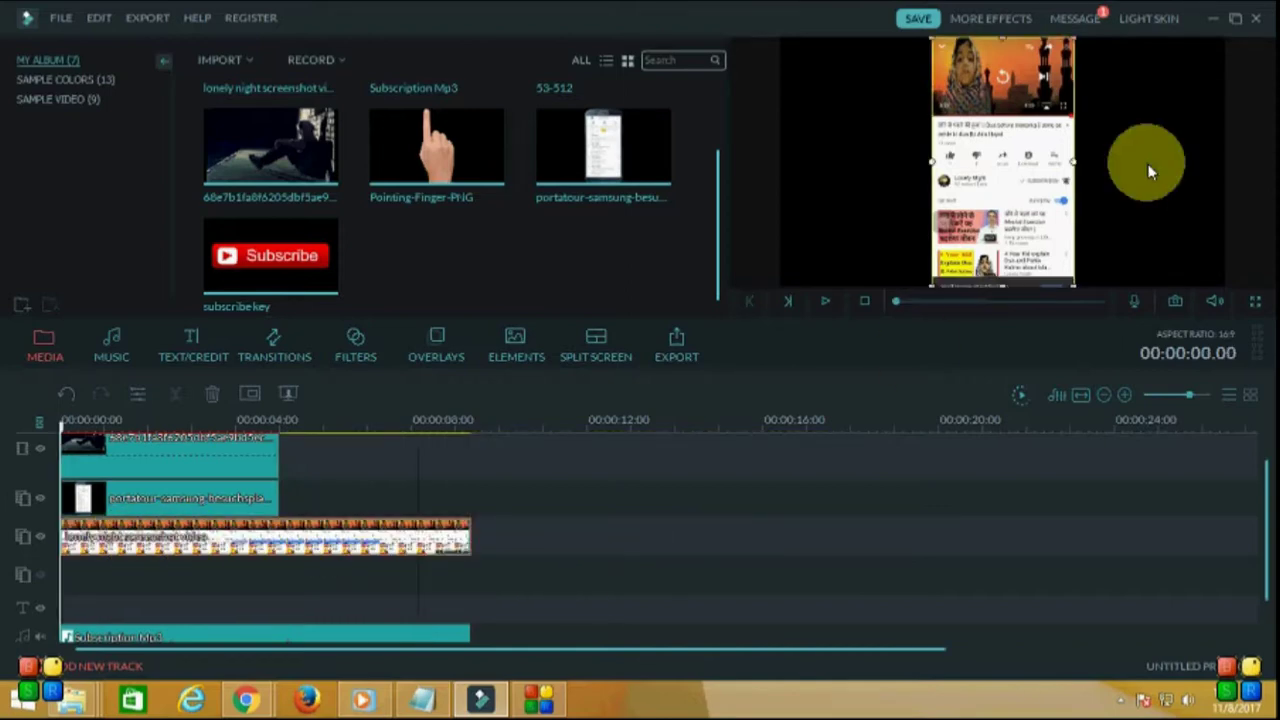
pyautogui.scroll(1, 524, 483)
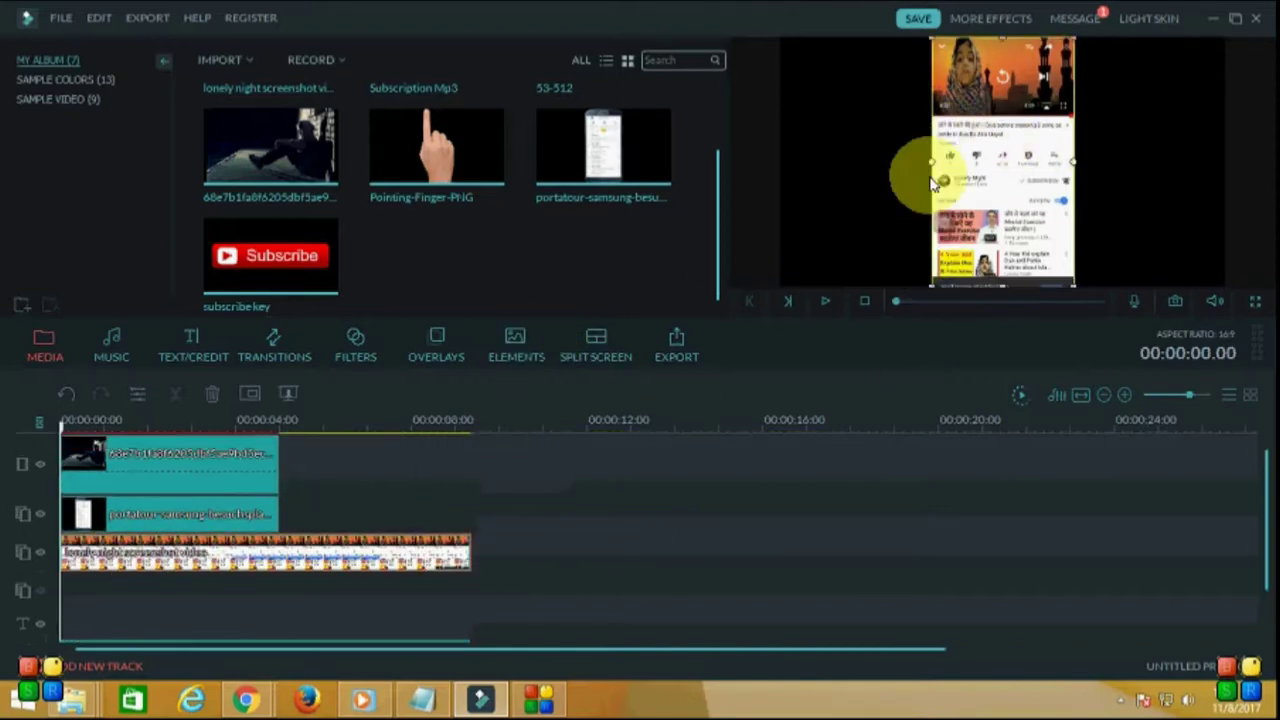
pyautogui.moveTo(62, 437); pyautogui.dragTo(9, 443)
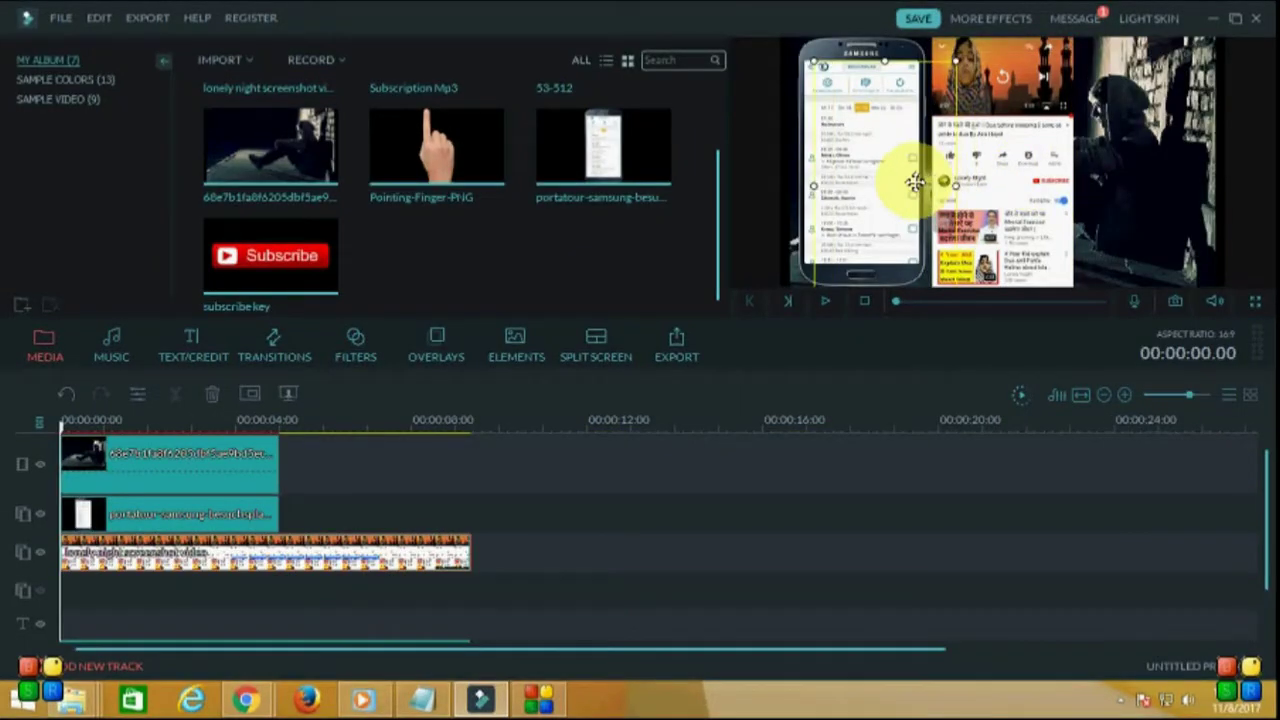
# Step: Position the screenshot video over the phone in the frame and resize its width and height to fit the phone's screen
pyautogui.moveTo(907, 181); pyautogui.dragTo(905, 181)
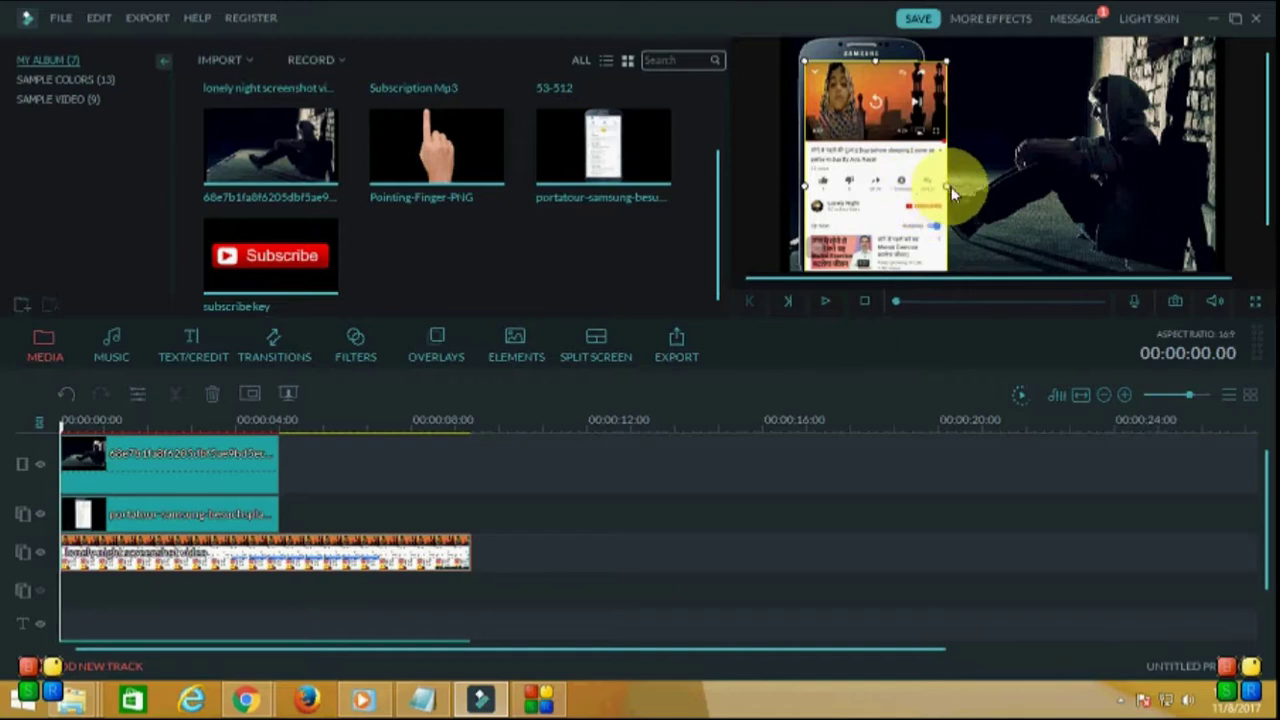
pyautogui.moveTo(950, 191); pyautogui.dragTo(918, 183)
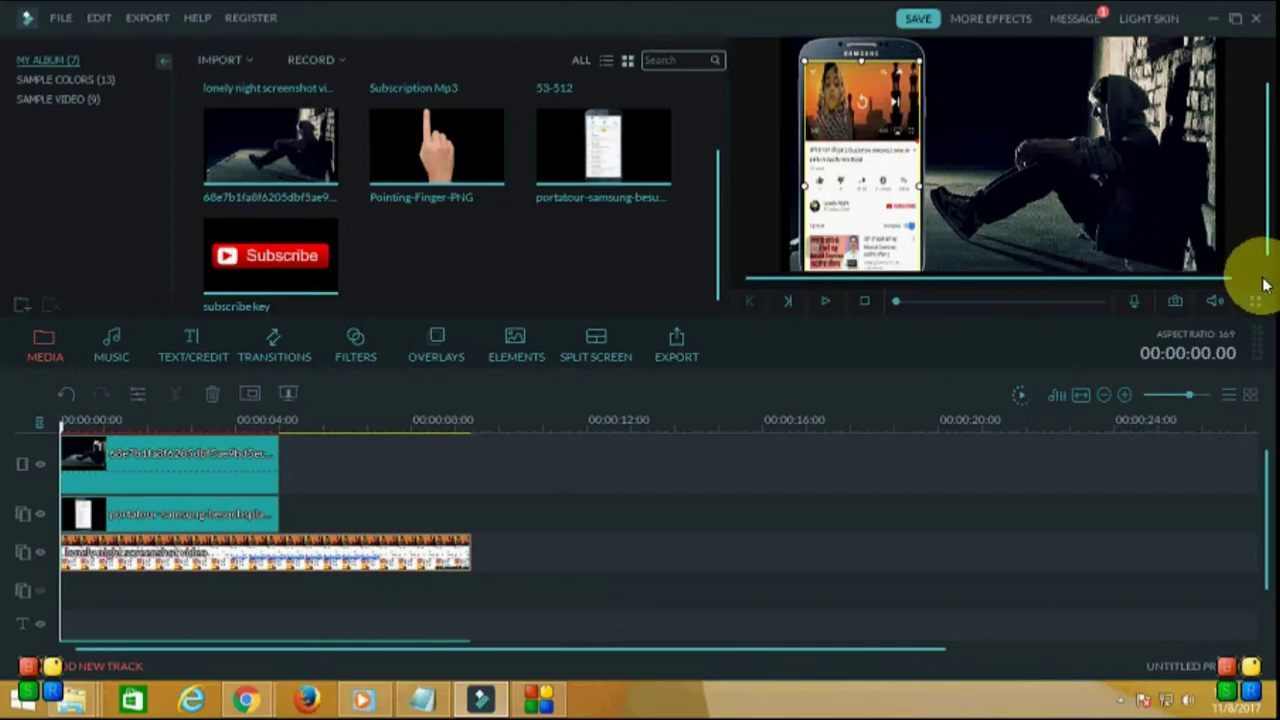
pyautogui.scroll(-1, 1262, 285)
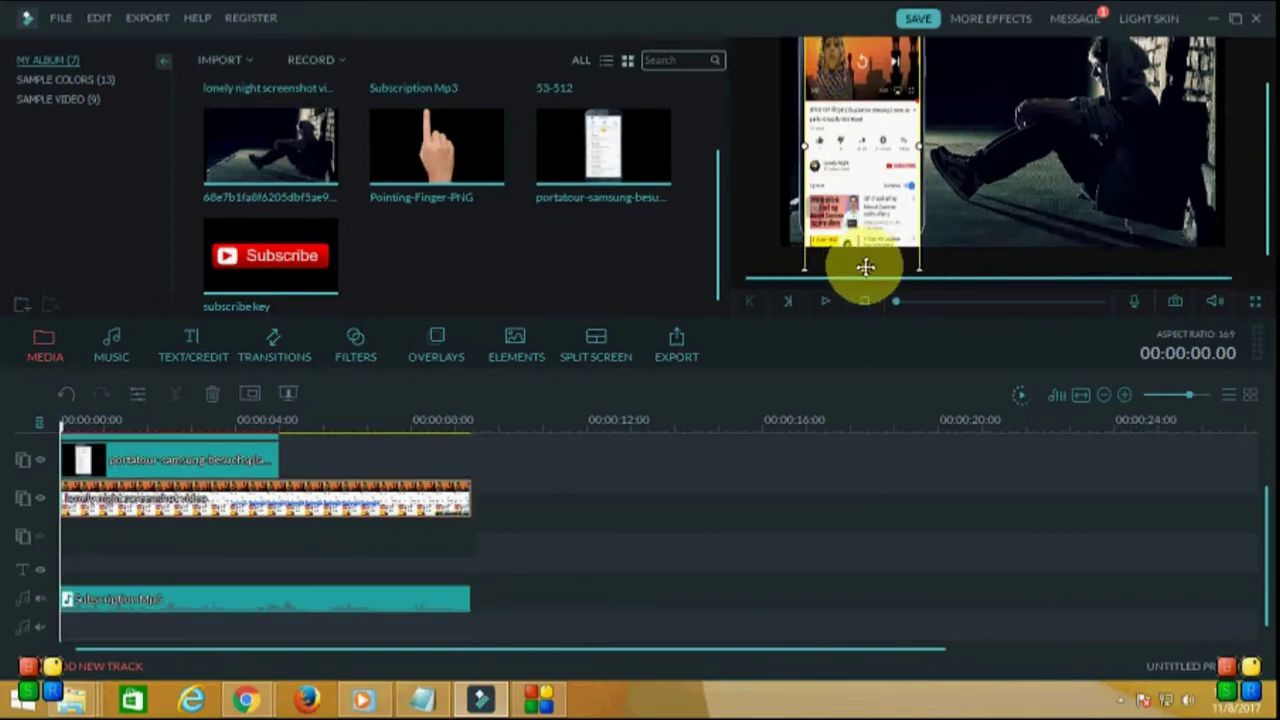
pyautogui.moveTo(860, 266)
pyautogui.mouseDown()
pyautogui.moveTo(863, 233)
pyautogui.moveTo(866, 268)
pyautogui.mouseUp()
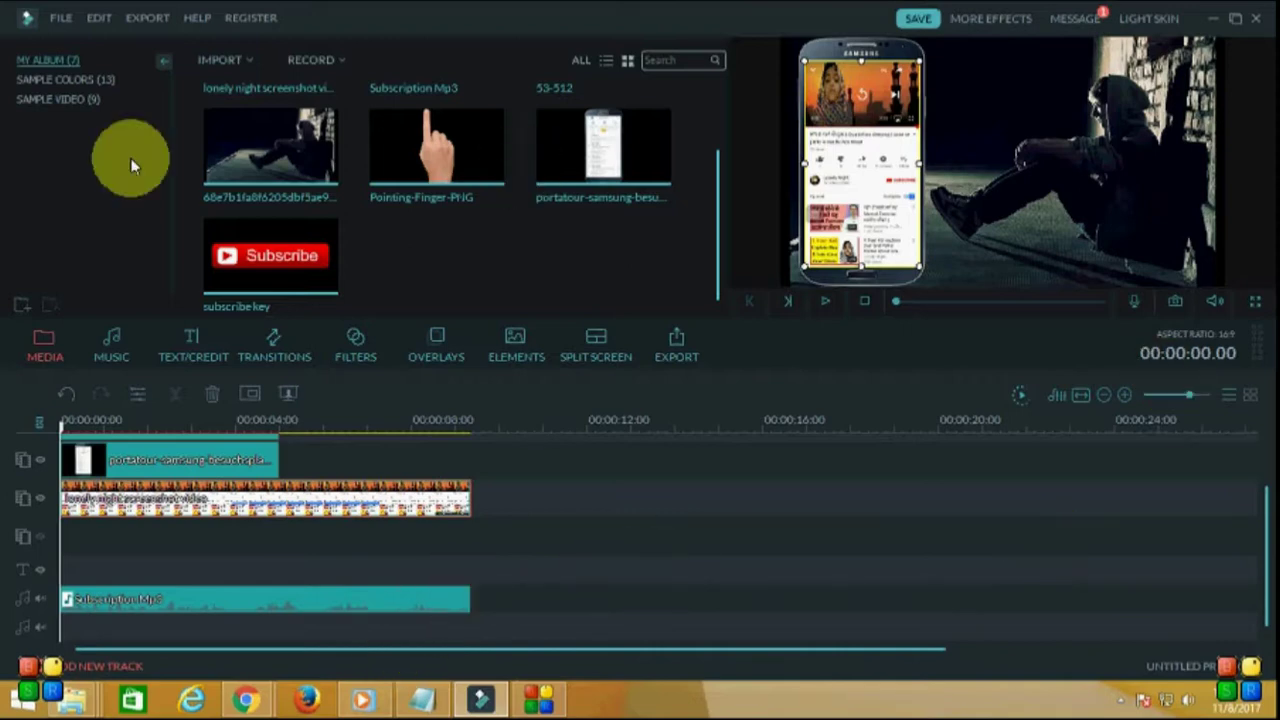
# Step: Add Pointing-Finger-PNG at 00:00:00.07 on the track below the screenshot video and shrink it at the phone's lower-left corner in the frame
pyautogui.click(485, 163)
pyautogui.moveTo(113, 535); pyautogui.dragTo(75, 553)
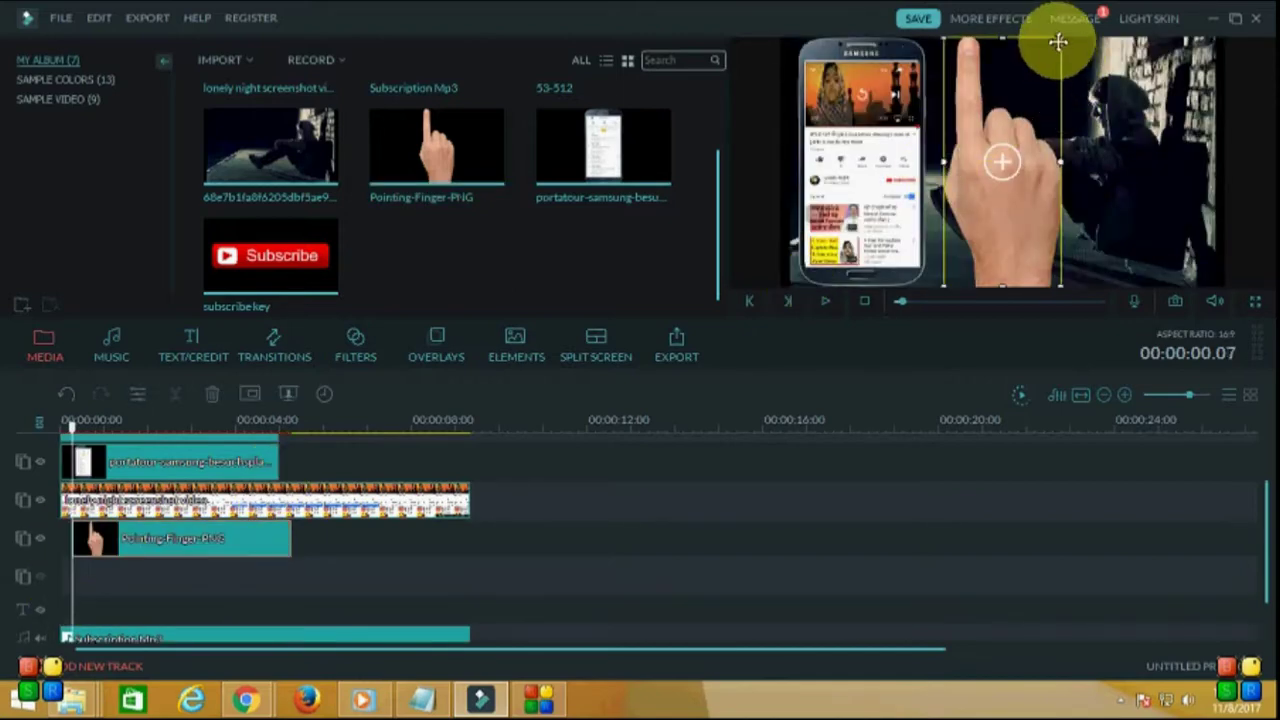
pyautogui.moveTo(1060, 38); pyautogui.dragTo(791, 278)
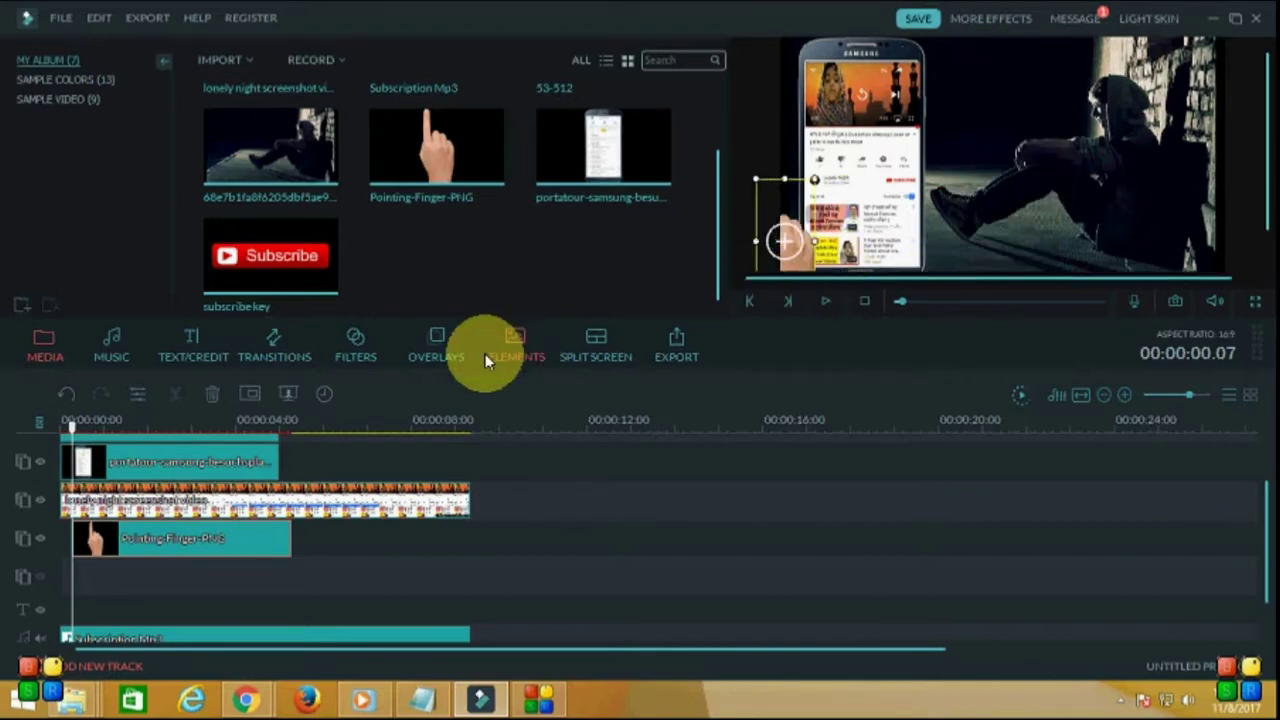
# Step: Apply the "Zoom out to t..." motion effect to the pointing finger clip
pyautogui.doubleClick(226, 547)
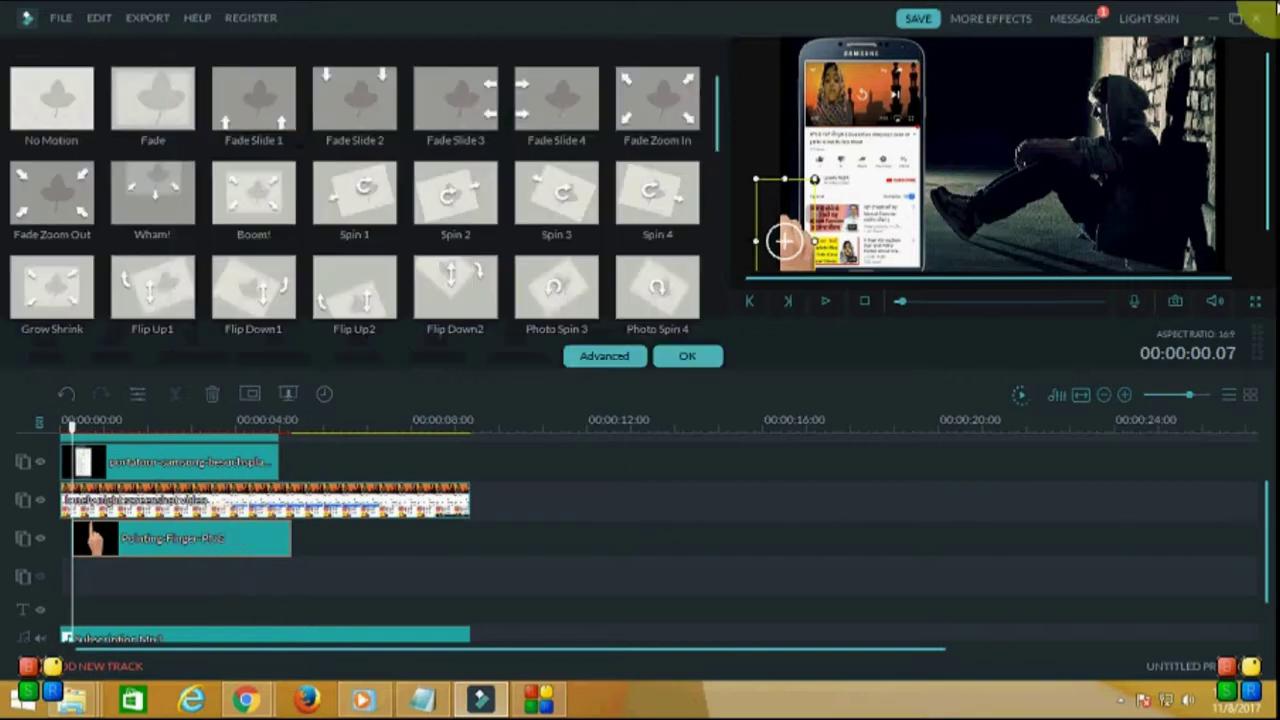
pyautogui.scroll(-2, 704, 170)
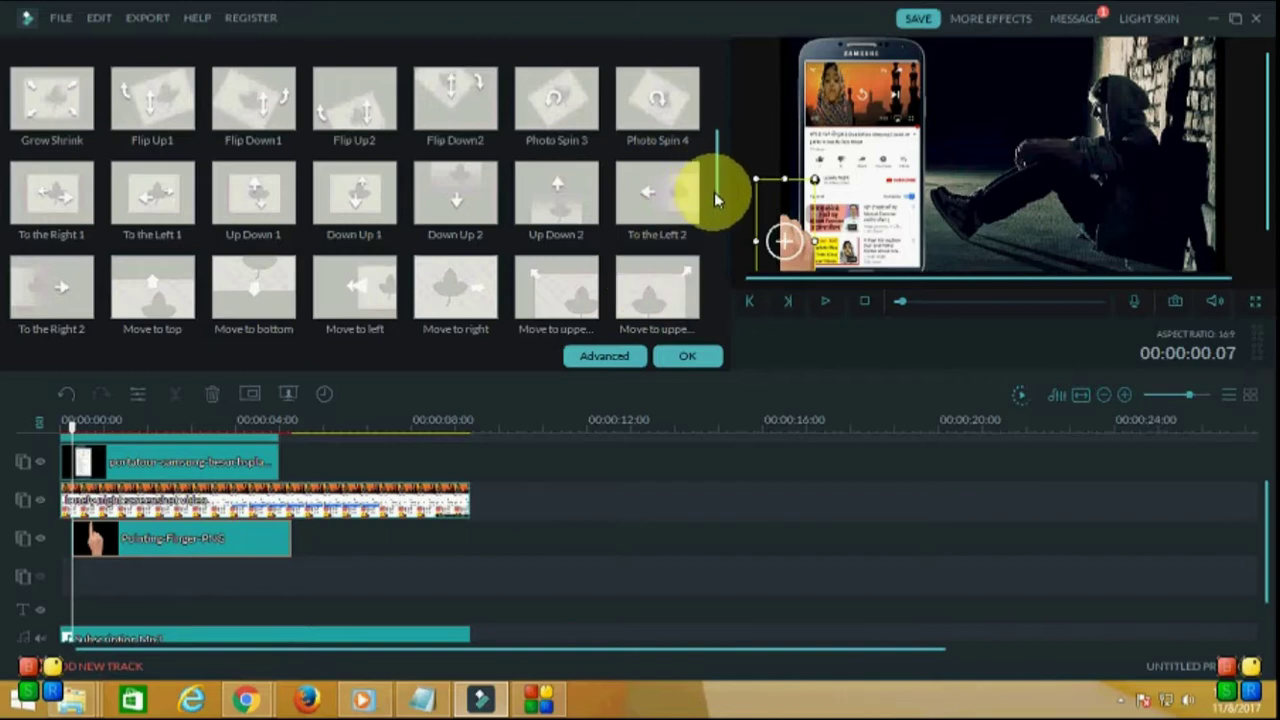
pyautogui.moveTo(714, 192); pyautogui.dragTo(714, 287)
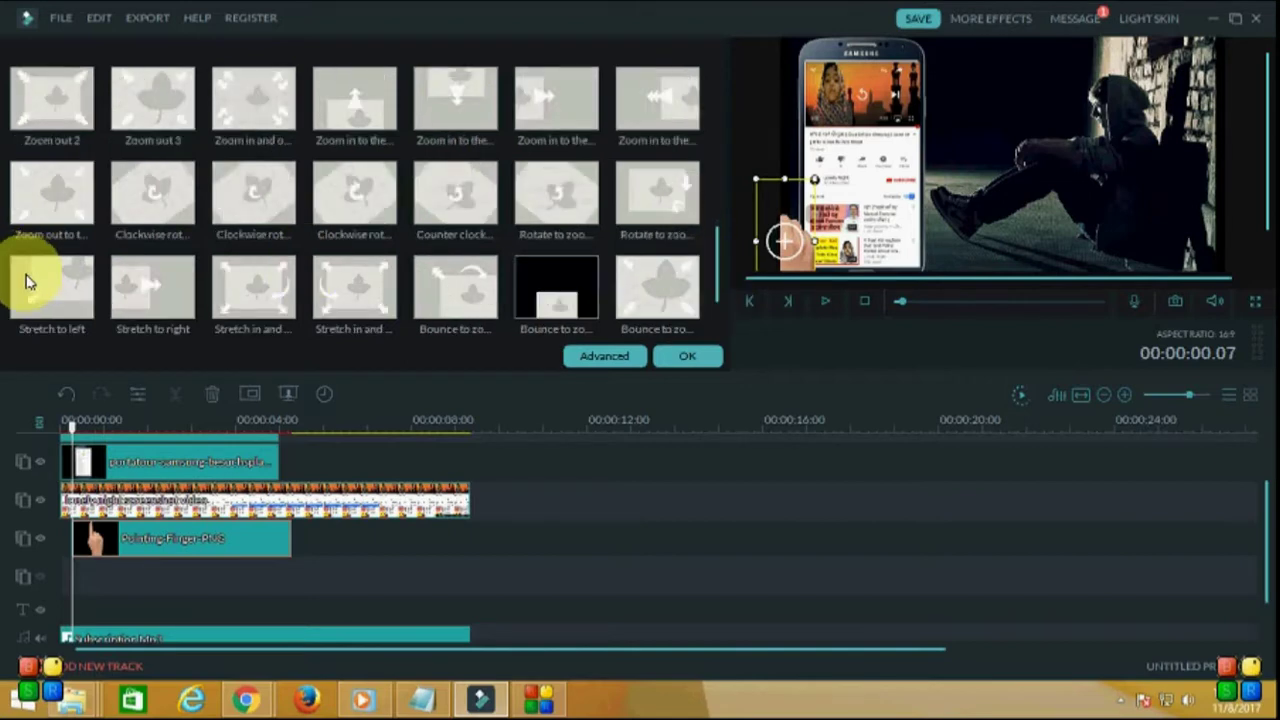
pyautogui.doubleClick(66, 205)
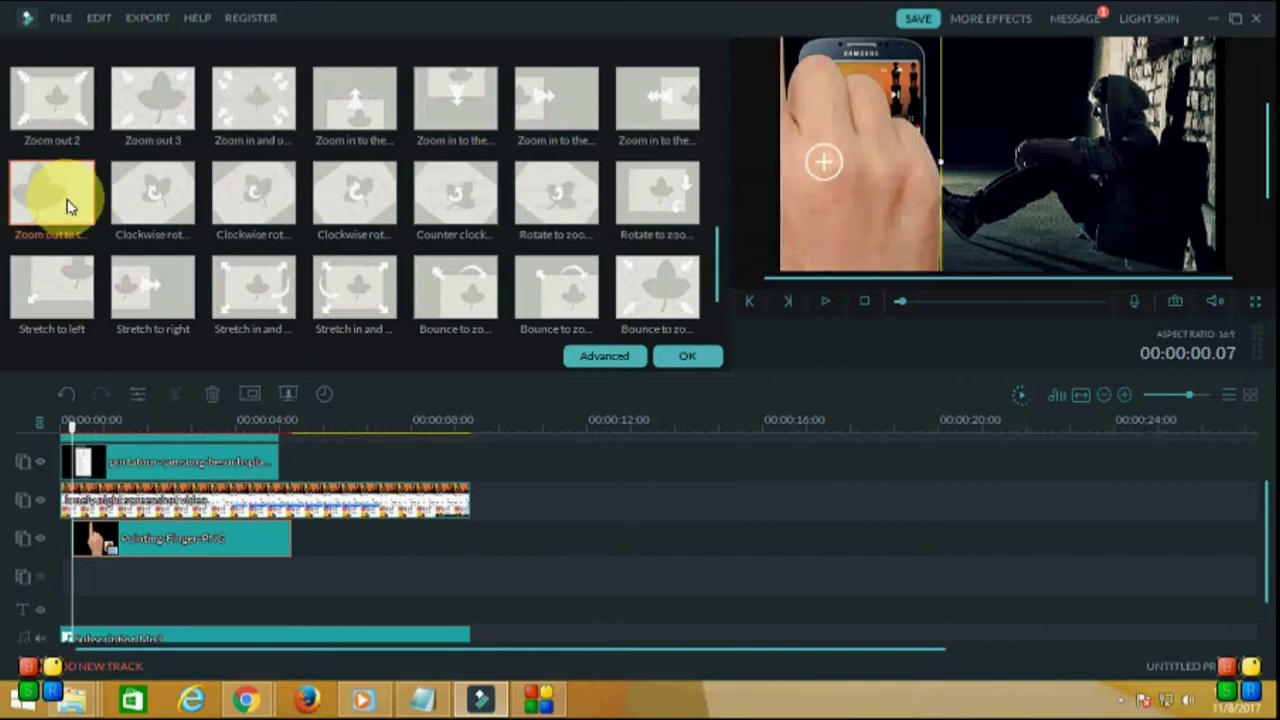
pyautogui.click(681, 358)
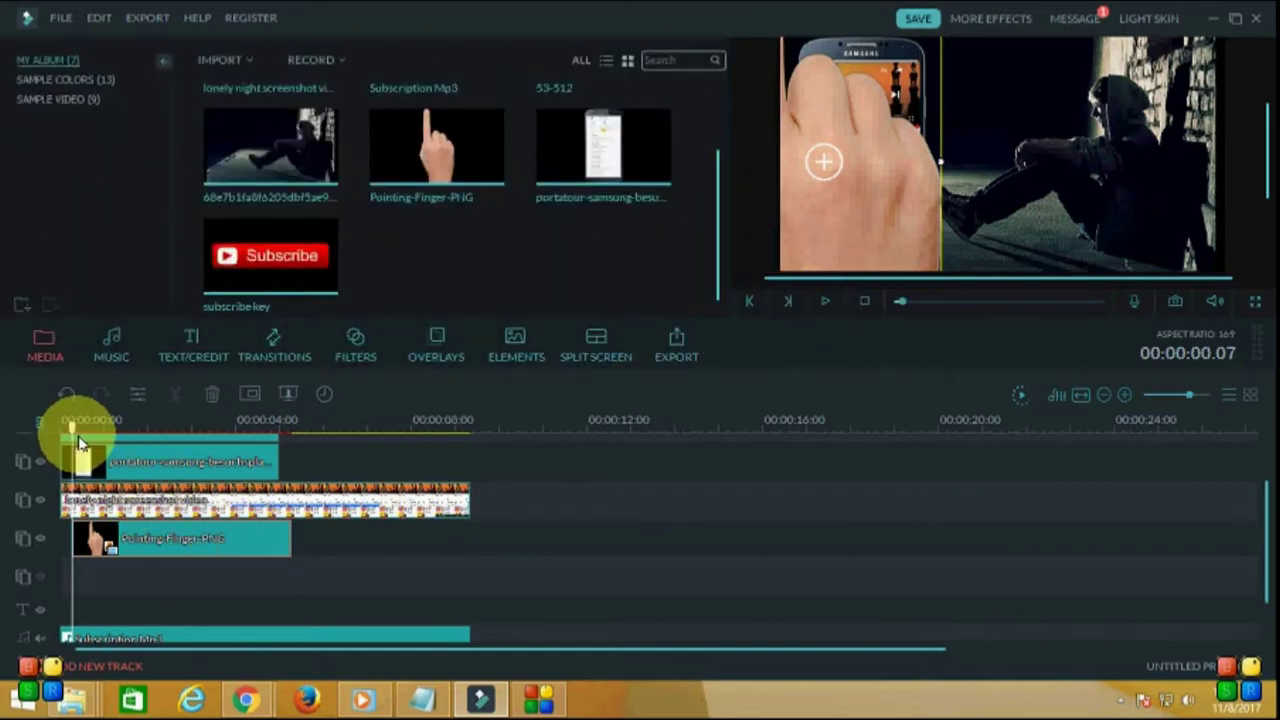
# Step: Play the sequence from the start to check the pointing finger's motion, and select its clip
pyautogui.moveTo(72, 432); pyautogui.dragTo(28, 438)
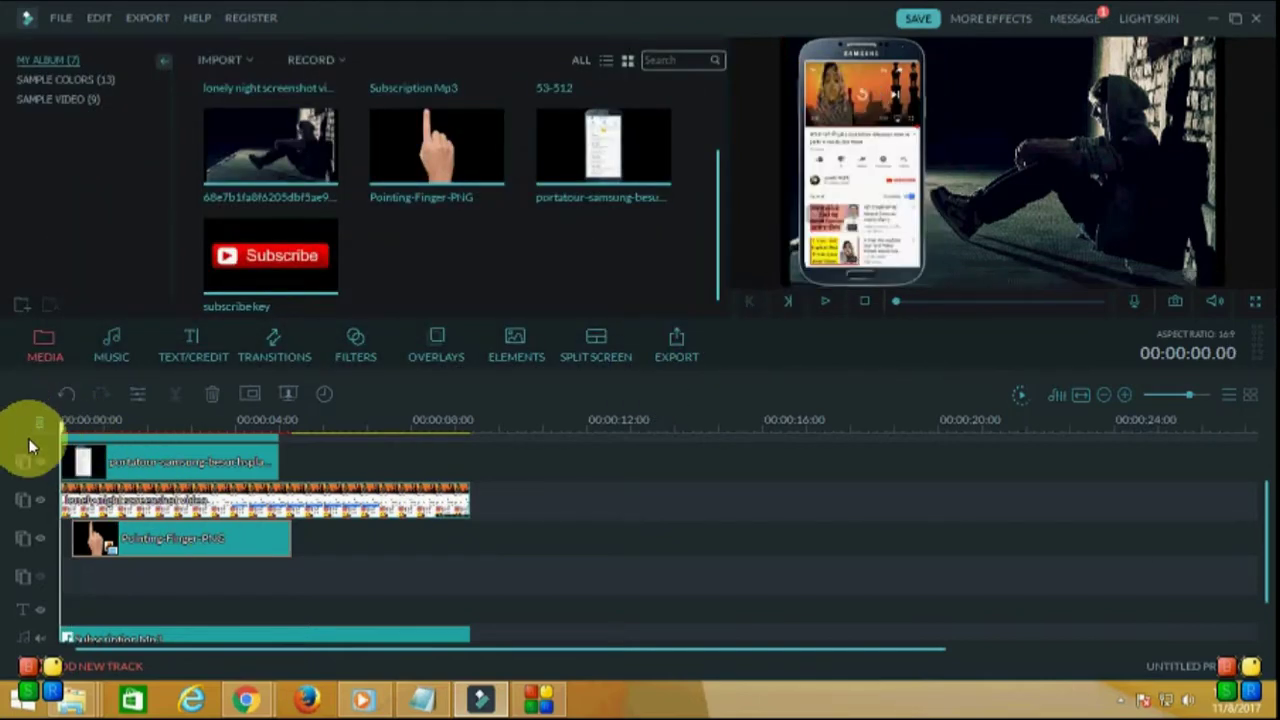
pyautogui.click(194, 513)
pyautogui.press('space')
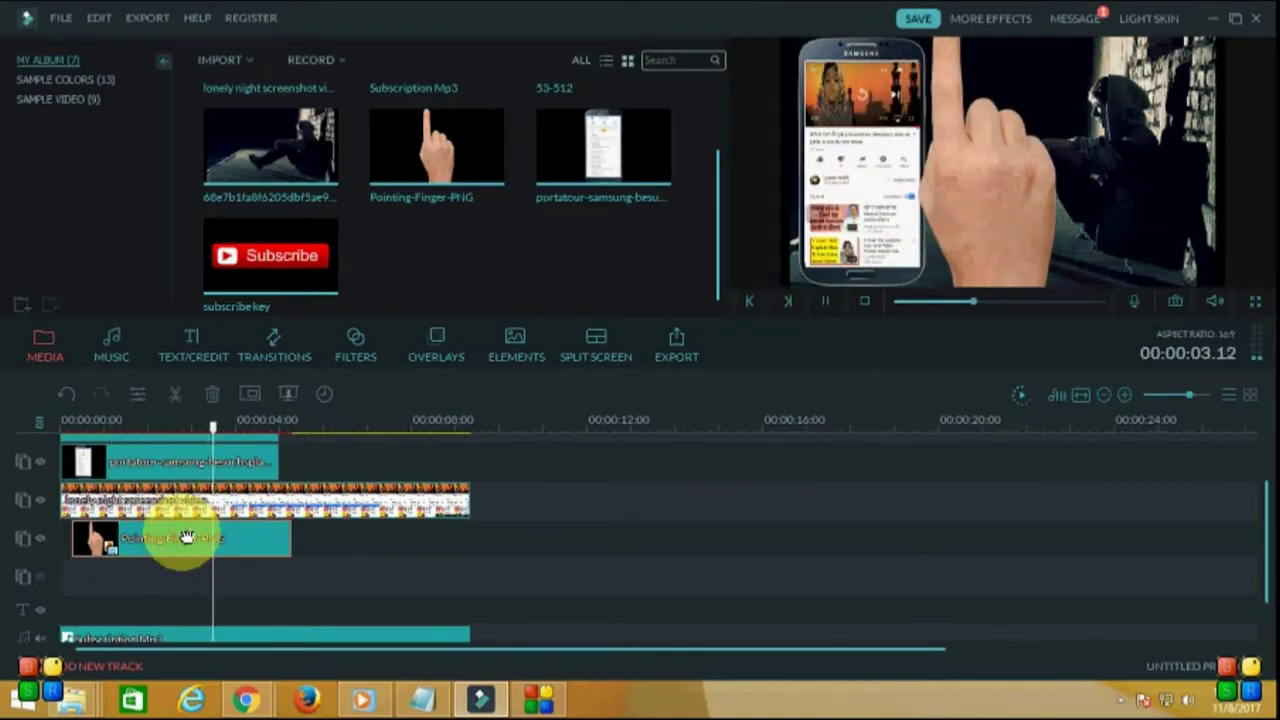
pyautogui.click(186, 538)
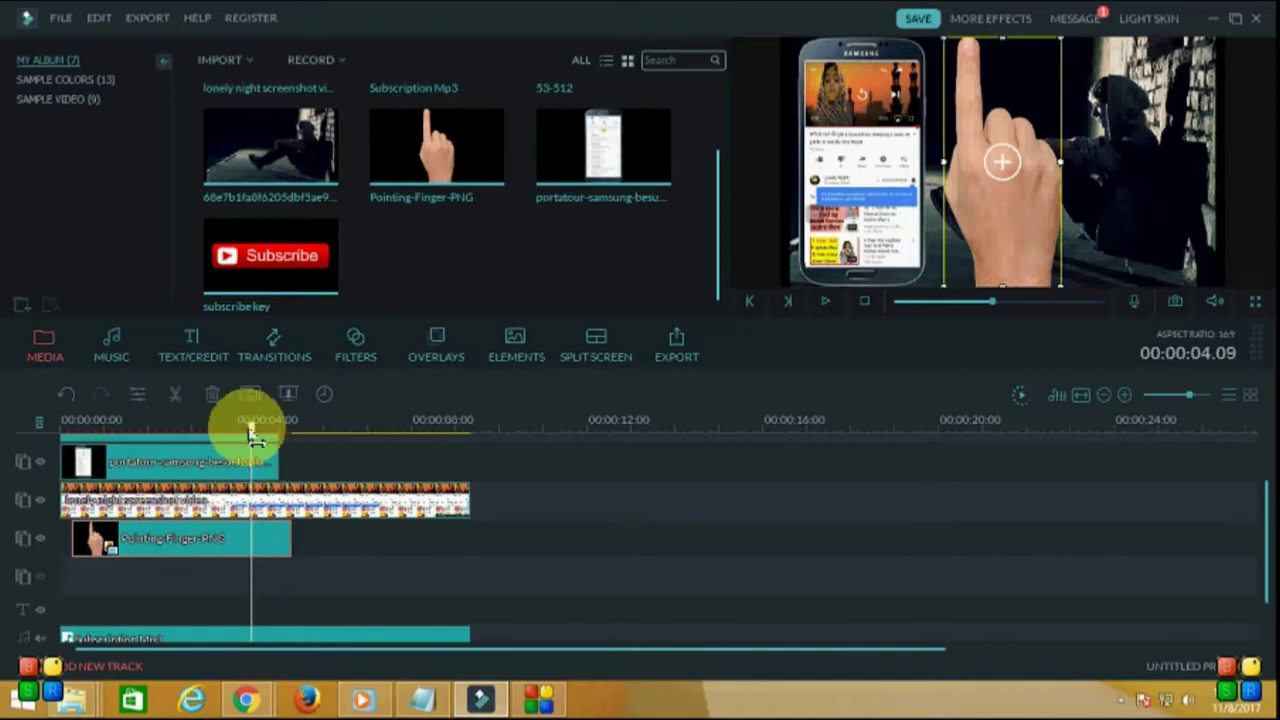
# Step: Try shifting the pointing finger clip about one second later on its track and play the section
pyautogui.moveTo(251, 429); pyautogui.dragTo(218, 425)
pyautogui.moveTo(263, 543)
pyautogui.mouseDown()
pyautogui.moveTo(388, 547)
pyautogui.moveTo(272, 543)
pyautogui.mouseUp()
pyautogui.press('space')
pyautogui.press('space')
pyautogui.press('space')
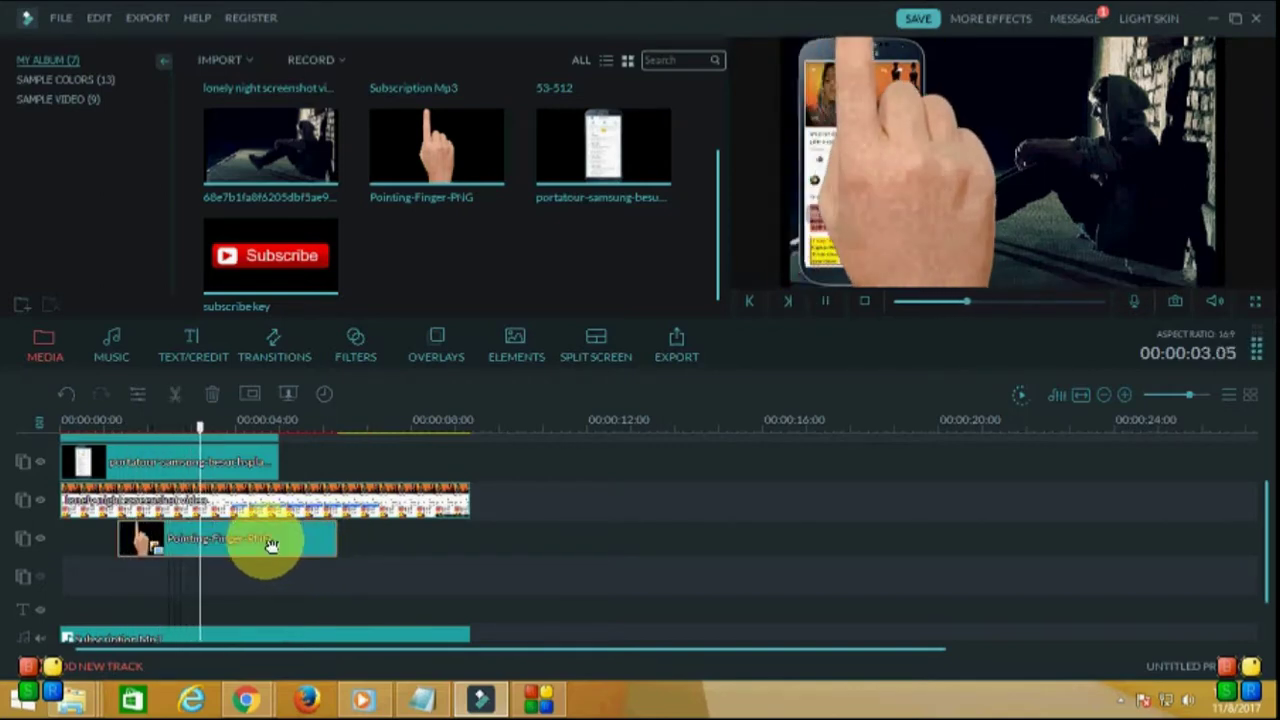
# Step: At 00:00:05.00, shrink and move the pointing finger onto the phone's lower-right corner, and play the sequence from the start
pyautogui.click(978, 184)
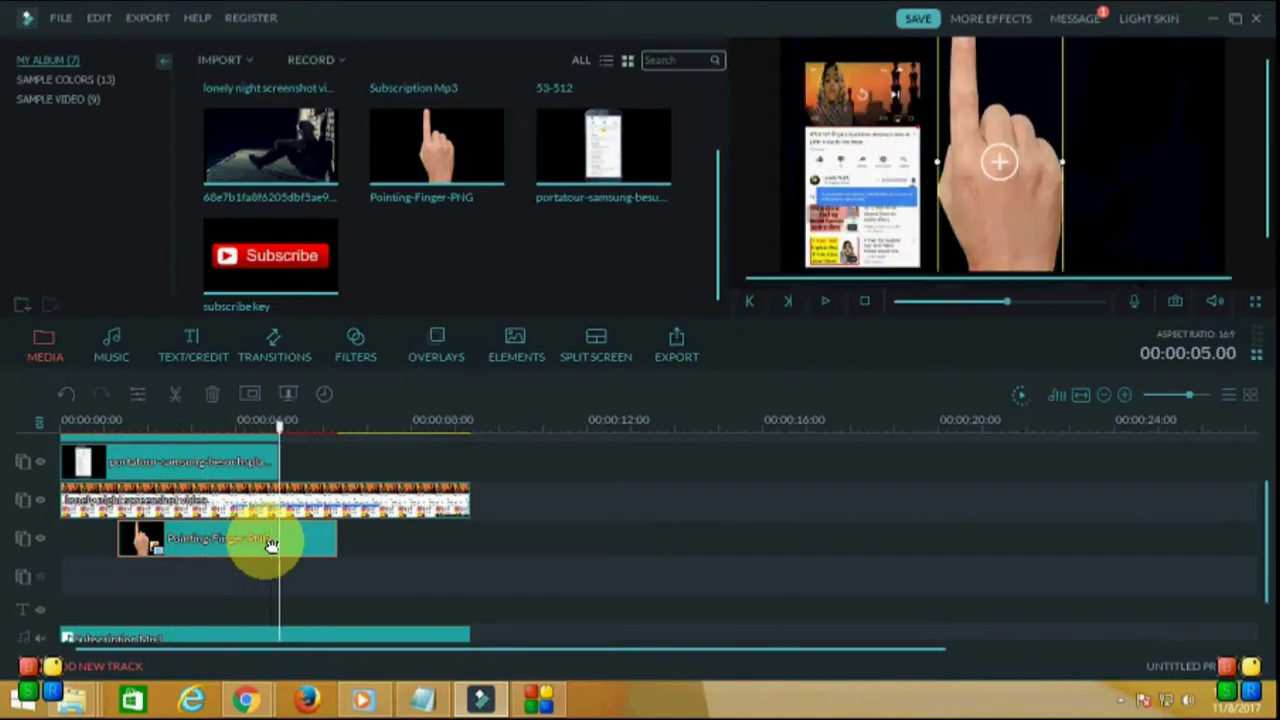
pyautogui.moveTo(978, 184); pyautogui.dragTo(858, 205)
pyautogui.moveTo(830, 262); pyautogui.dragTo(911, 222)
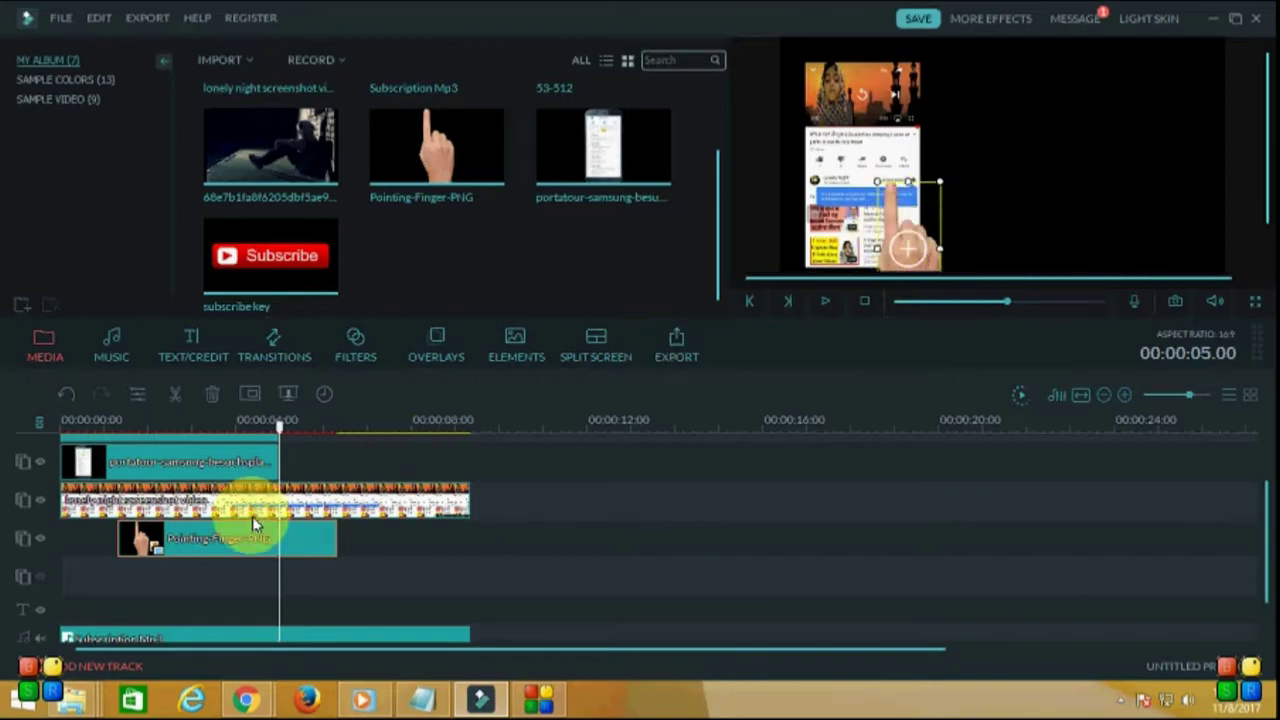
pyautogui.moveTo(280, 425); pyautogui.dragTo(55, 445)
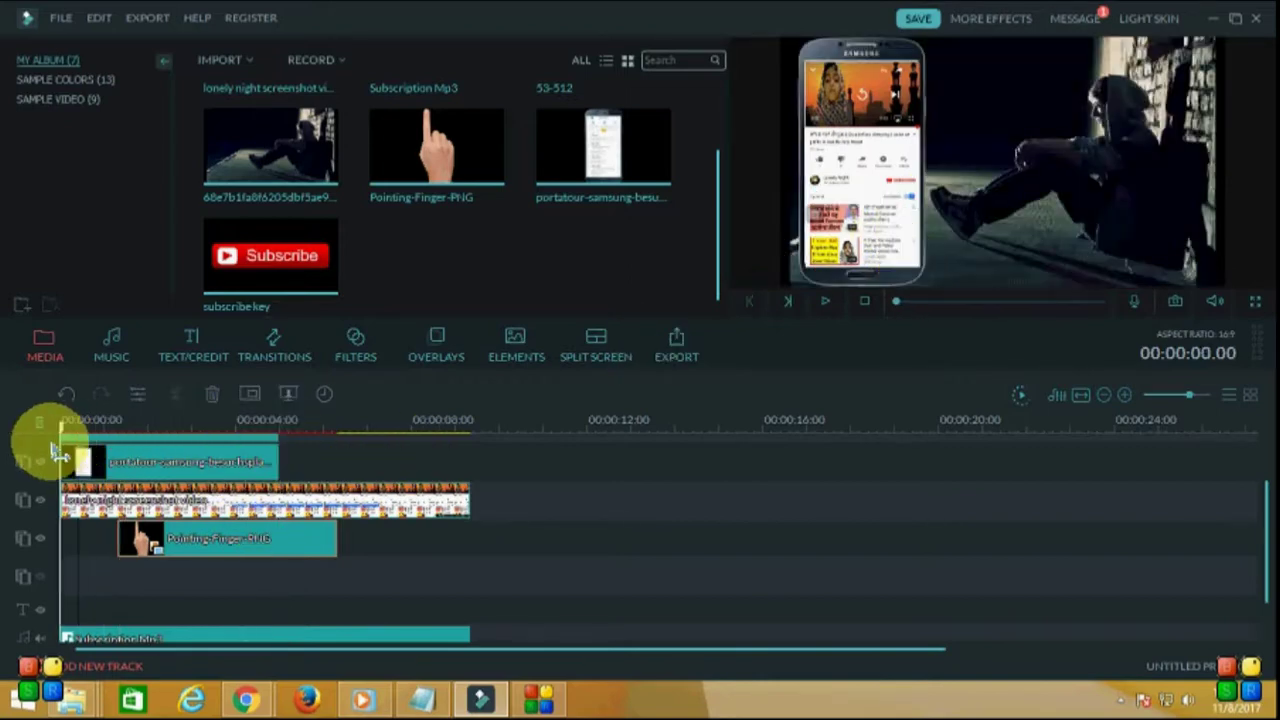
pyautogui.press('space')
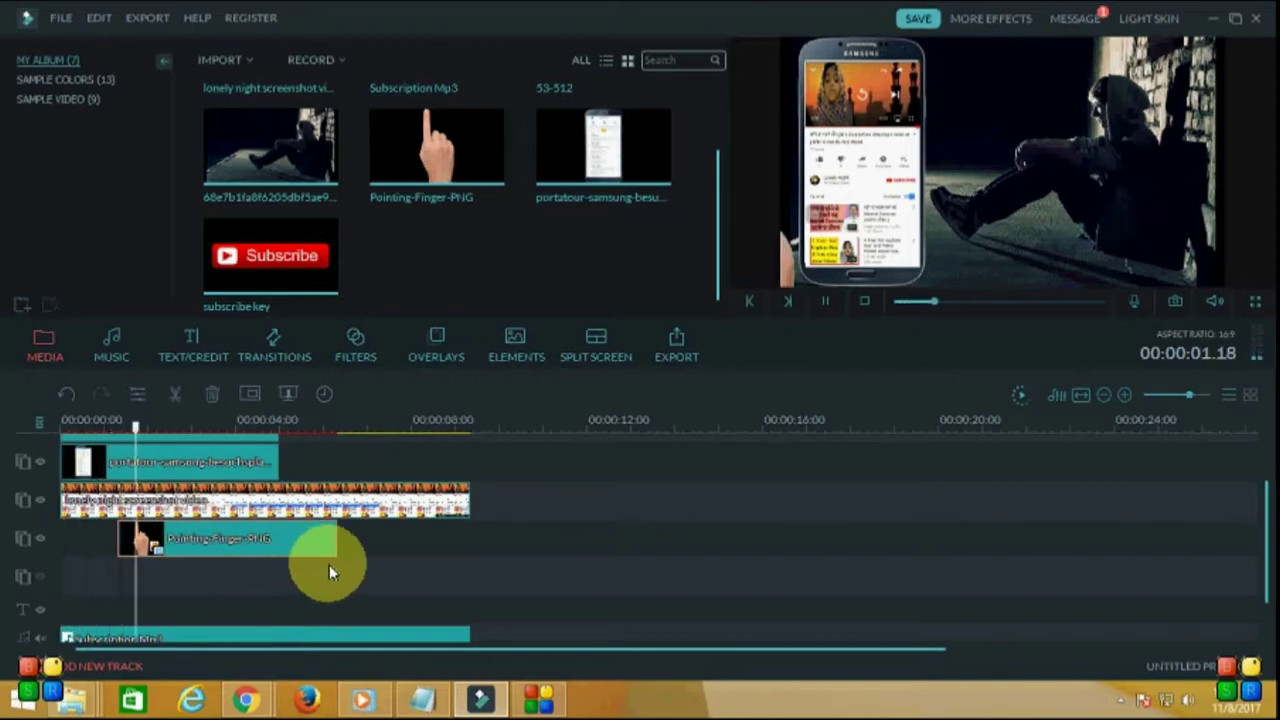
pyautogui.click(343, 564)
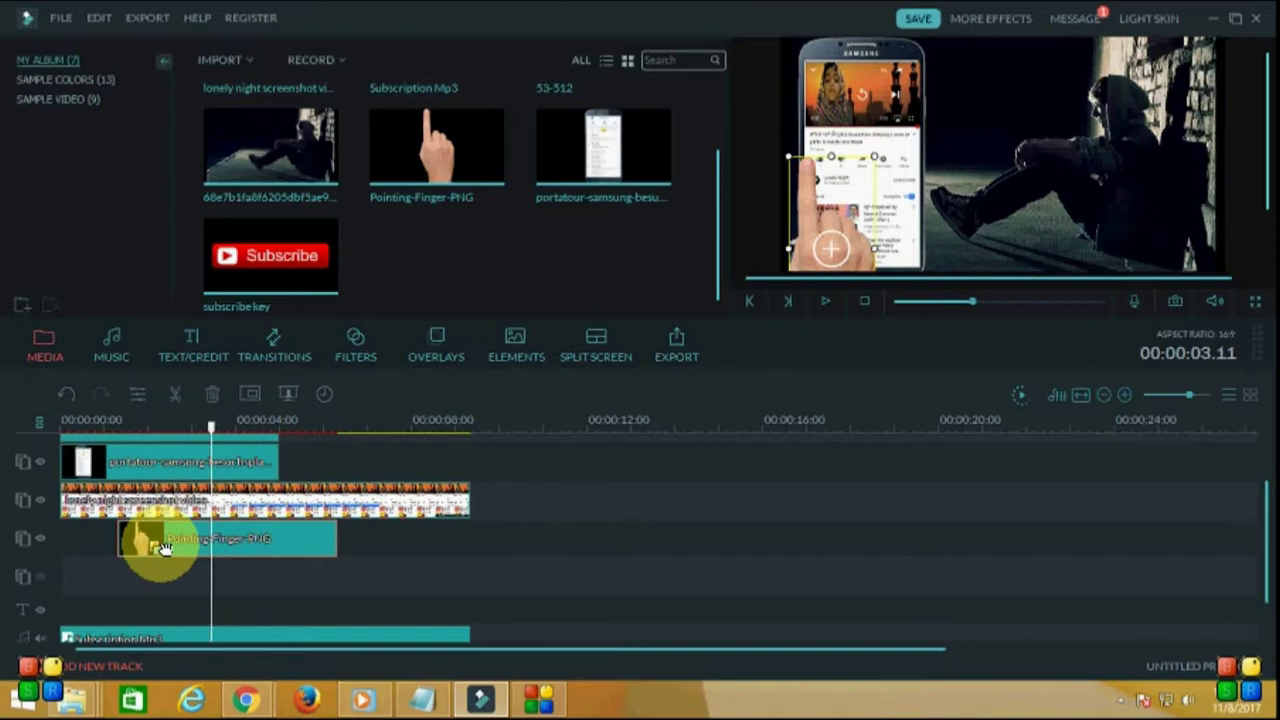
# Step: Try starting the pointing finger clip at 00:00:00.18 and at 00:00:00.06, playing the sequence to compare the timing
pyautogui.moveTo(163, 548); pyautogui.dragTo(136, 546)
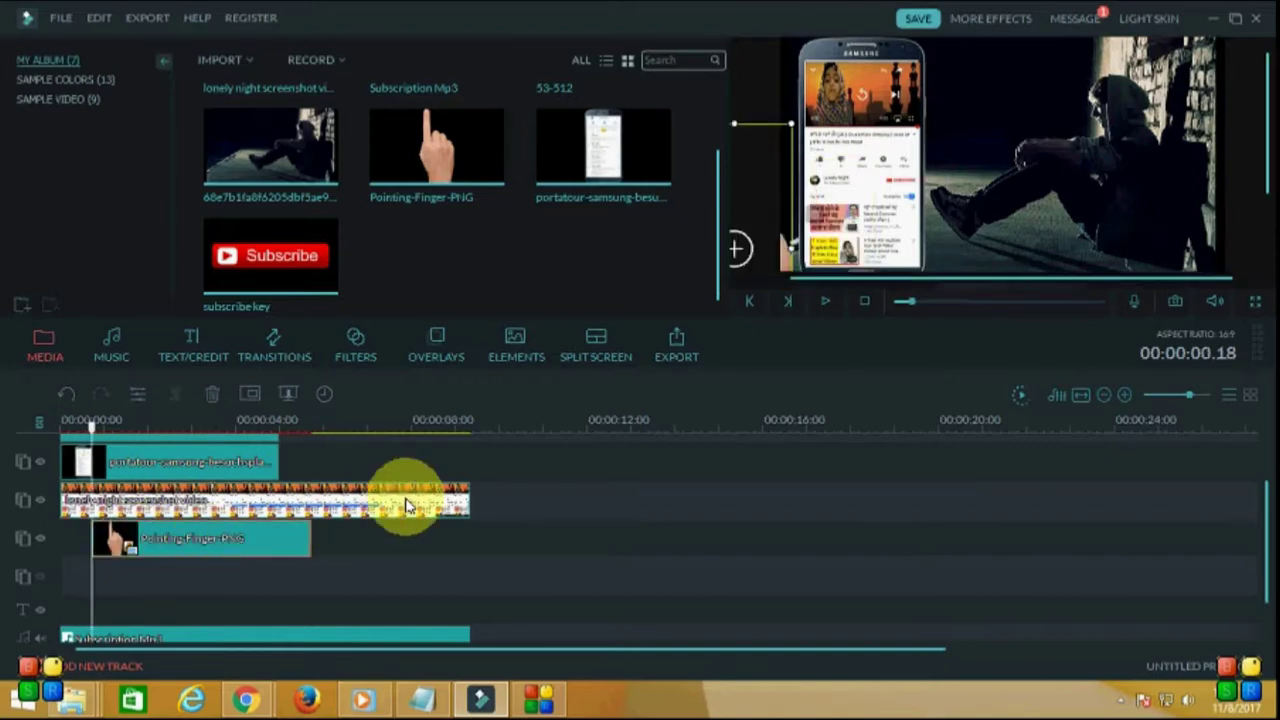
pyautogui.press('space')
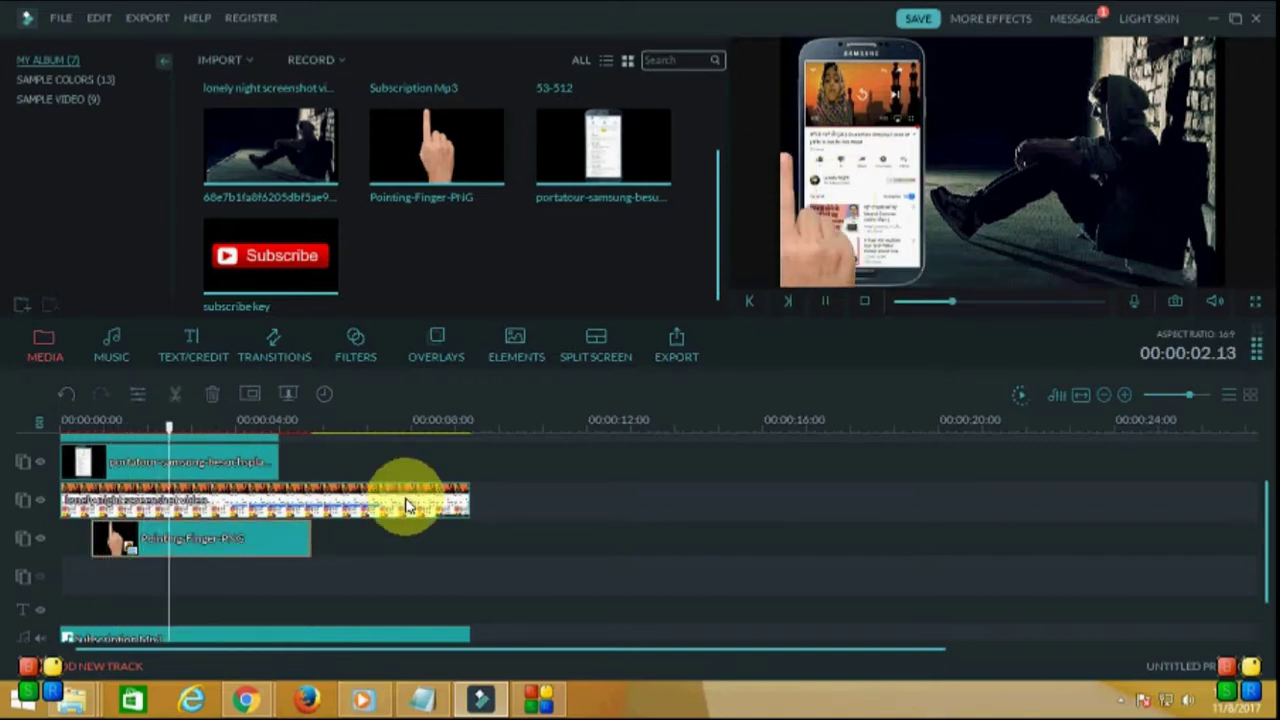
pyautogui.click(385, 502)
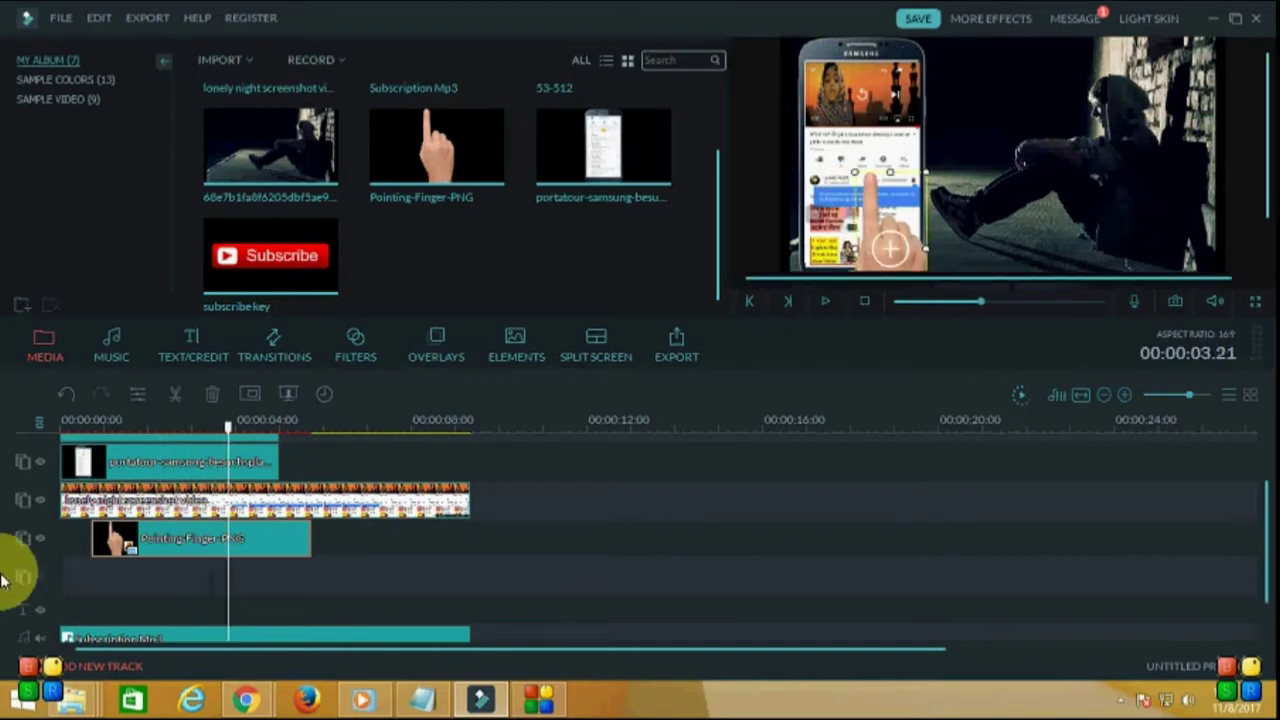
pyautogui.moveTo(177, 537); pyautogui.dragTo(155, 537)
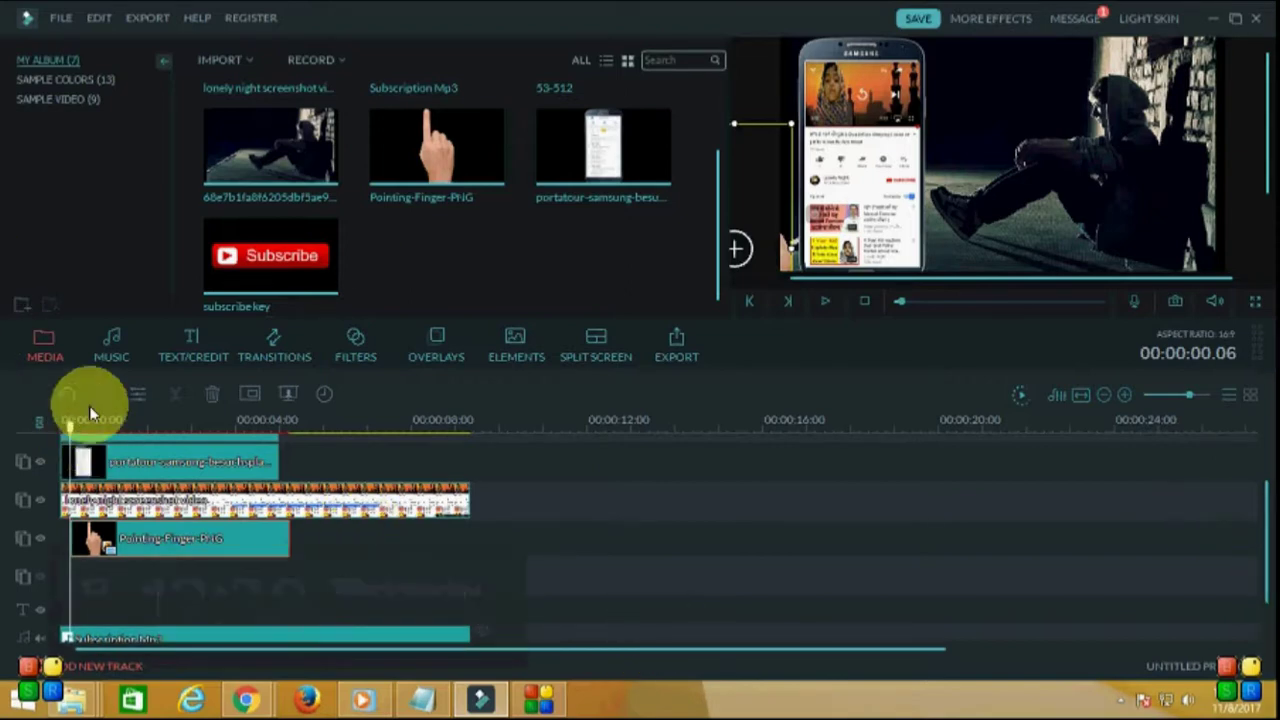
pyautogui.moveTo(70, 430); pyautogui.dragTo(2, 428)
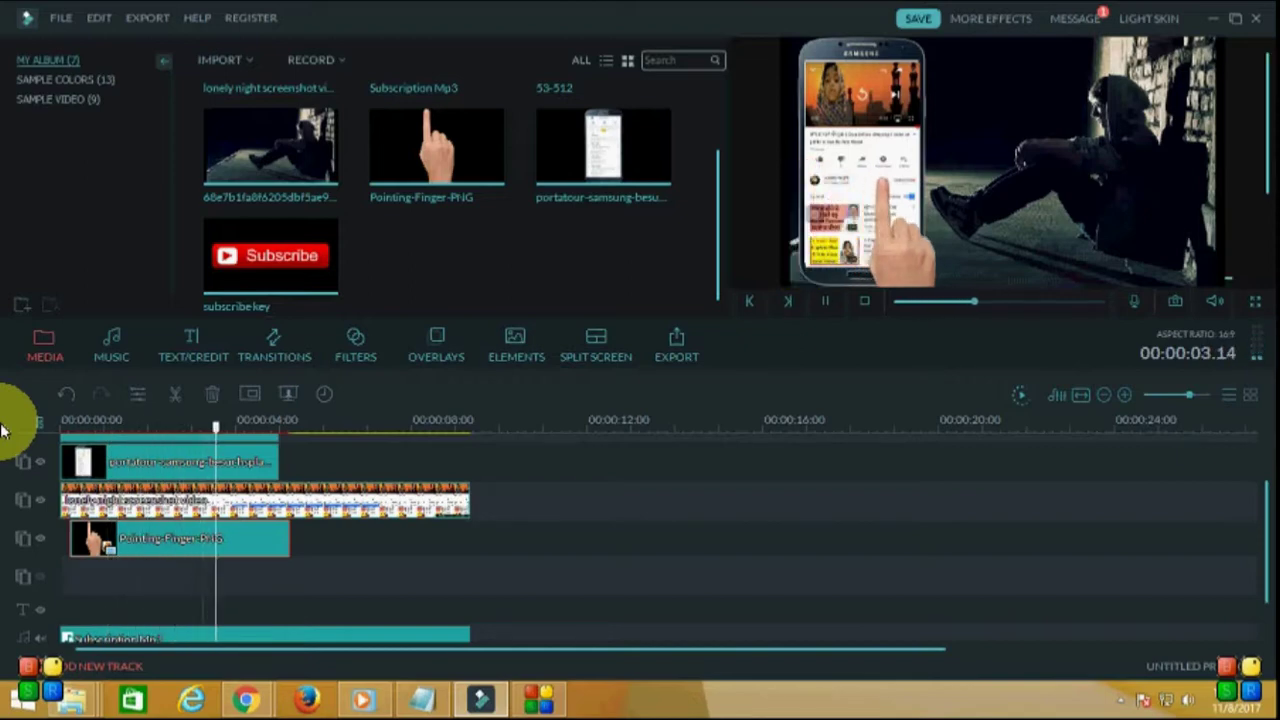
pyautogui.press('space')
# Step: Move the pointing finger clip to the very start of its track and play the sequence to check its timing
pyautogui.moveTo(184, 540); pyautogui.dragTo(174, 539)
pyautogui.moveTo(214, 428); pyautogui.dragTo(61, 448)
pyautogui.press('space')
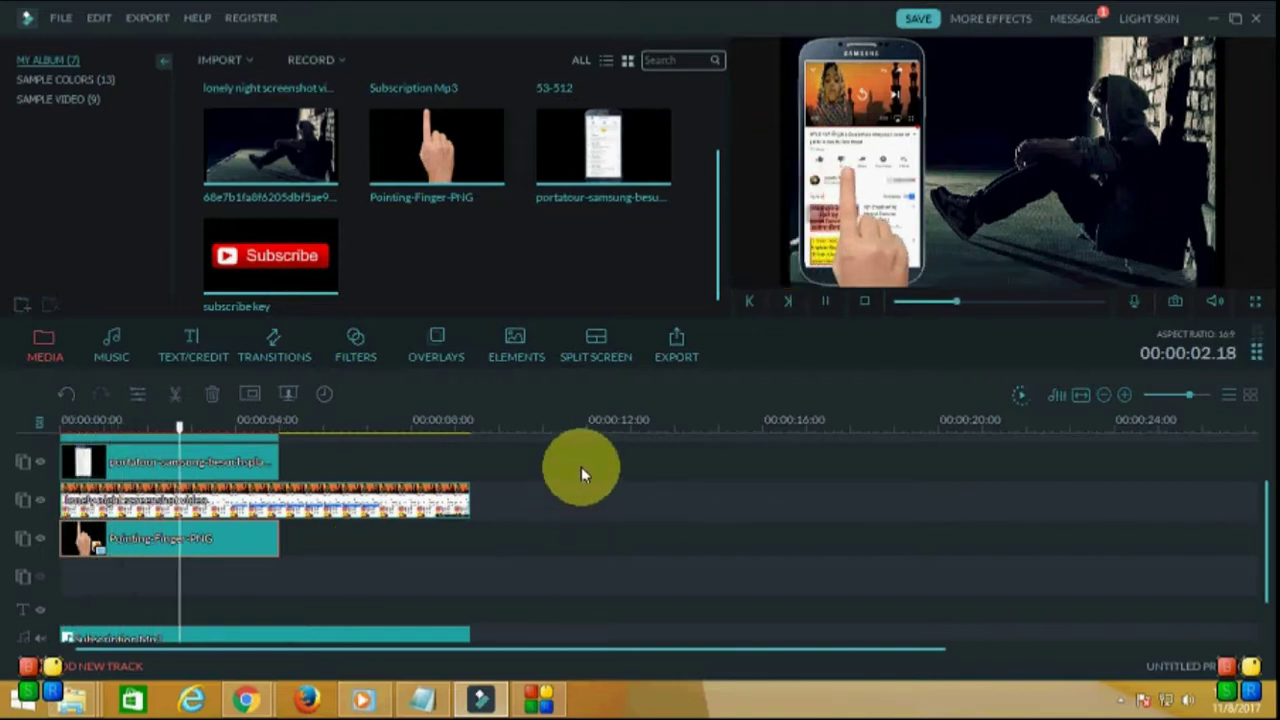
pyautogui.press('space')
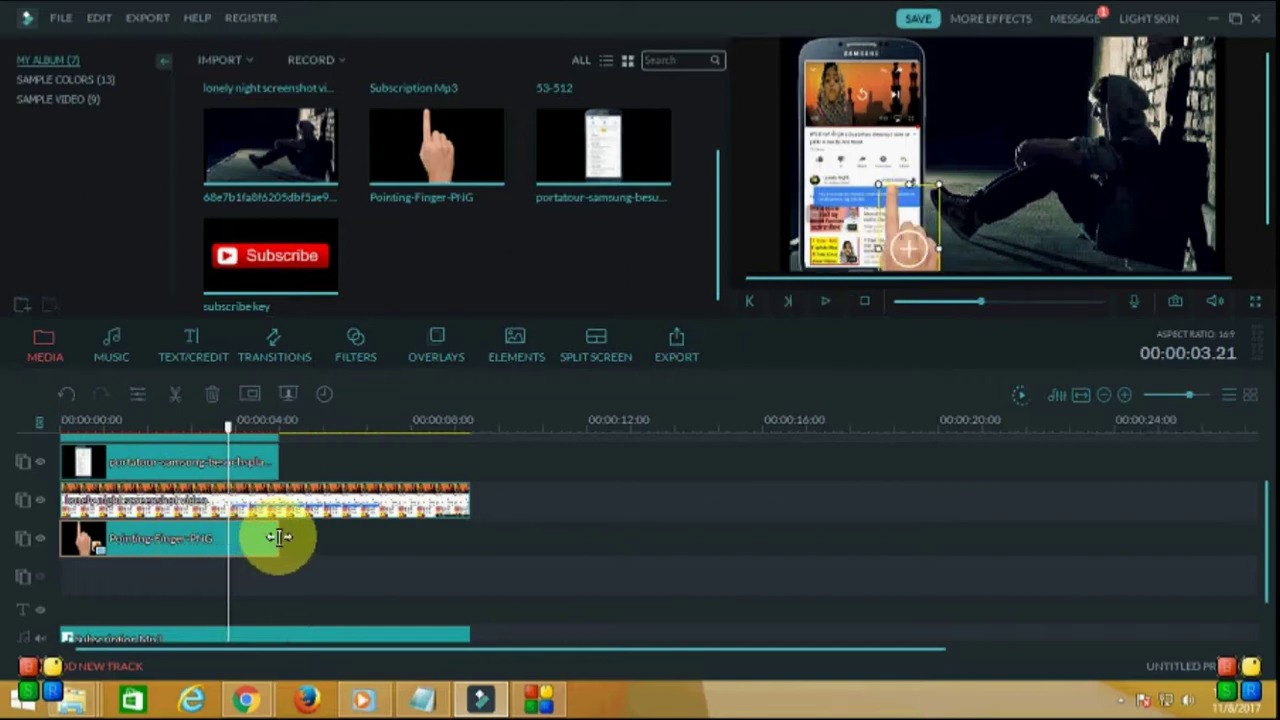
# Step: Trim the pointing finger clip to end at 00:00:03.01 and play the sequence from the start
pyautogui.moveTo(279, 537); pyautogui.dragTo(148, 535)
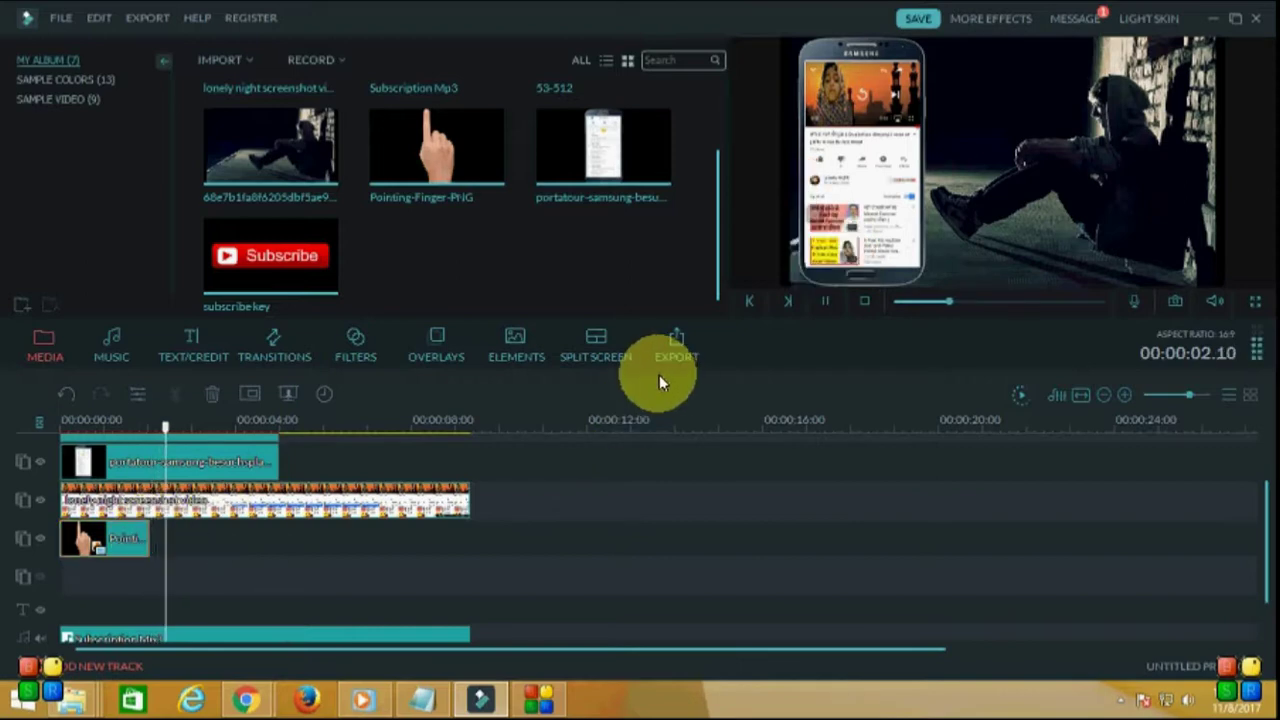
pyautogui.click(214, 423)
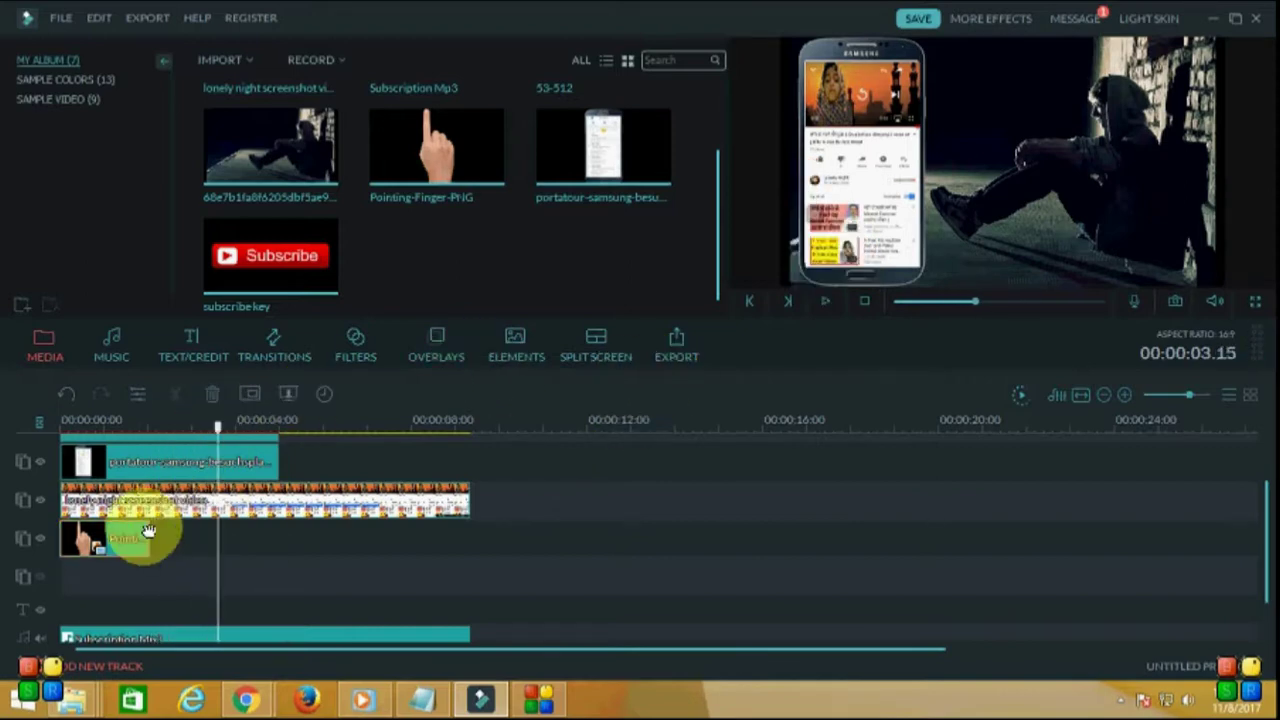
pyautogui.moveTo(148, 546); pyautogui.dragTo(193, 543)
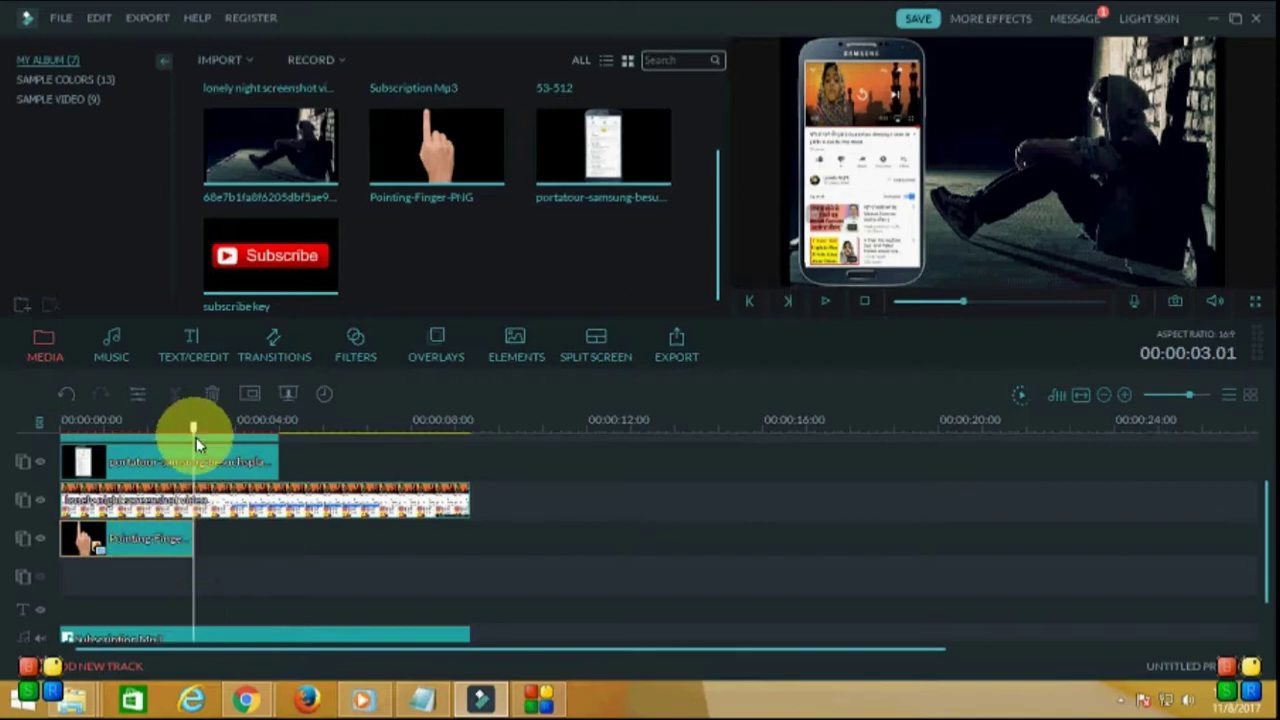
pyautogui.moveTo(194, 437); pyautogui.dragTo(23, 451)
pyautogui.press('space')
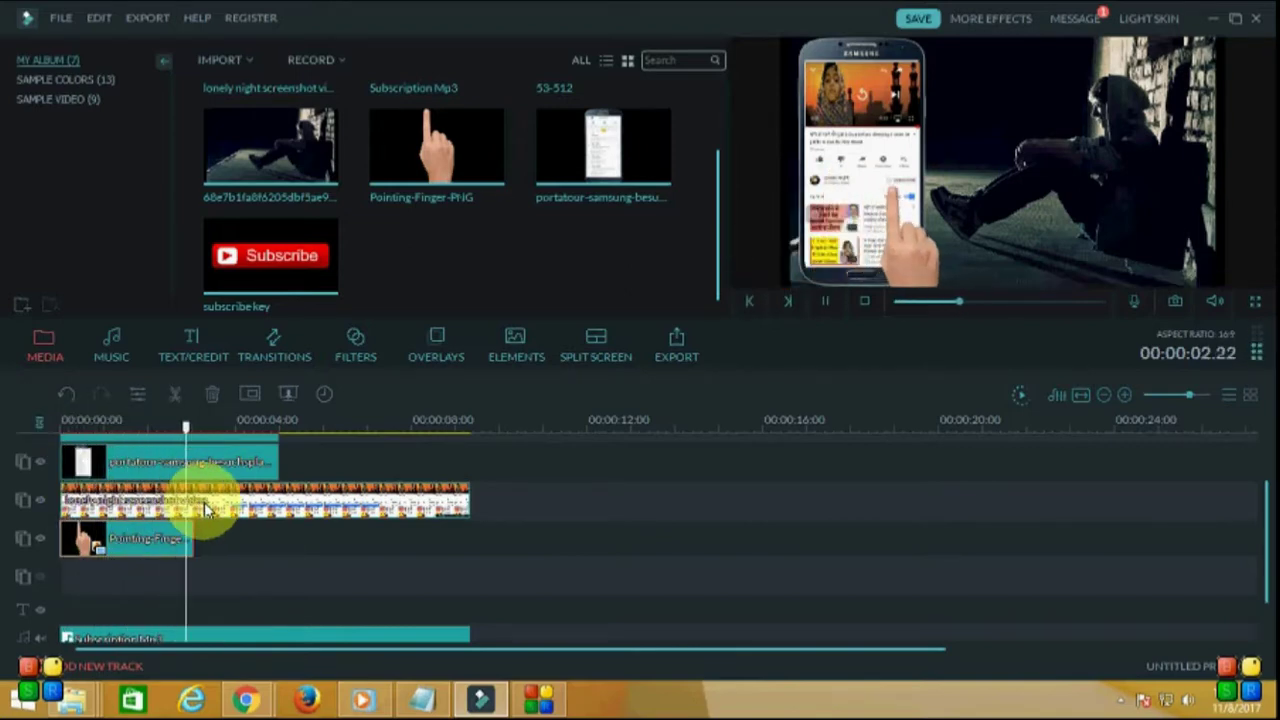
pyautogui.press('space')
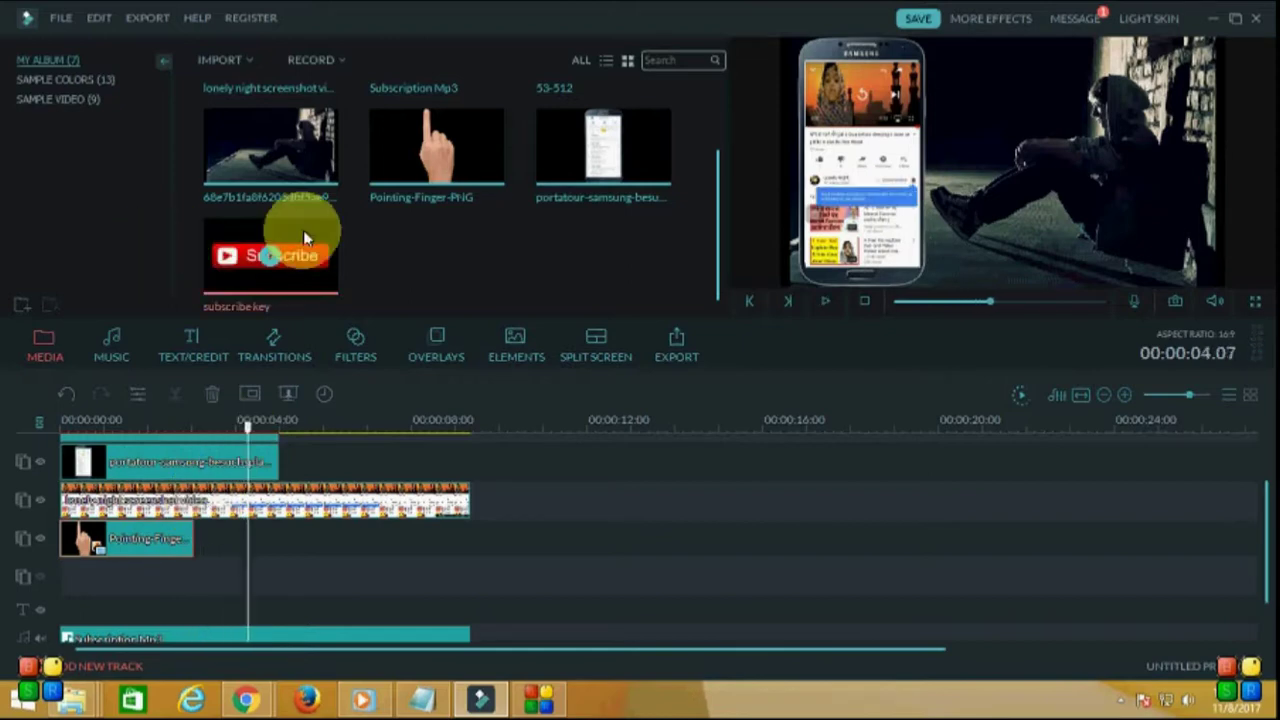
# Step: Add a second Pointing-Finger-PNG at 00:00:05.00 on the finger track and shrink it at the phone's lower-left corner in the frame
pyautogui.moveTo(457, 171); pyautogui.dragTo(280, 552)
pyautogui.click(323, 554)
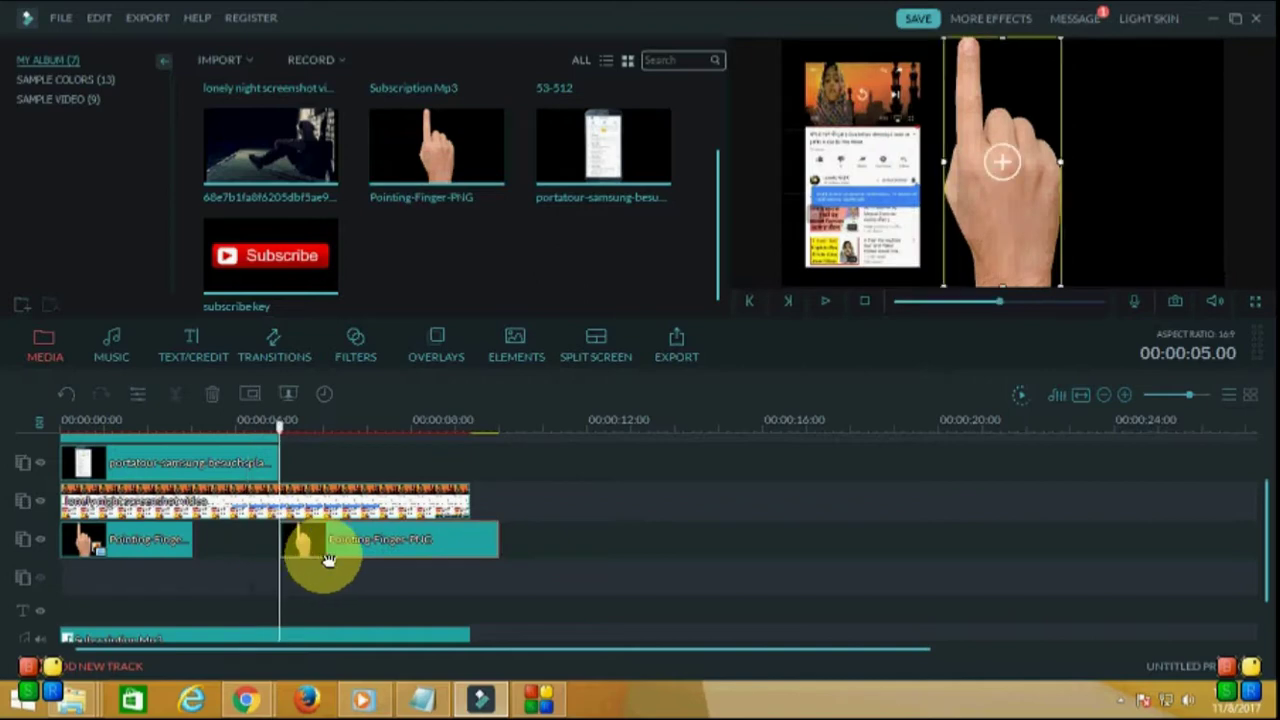
pyautogui.moveTo(1060, 38); pyautogui.dragTo(985, 180)
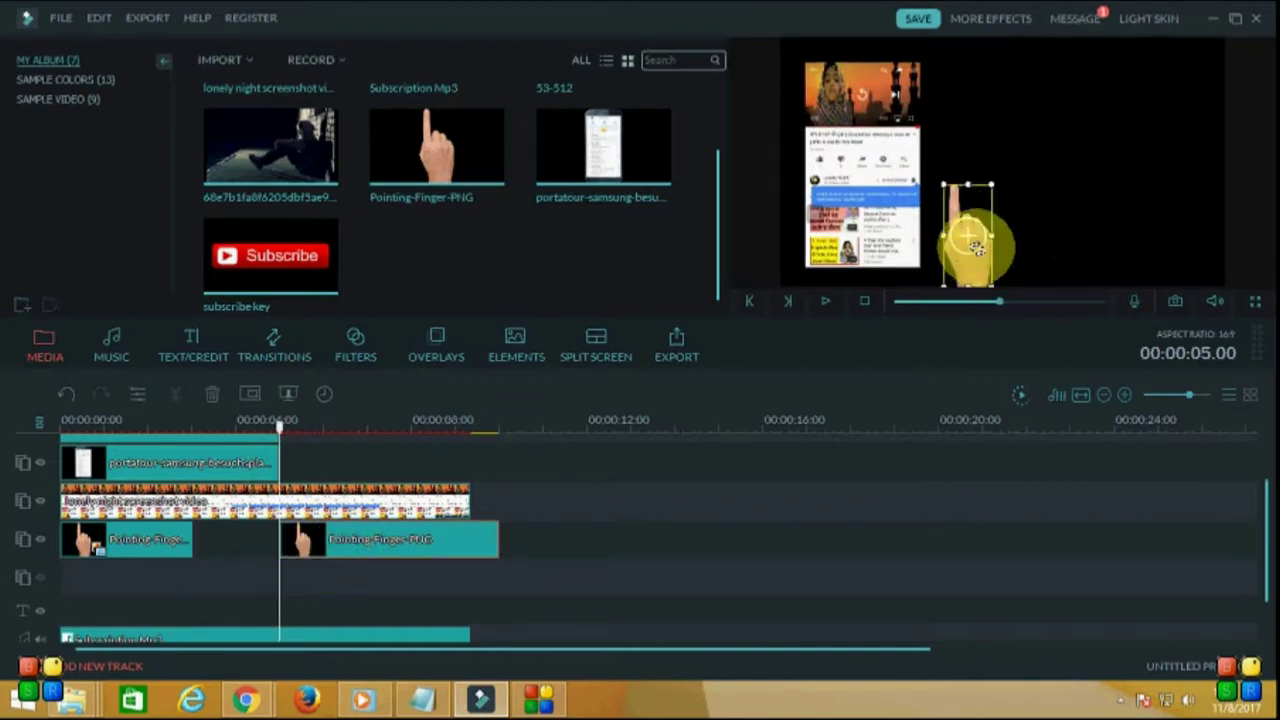
pyautogui.moveTo(971, 234)
pyautogui.mouseDown()
pyautogui.moveTo(820, 286)
pyautogui.moveTo(1035, 308)
pyautogui.moveTo(1007, 305)
pyautogui.moveTo(971, 257)
pyautogui.mouseUp()
pyautogui.click(890, 228)
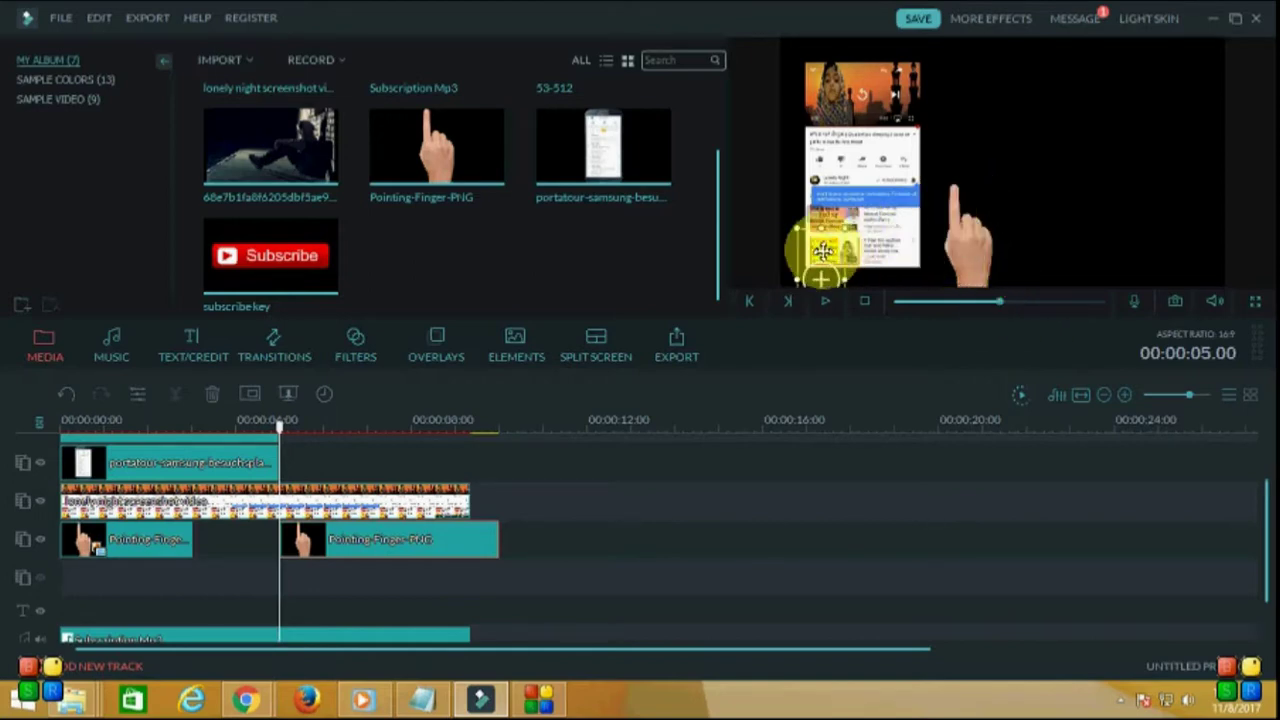
pyautogui.moveTo(822, 251); pyautogui.dragTo(777, 252)
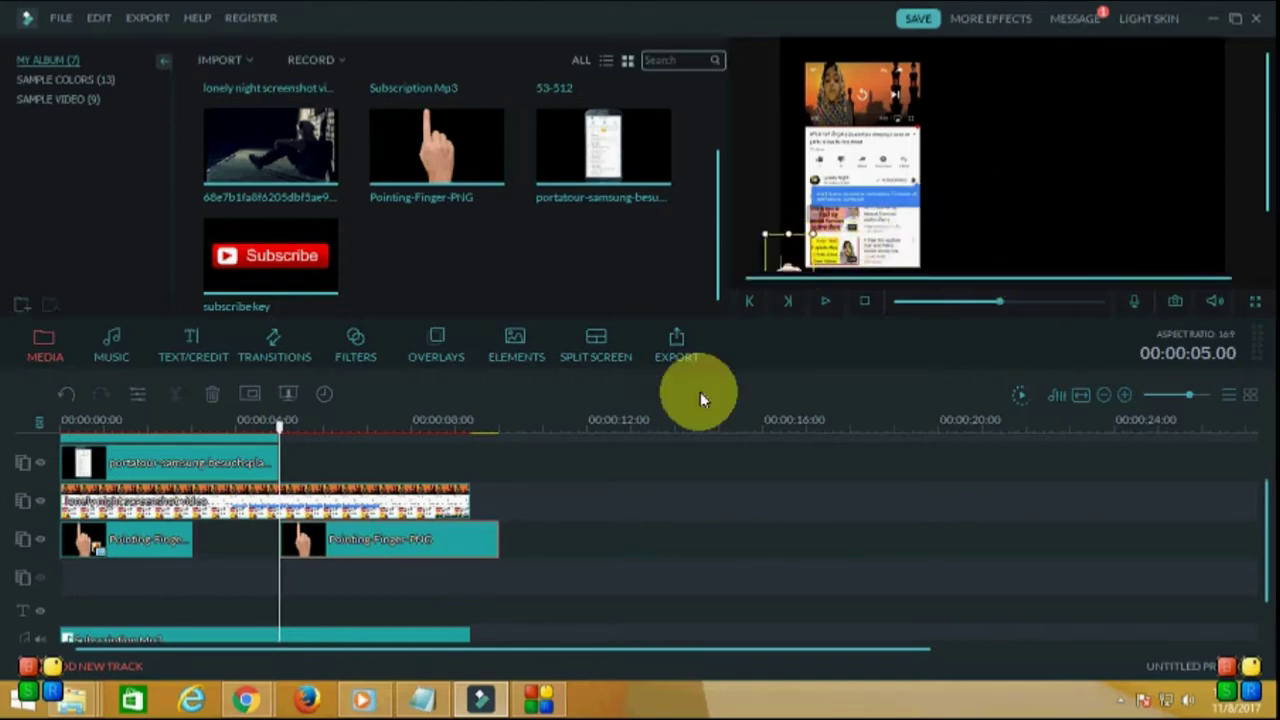
# Step: Apply the "Zoom out to t..." motion effect to the second pointing finger clip
pyautogui.doubleClick(449, 537)
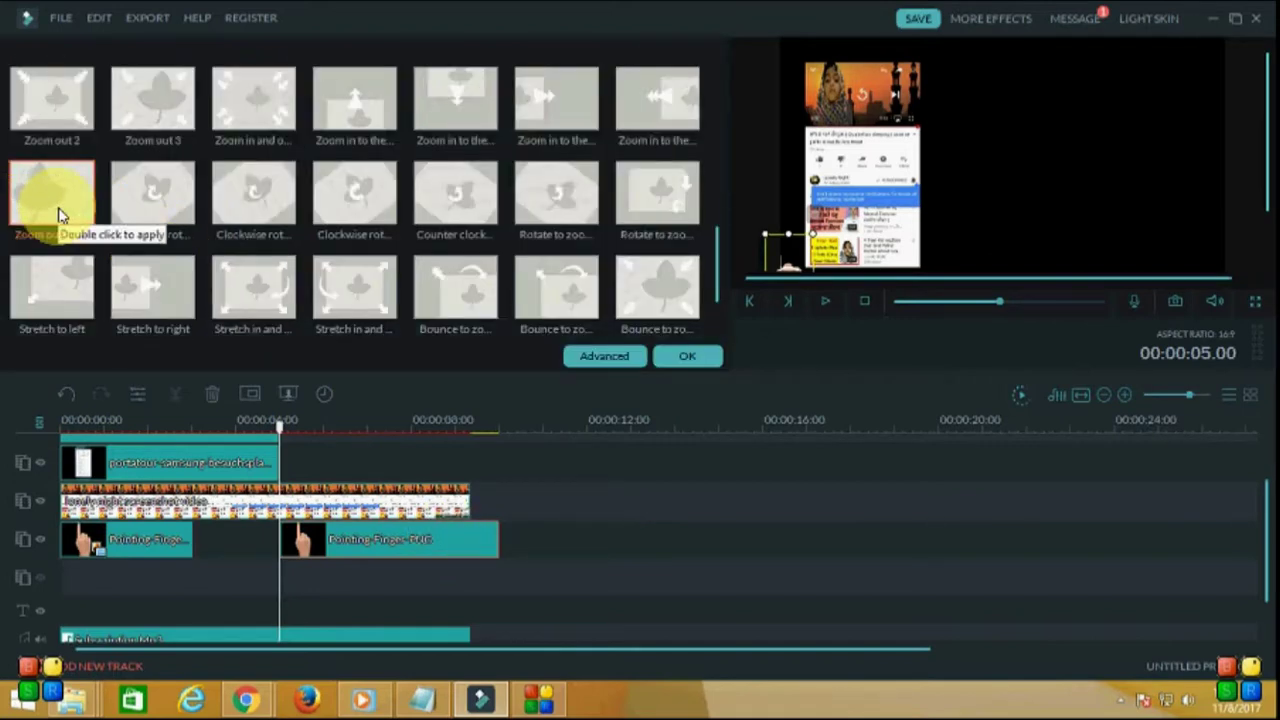
pyautogui.doubleClick(58, 215)
pyautogui.click(665, 356)
# Step: Shrink the second finger's starting frame at the phone's lower-left corner, play its motion, and place its end frame by the phone screen's lower-right edge
pyautogui.click(864, 113)
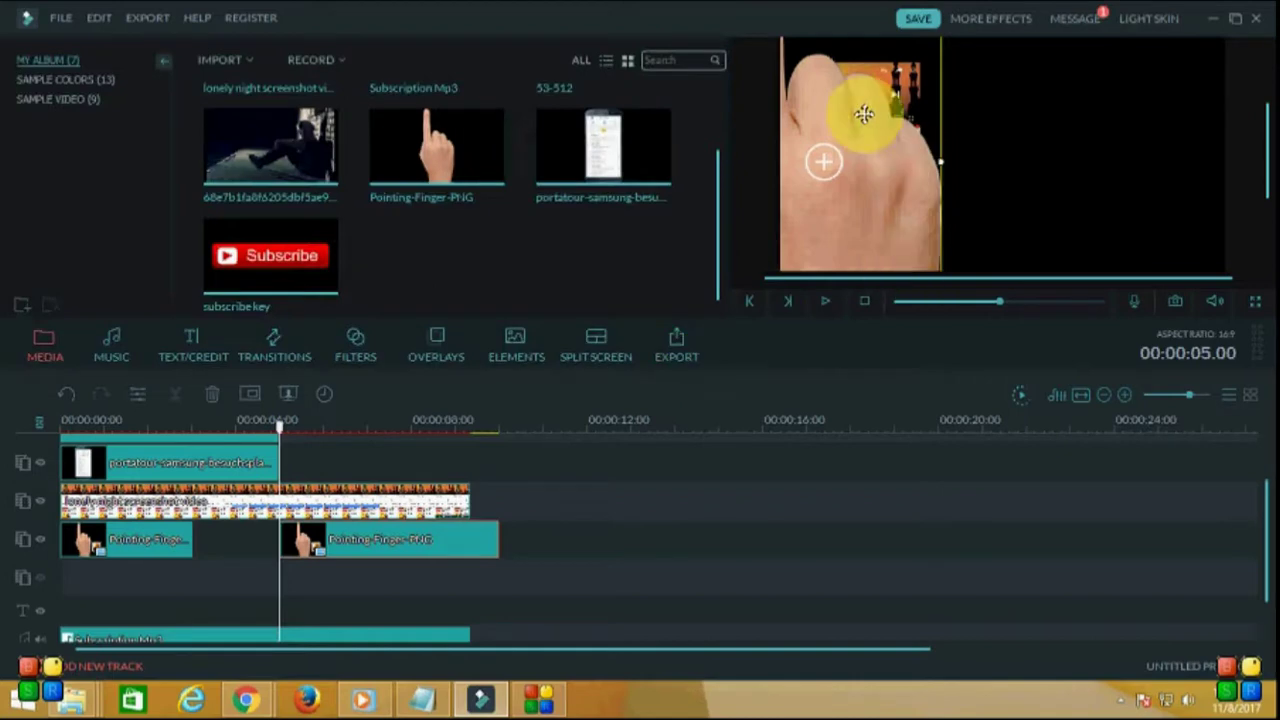
pyautogui.moveTo(864, 113); pyautogui.dragTo(820, 242)
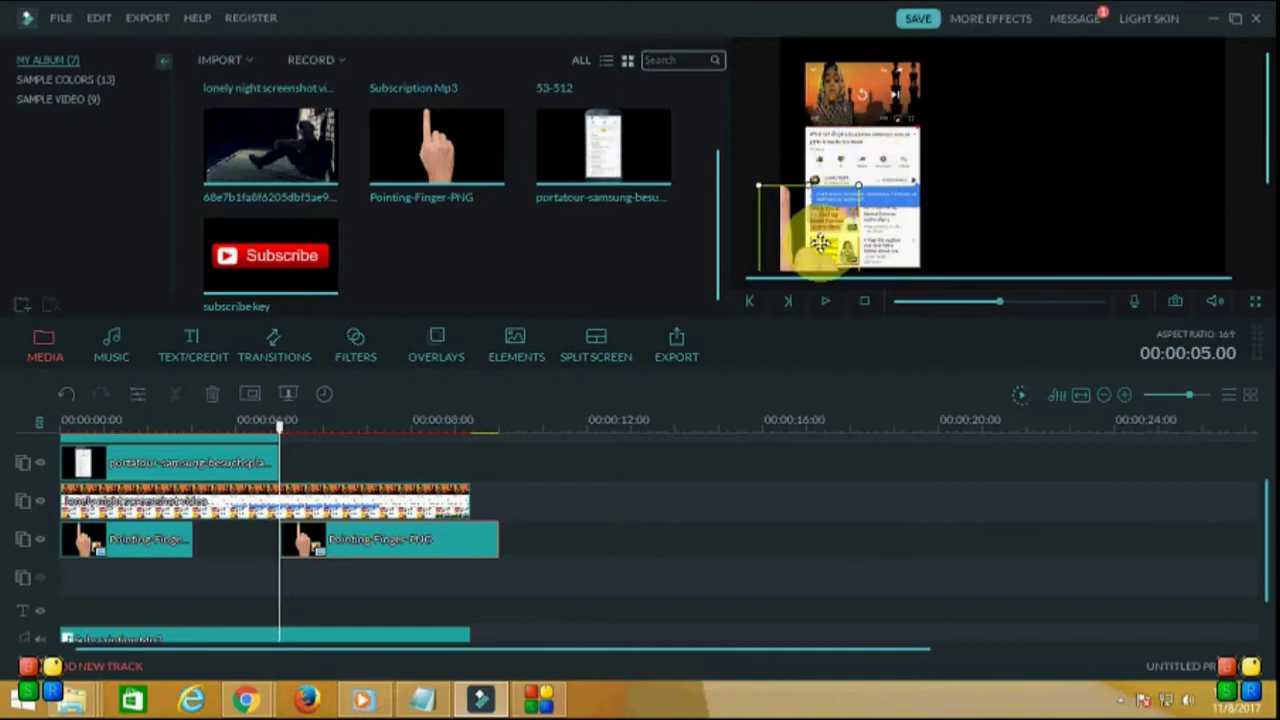
pyautogui.press('space')
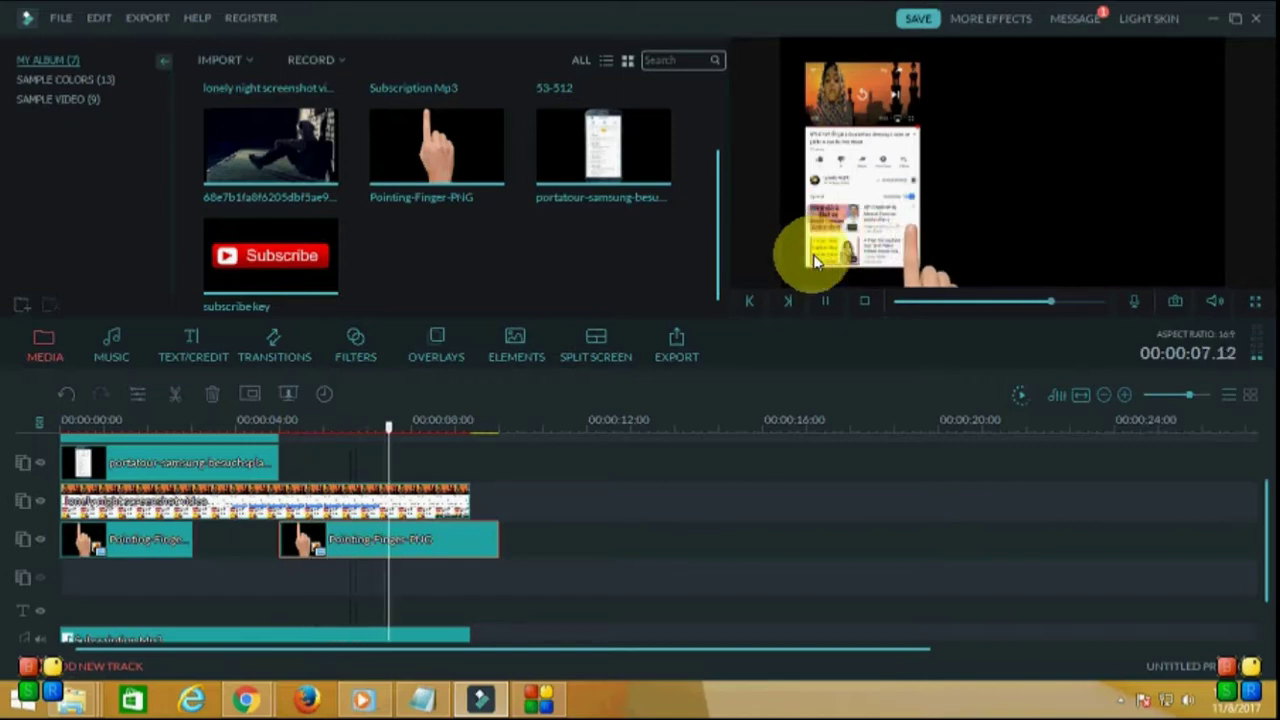
pyautogui.click(965, 252)
pyautogui.moveTo(943, 259); pyautogui.dragTo(927, 229)
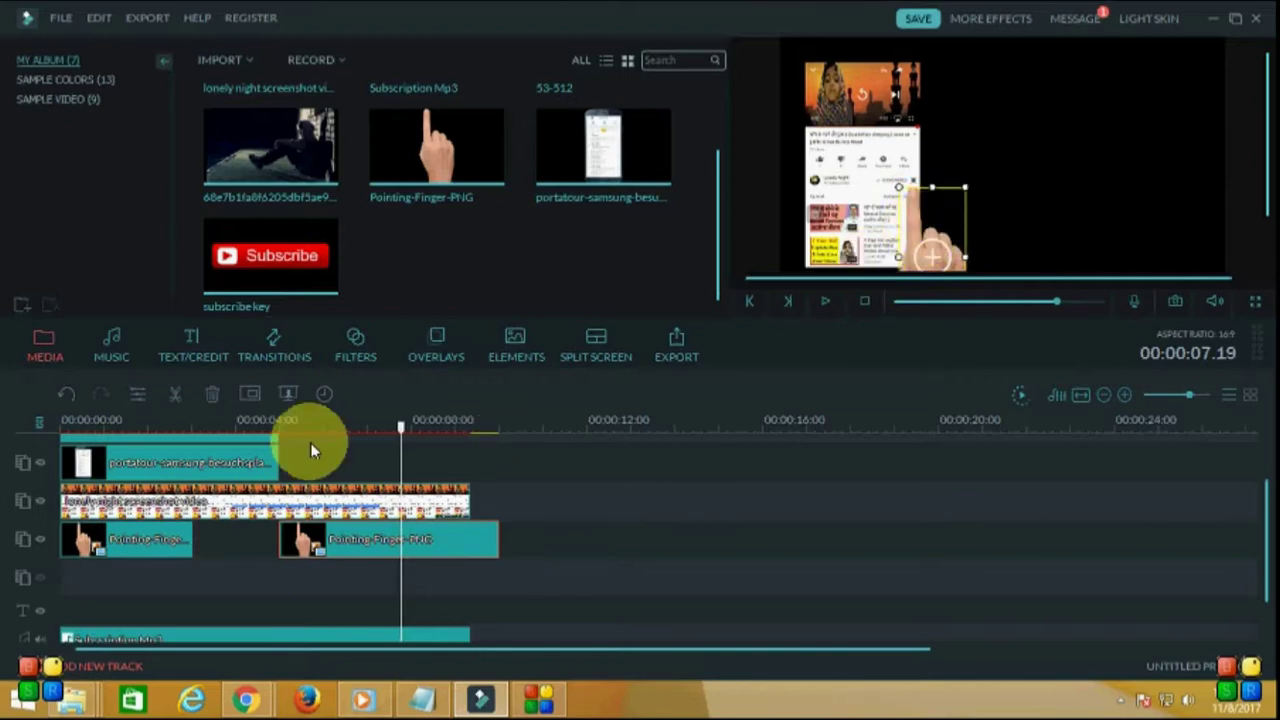
# Step: Trim the second pointing finger clip to end at 00:00:09.00 and play the sequence to check its motion
pyautogui.moveTo(495, 541); pyautogui.dragTo(454, 540)
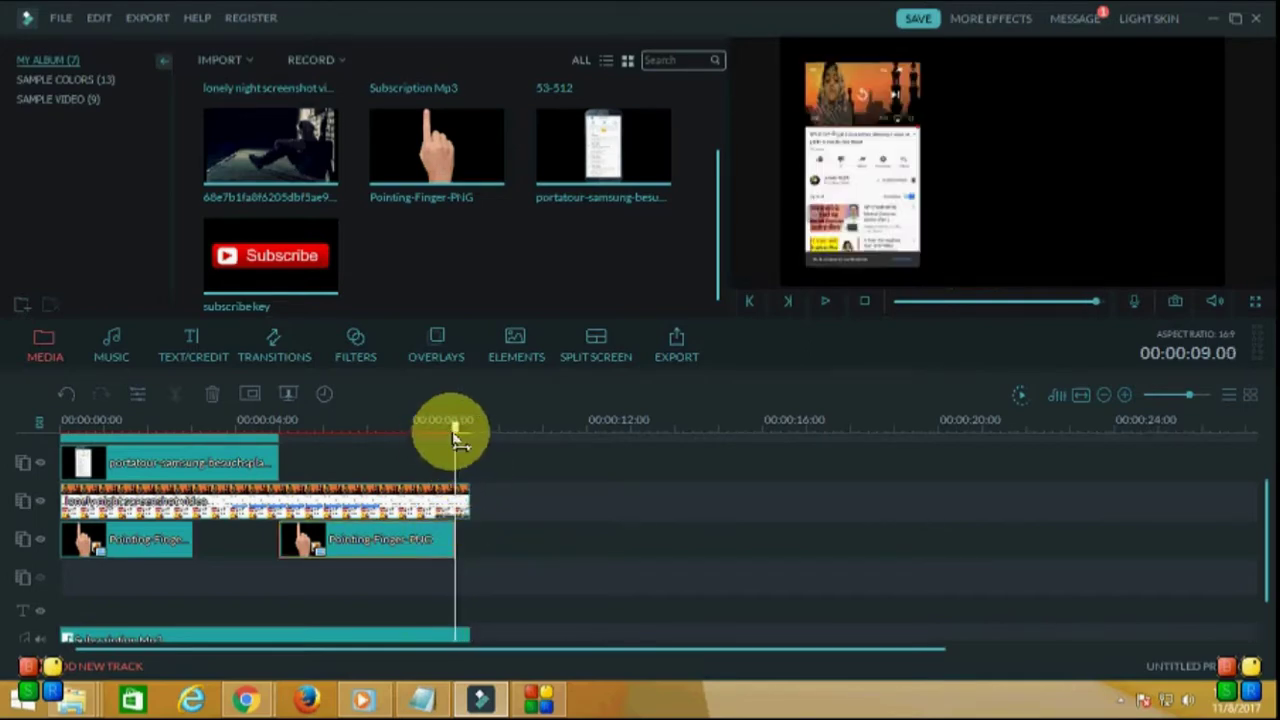
pyautogui.moveTo(455, 440); pyautogui.dragTo(9, 443)
pyautogui.press('space')
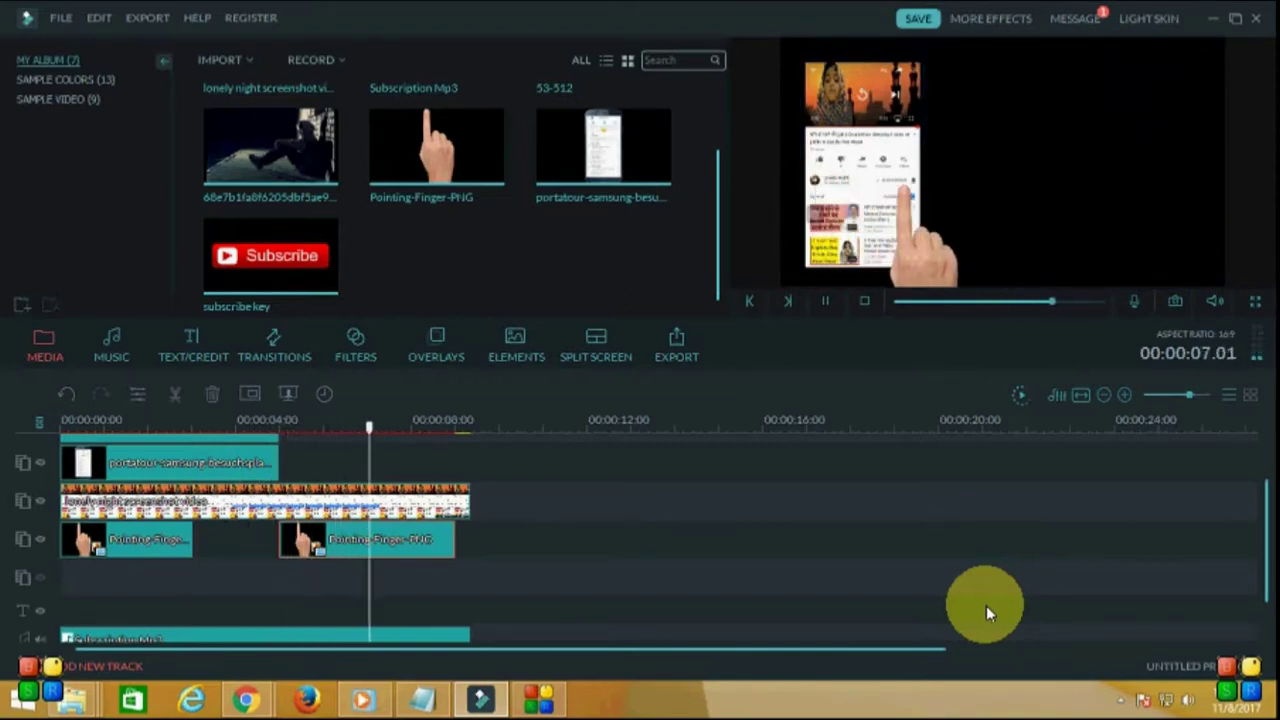
pyautogui.press('space')
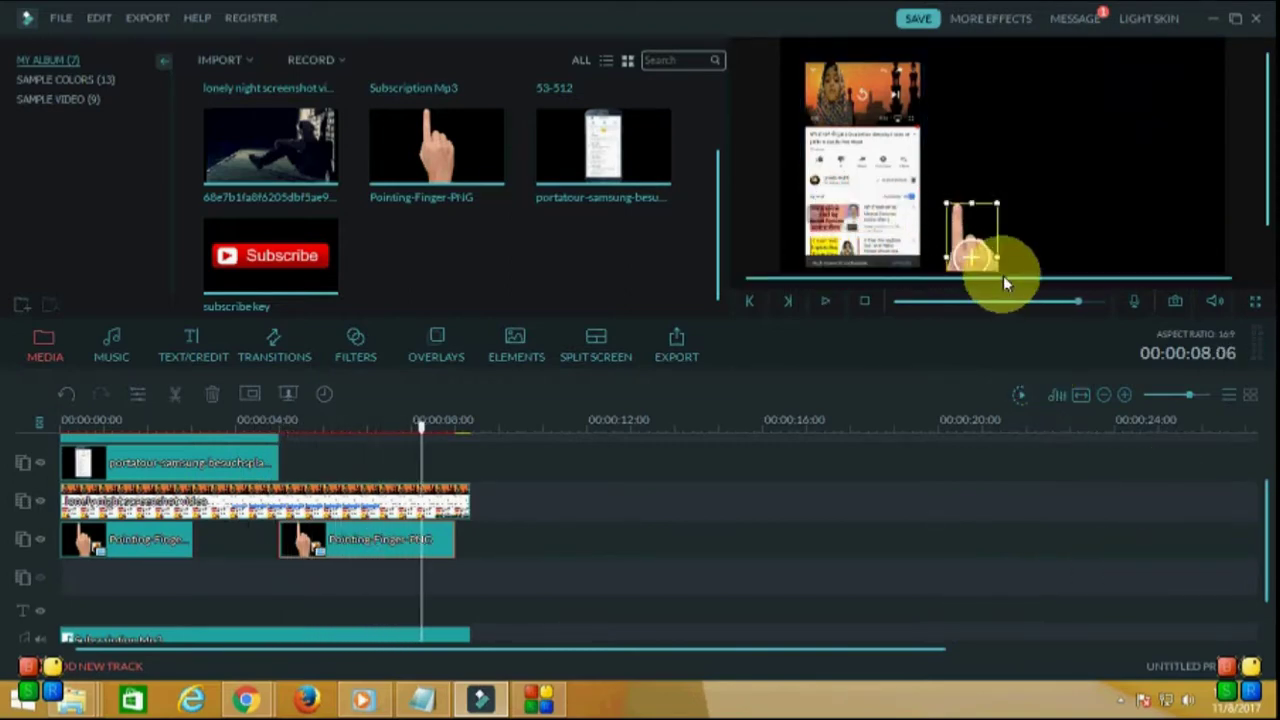
pyautogui.press('space')
pyautogui.press('space')
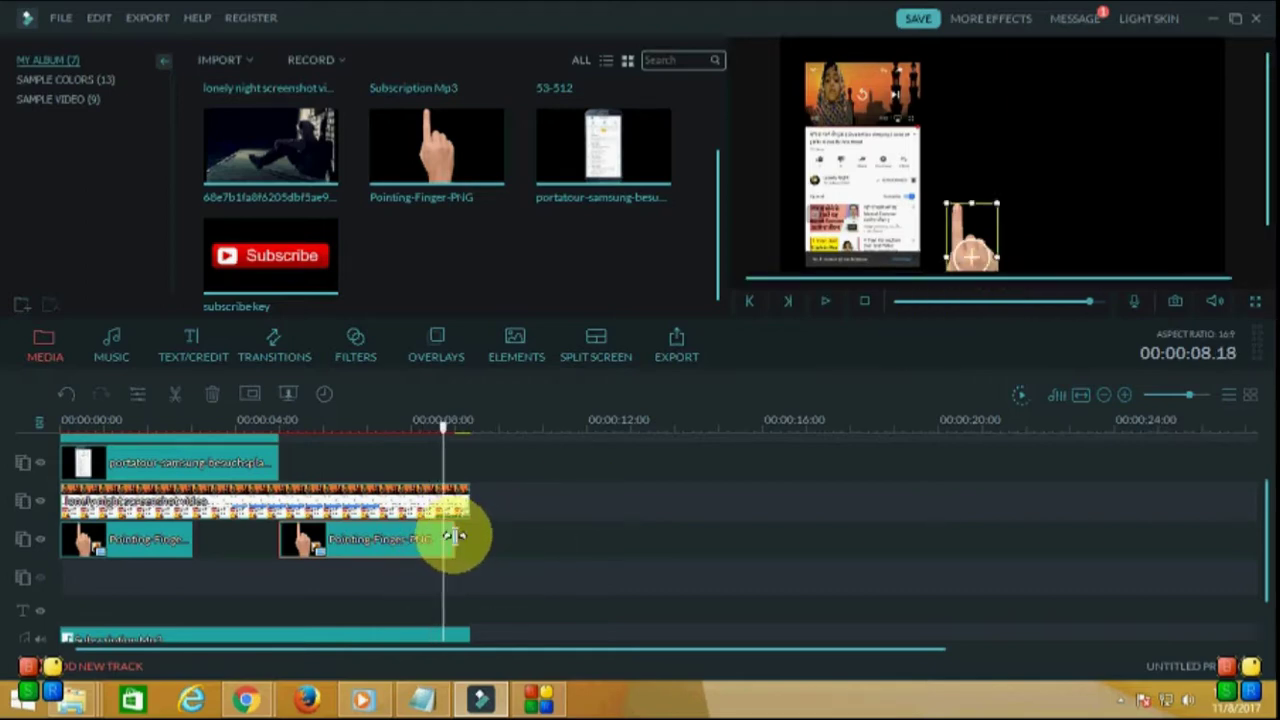
# Step: At 00:00:08.18, move the second finger back against the phone screen's lower-right edge and play the sequence from the start
pyautogui.moveTo(966, 251); pyautogui.dragTo(914, 236)
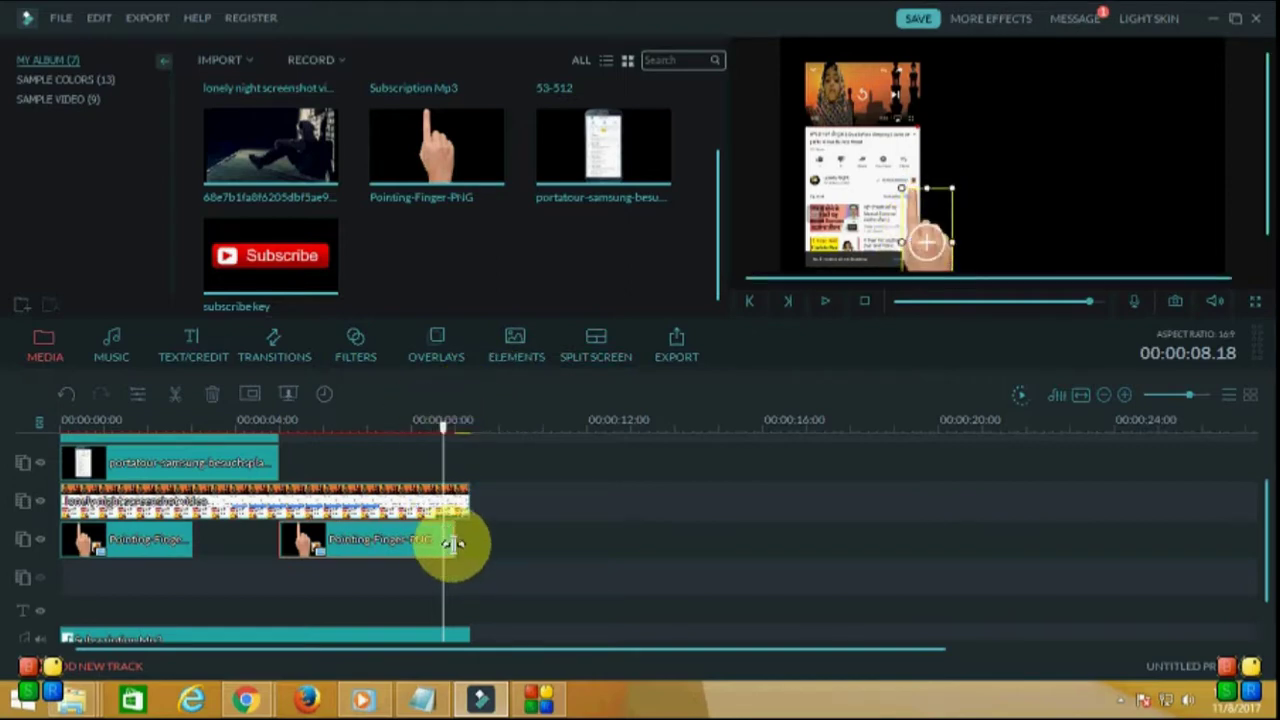
pyautogui.moveTo(447, 540); pyautogui.dragTo(445, 541)
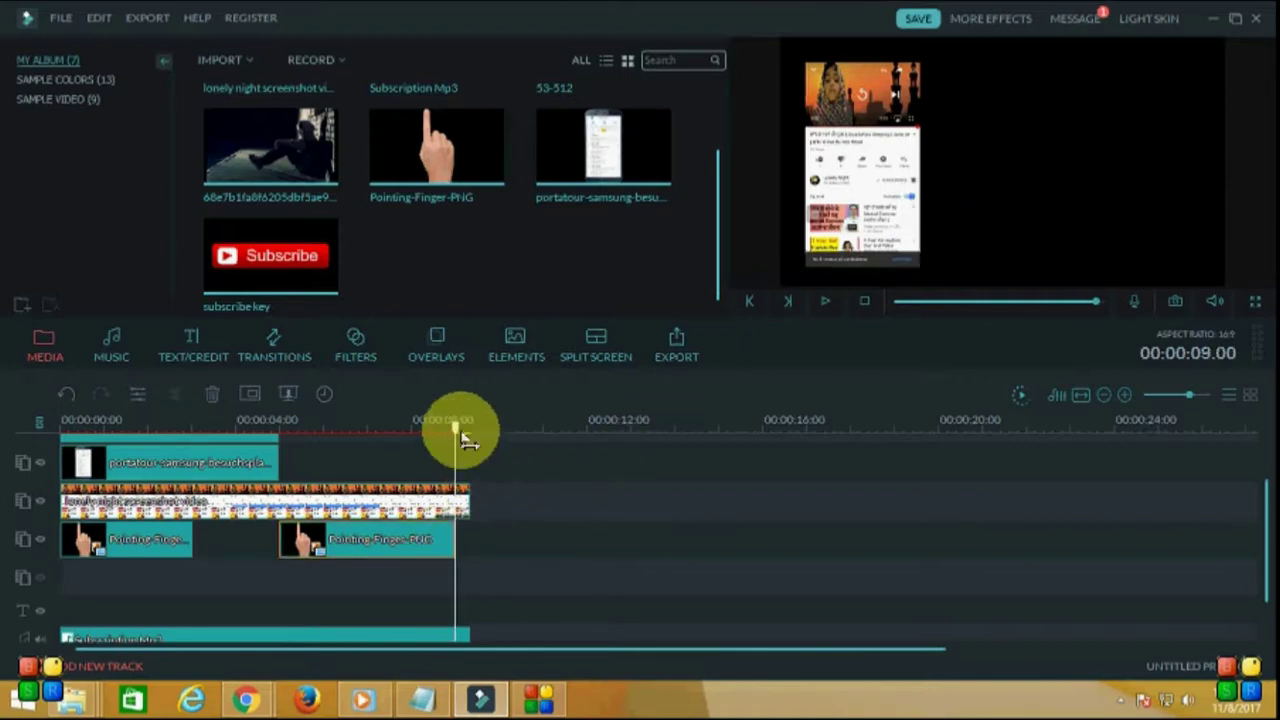
pyautogui.moveTo(458, 432); pyautogui.dragTo(254, 434)
pyautogui.press('space')
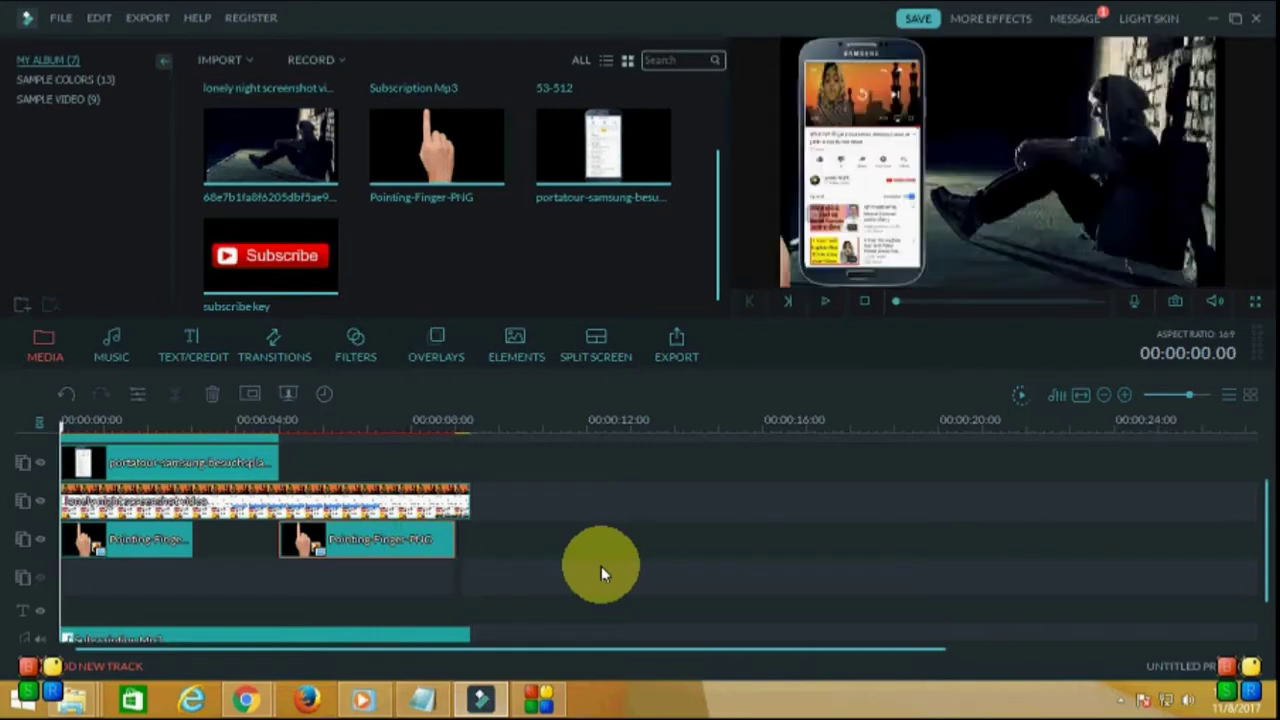
pyautogui.press('space')
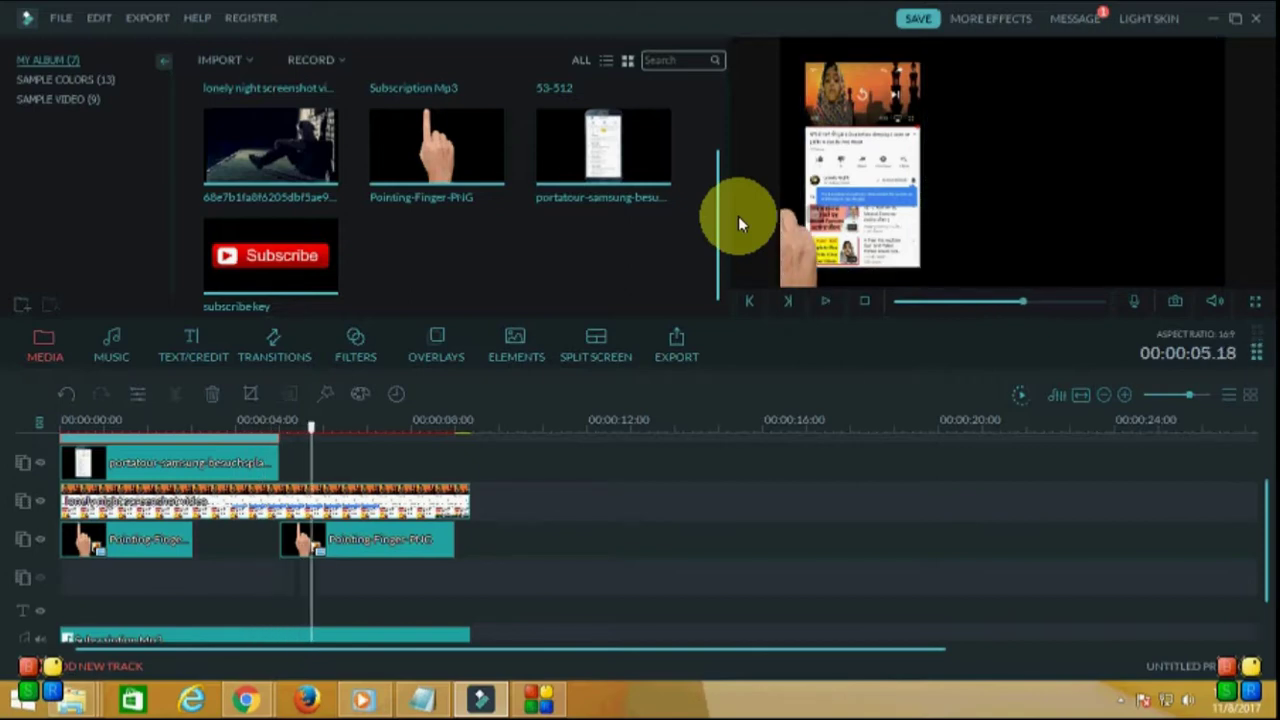
pyautogui.press('space')
pyautogui.scroll(2, 722, 235)
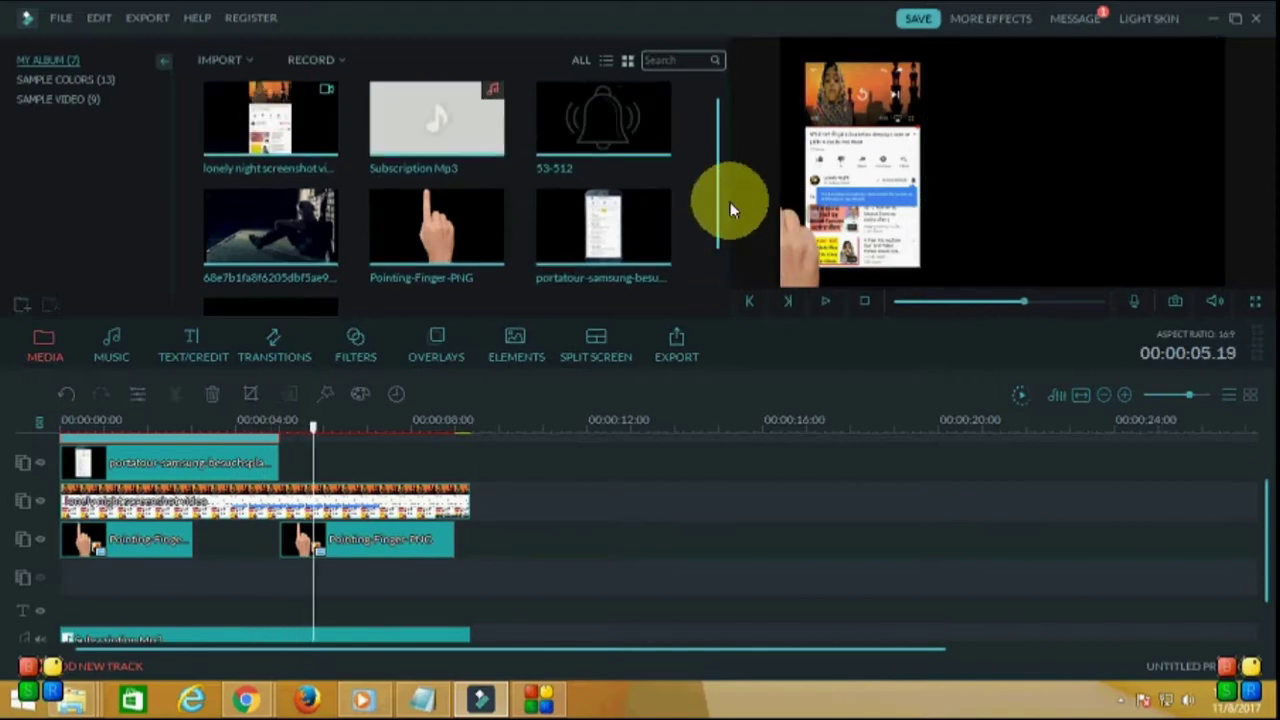
pyautogui.click(60, 17)
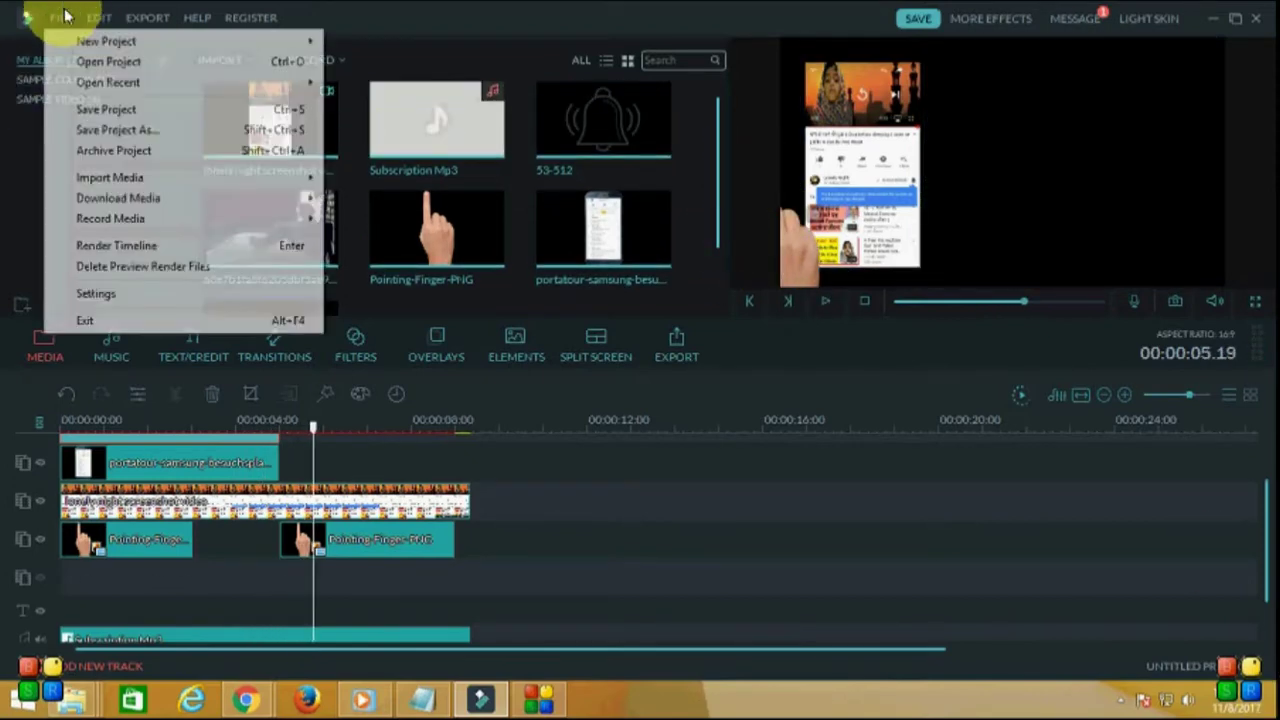
pyautogui.moveTo(124, 48)
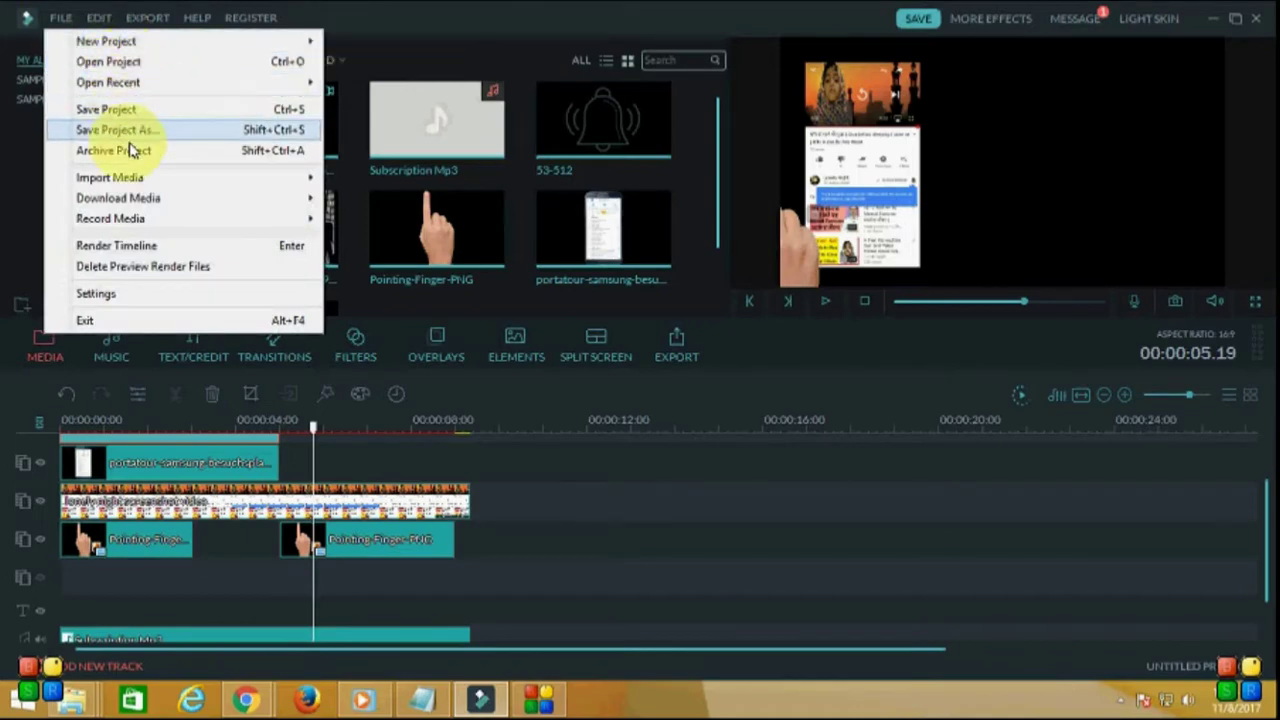
pyautogui.click(828, 520)
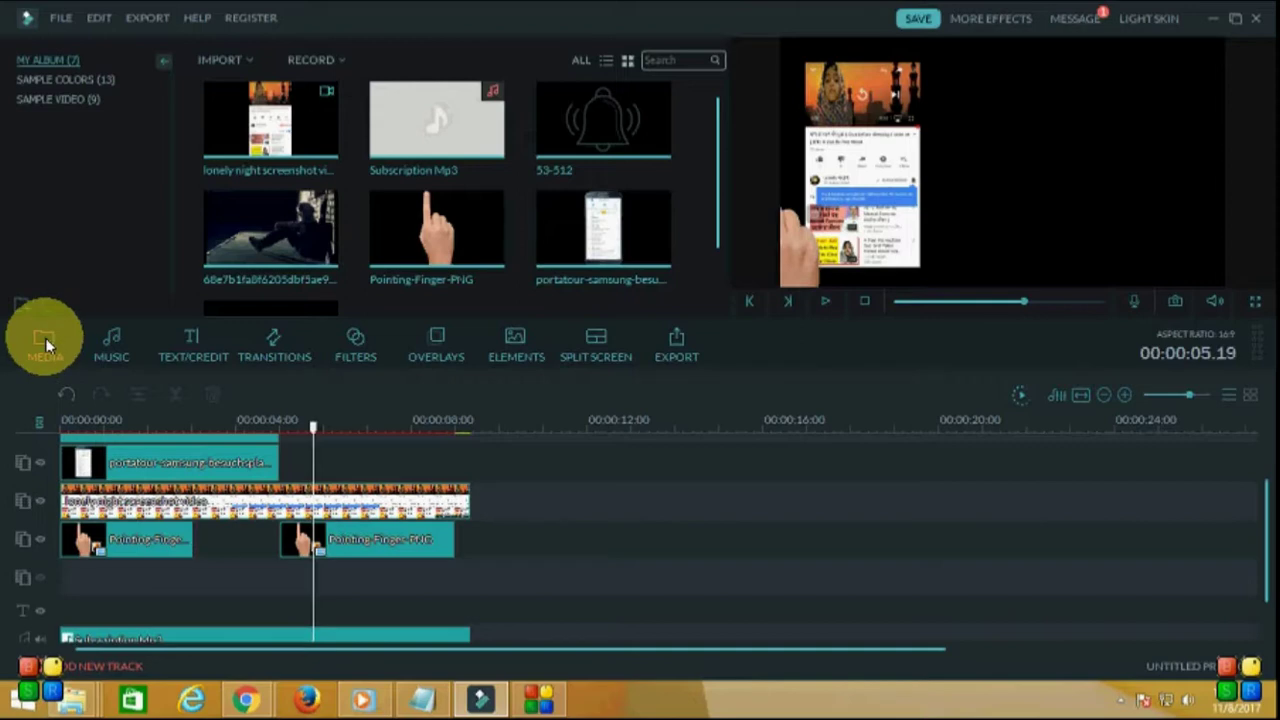
# Step: Import images 1, 8, 14 and 18 from the Desktop's Lonely Night > Image Data folder into the media library
pyautogui.click(244, 59)
pyautogui.click(260, 86)
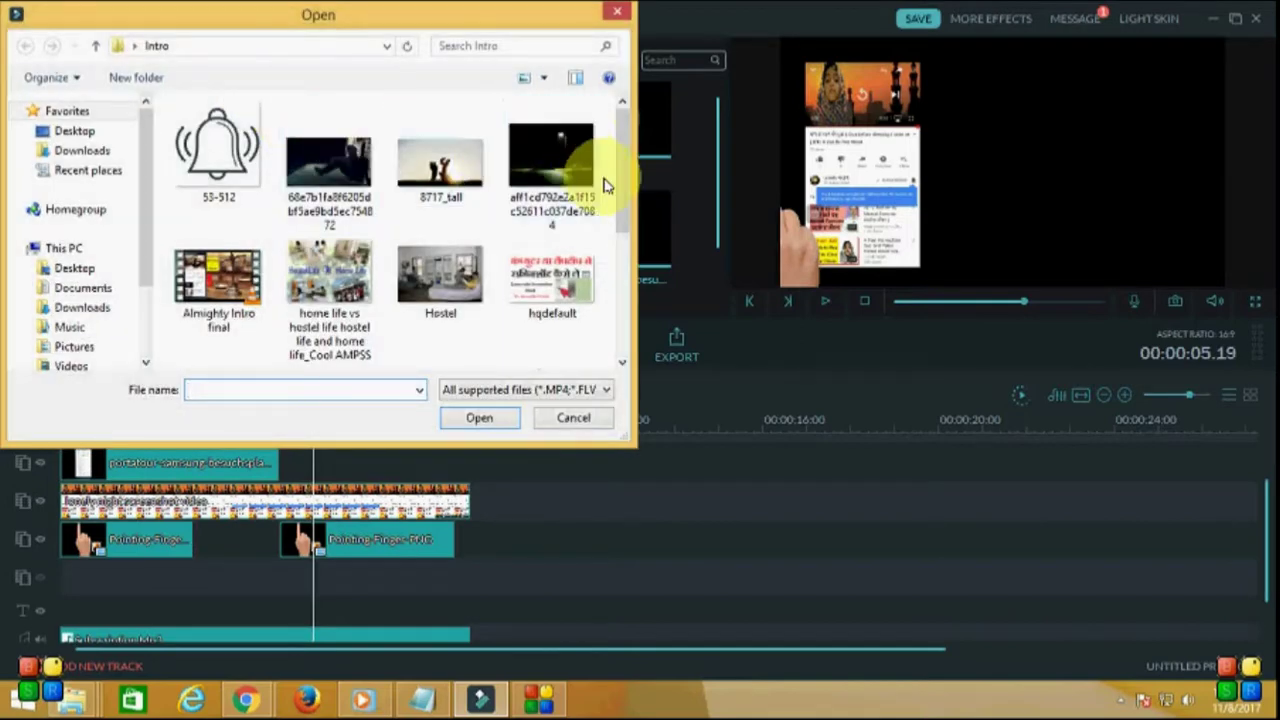
pyautogui.moveTo(618, 192); pyautogui.dragTo(629, 151)
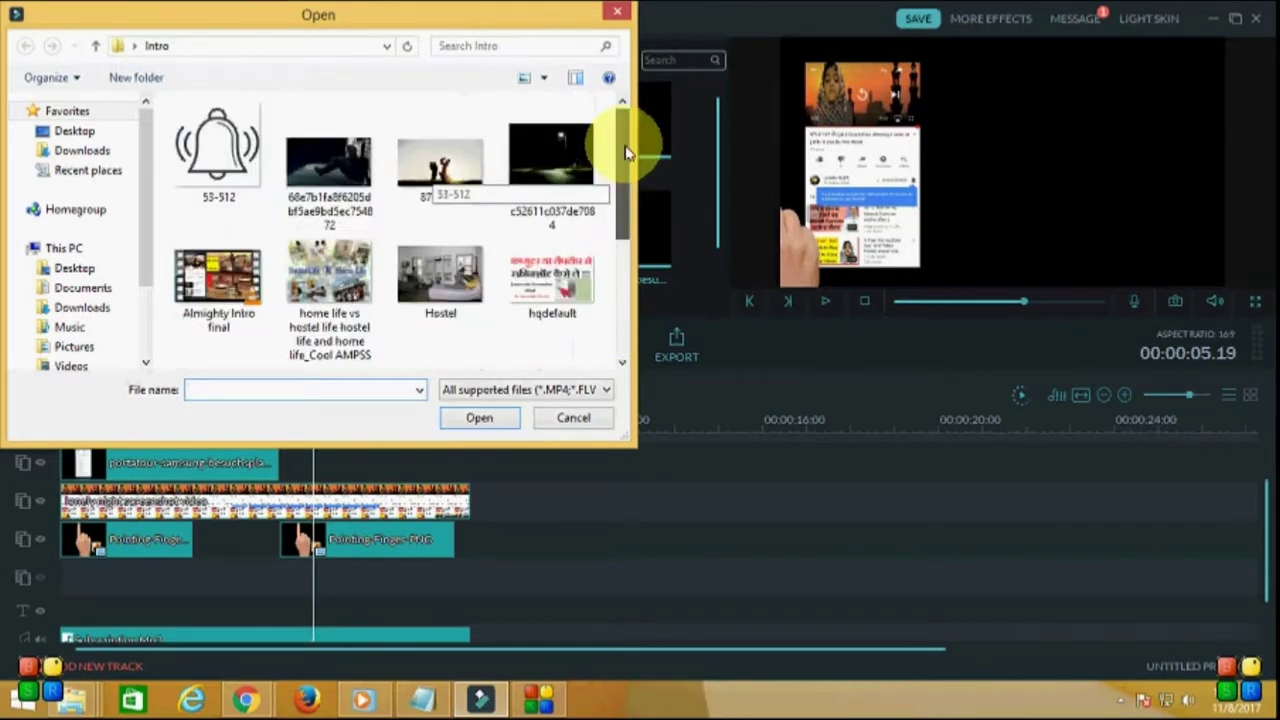
pyautogui.click(70, 268)
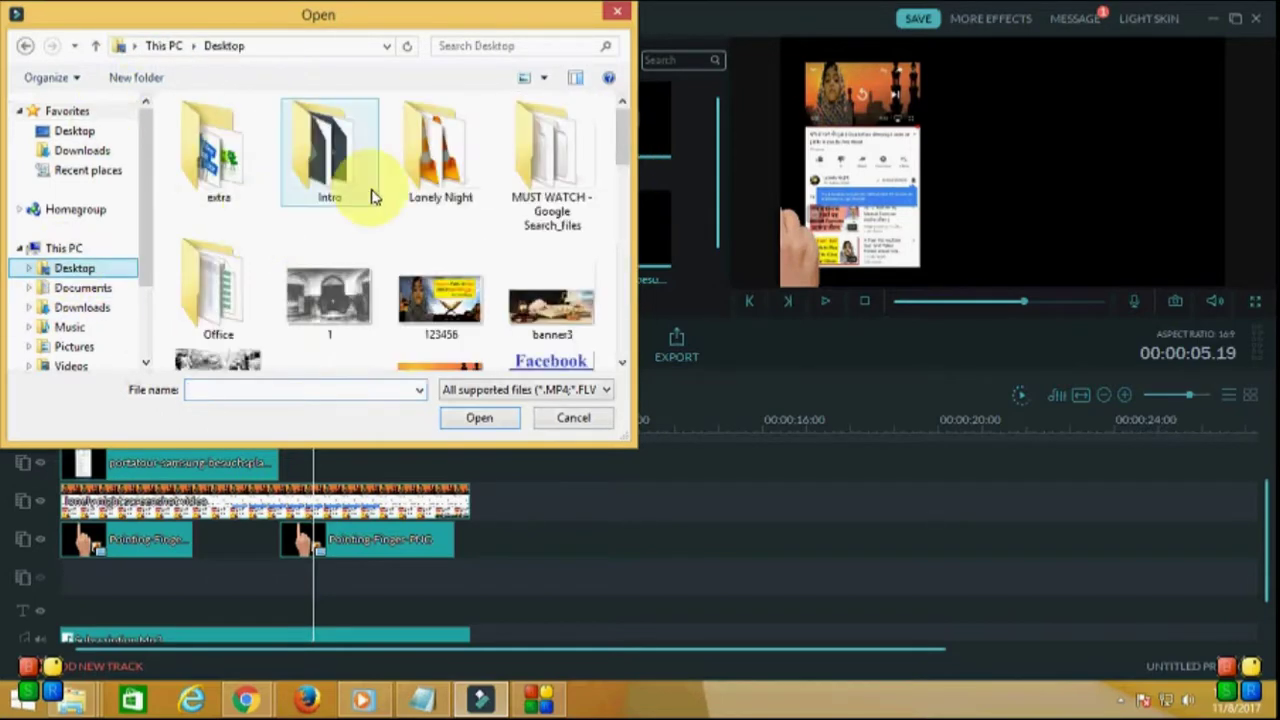
pyautogui.doubleClick(427, 174)
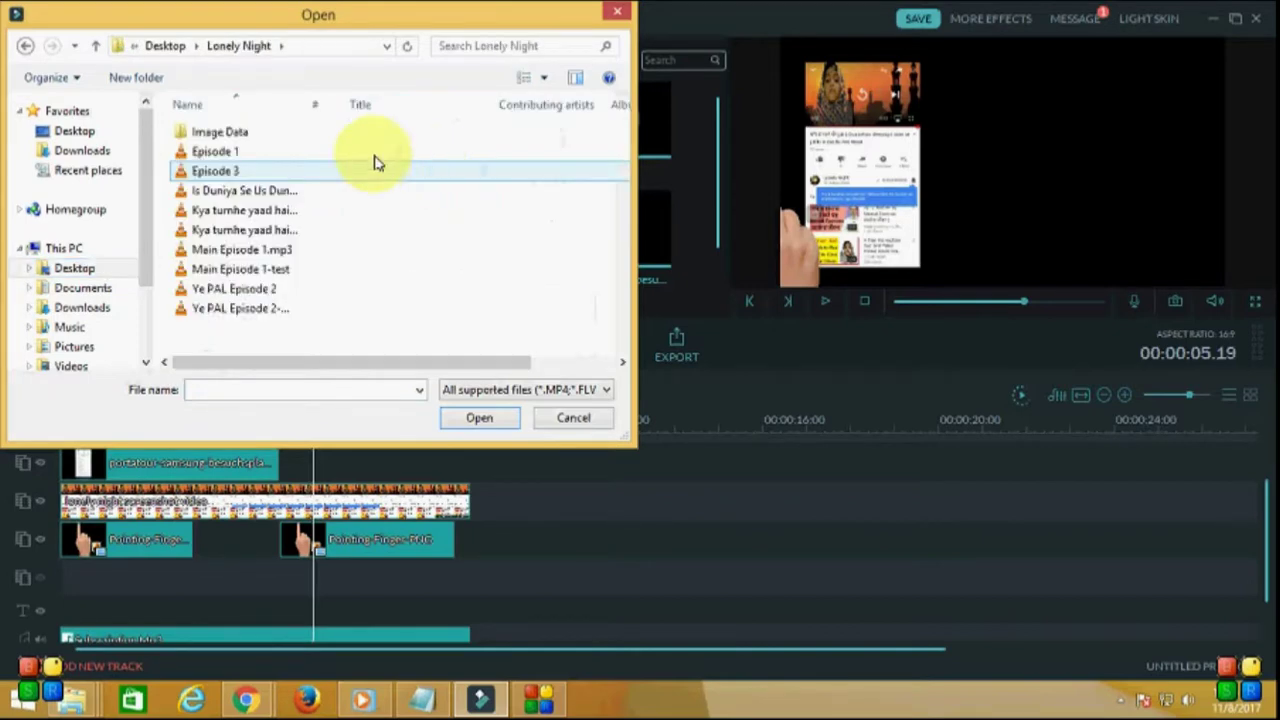
pyautogui.doubleClick(263, 135)
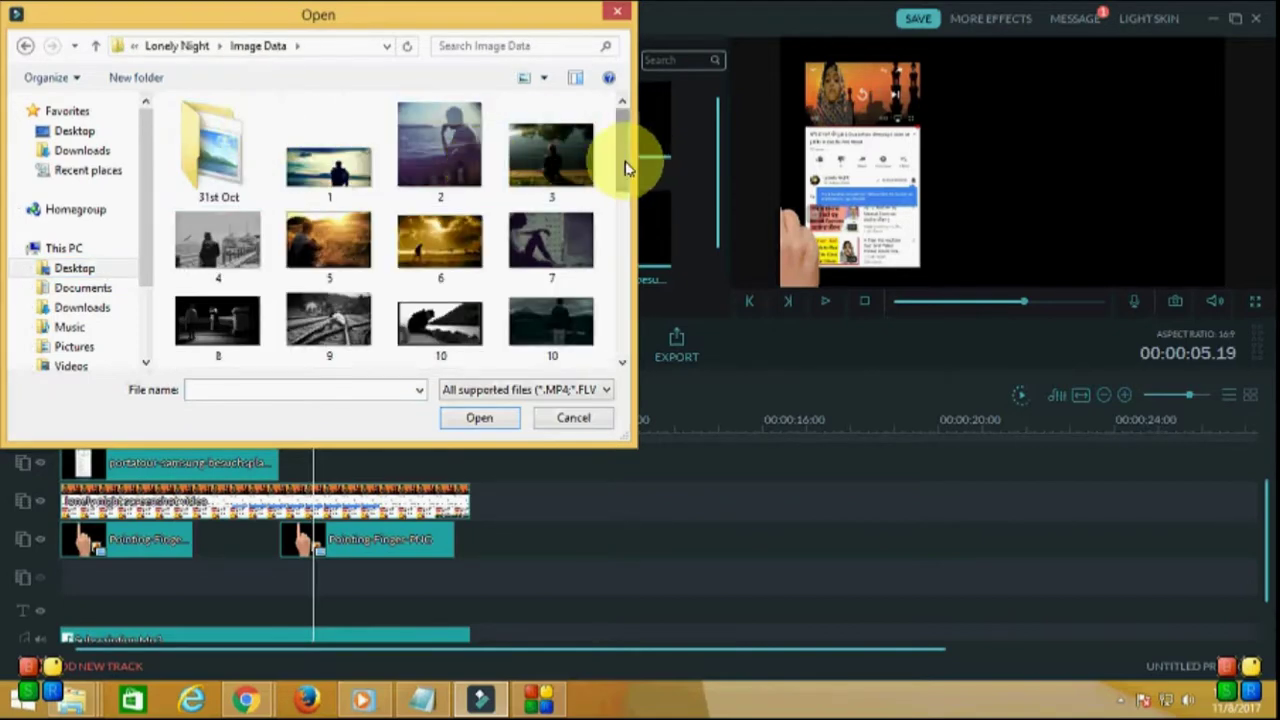
pyautogui.moveTo(629, 163); pyautogui.dragTo(630, 218)
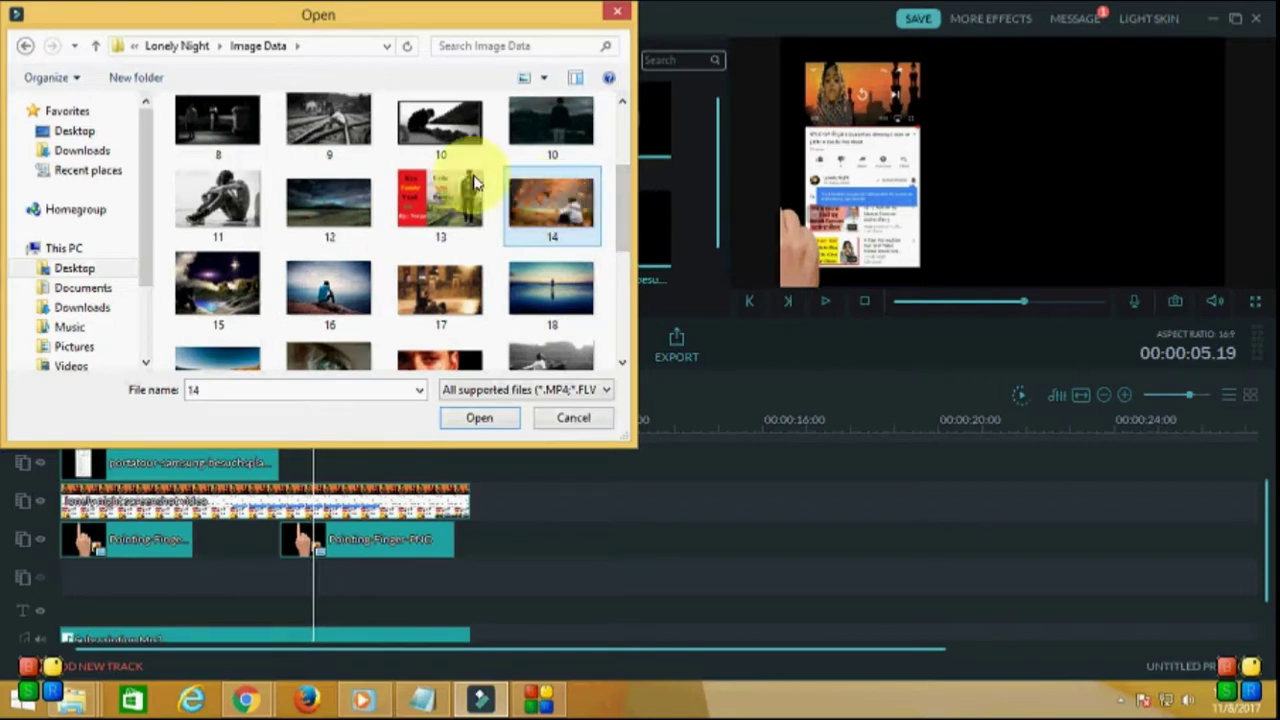
pyautogui.keyDown('ctrl'); pyautogui.click(225, 118); pyautogui.keyUp('ctrl')
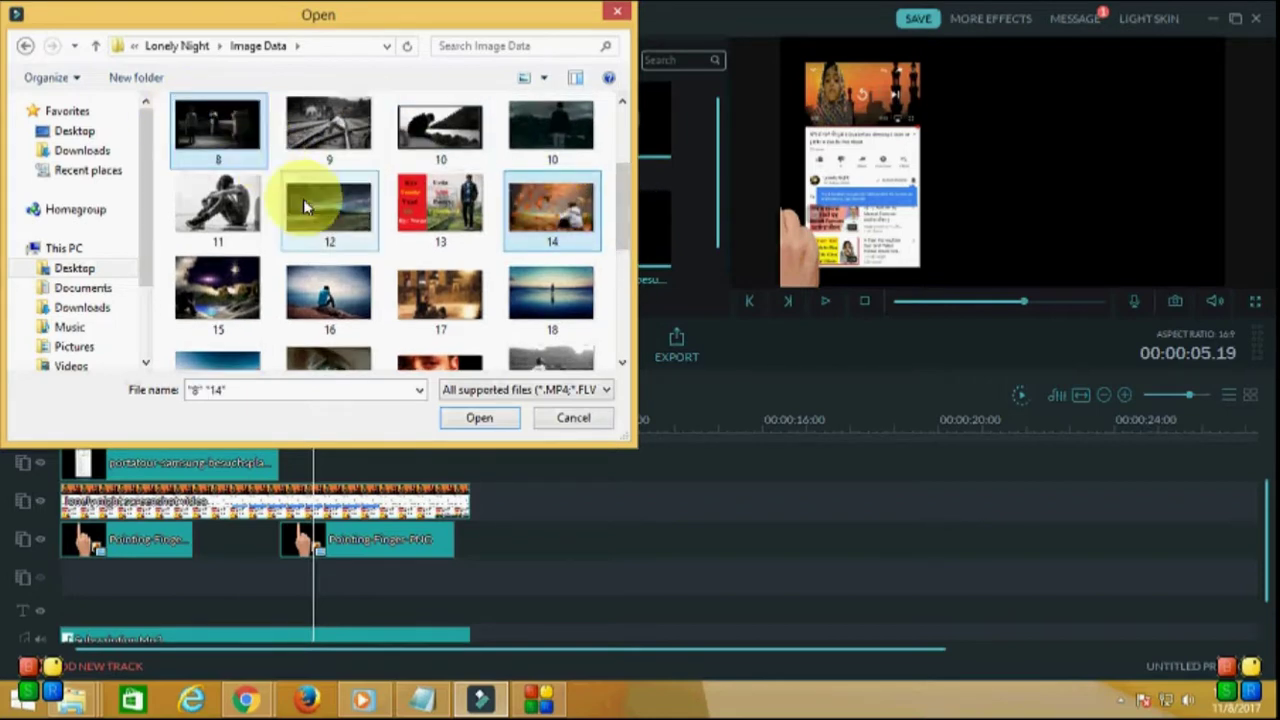
pyautogui.keyDown('ctrl'); pyautogui.click(550, 292); pyautogui.keyUp('ctrl')
pyautogui.scroll(3, 620, 240)
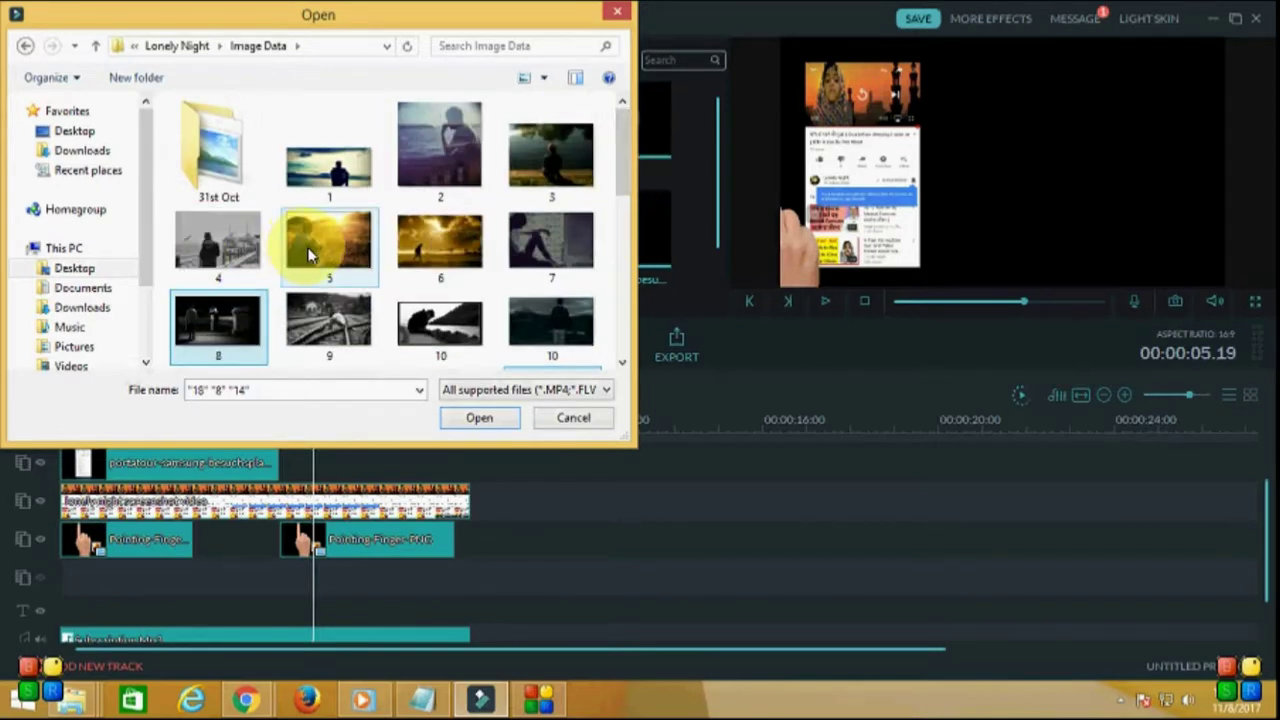
pyautogui.keyDown('ctrl'); pyautogui.click(329, 165); pyautogui.keyUp('ctrl')
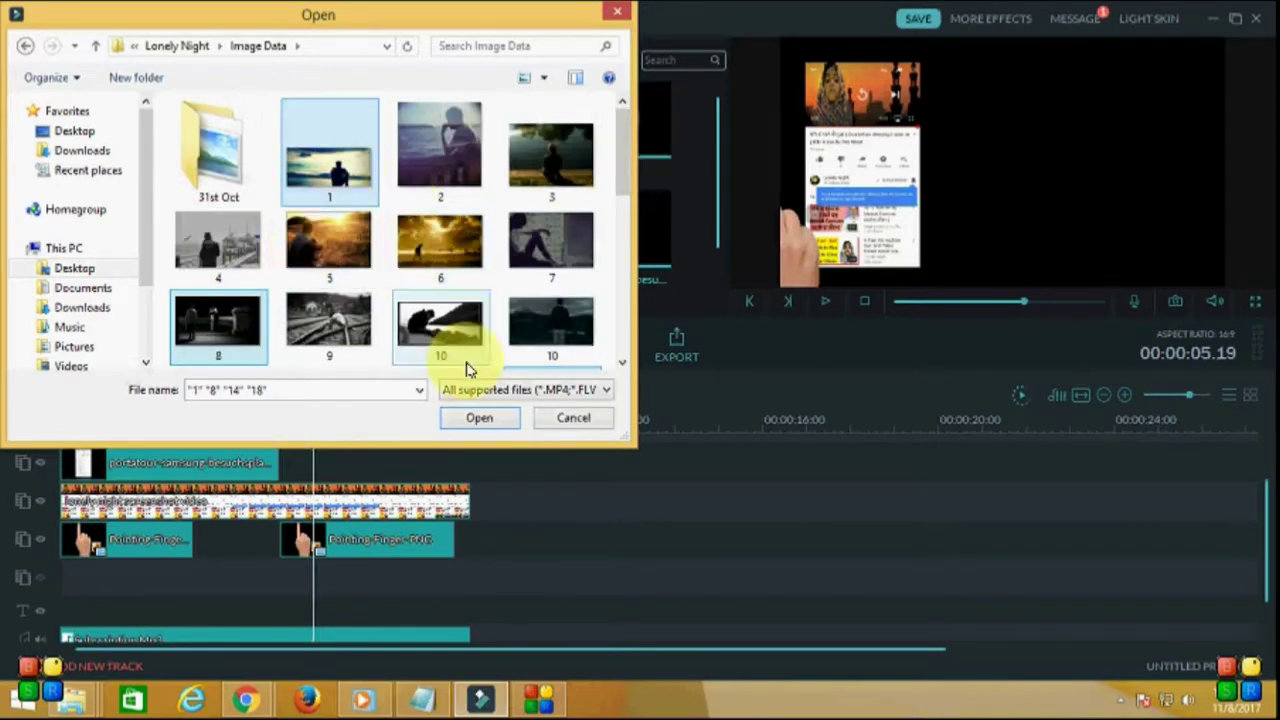
pyautogui.click(479, 418)
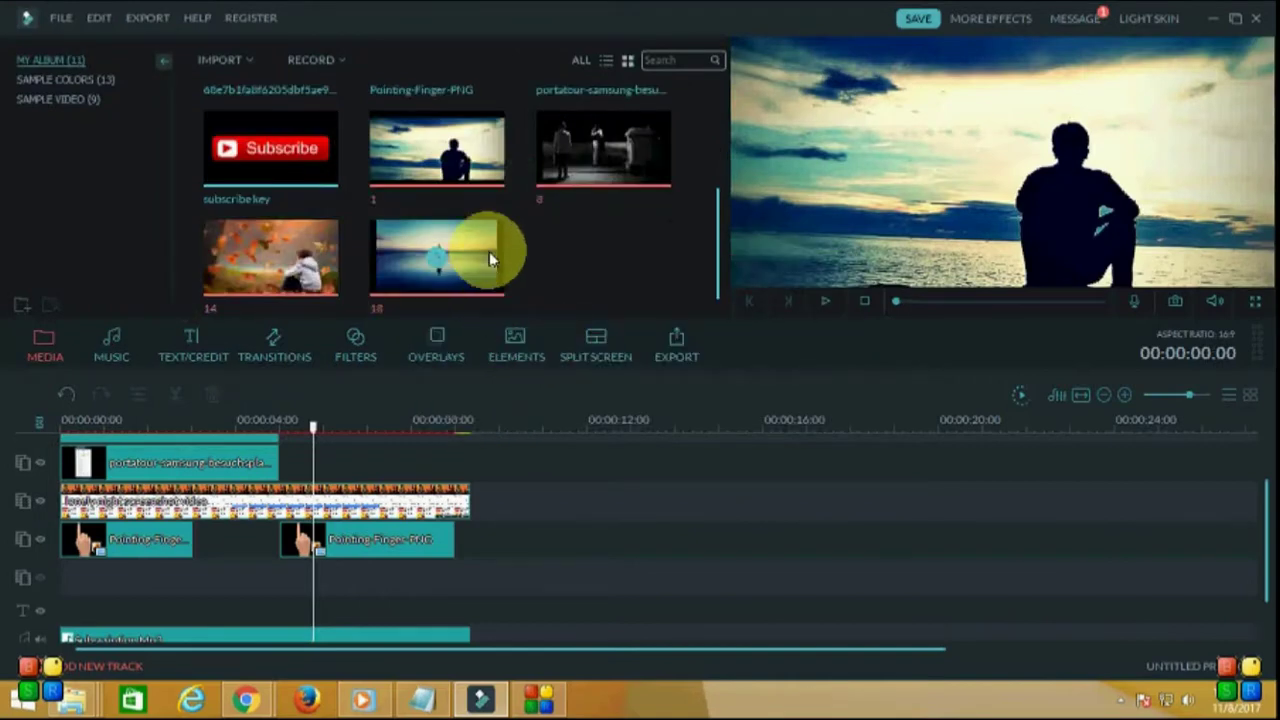
# Step: Place the four imported images after the first background image on the main track and delete images 8, 14 and 18 from it
pyautogui.moveTo(486, 160); pyautogui.dragTo(328, 457)
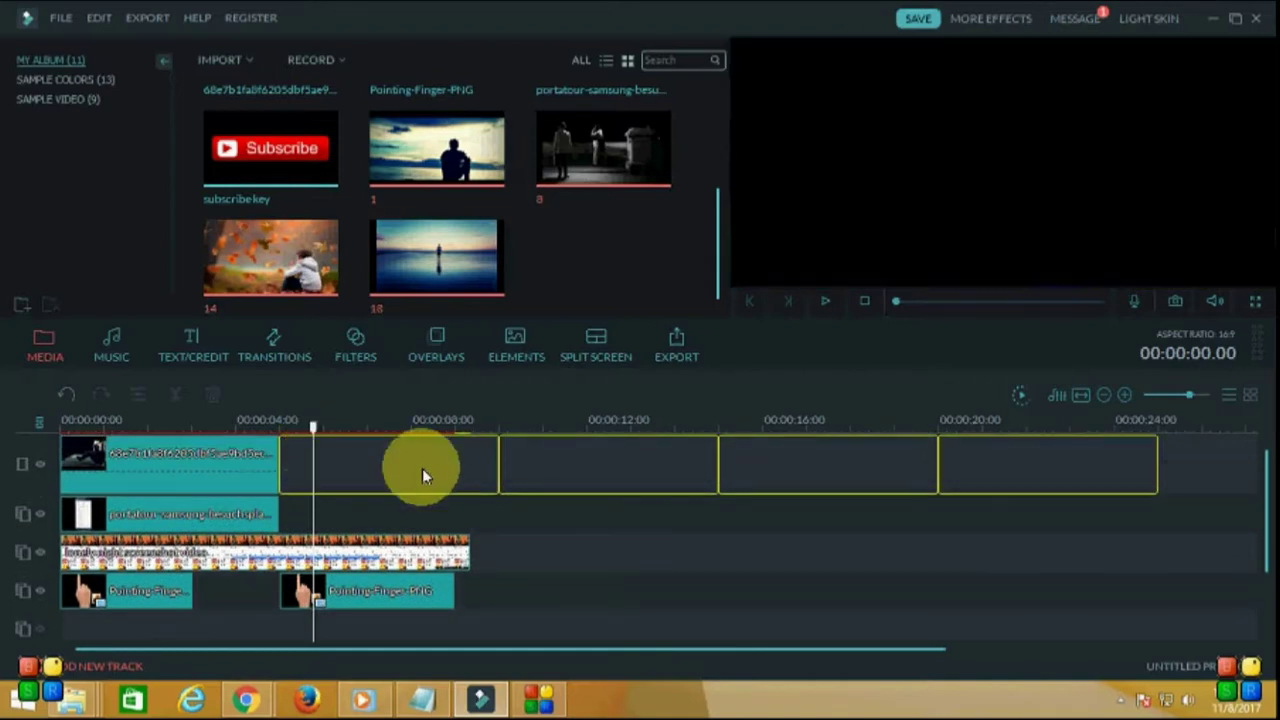
pyautogui.rightClick(614, 470)
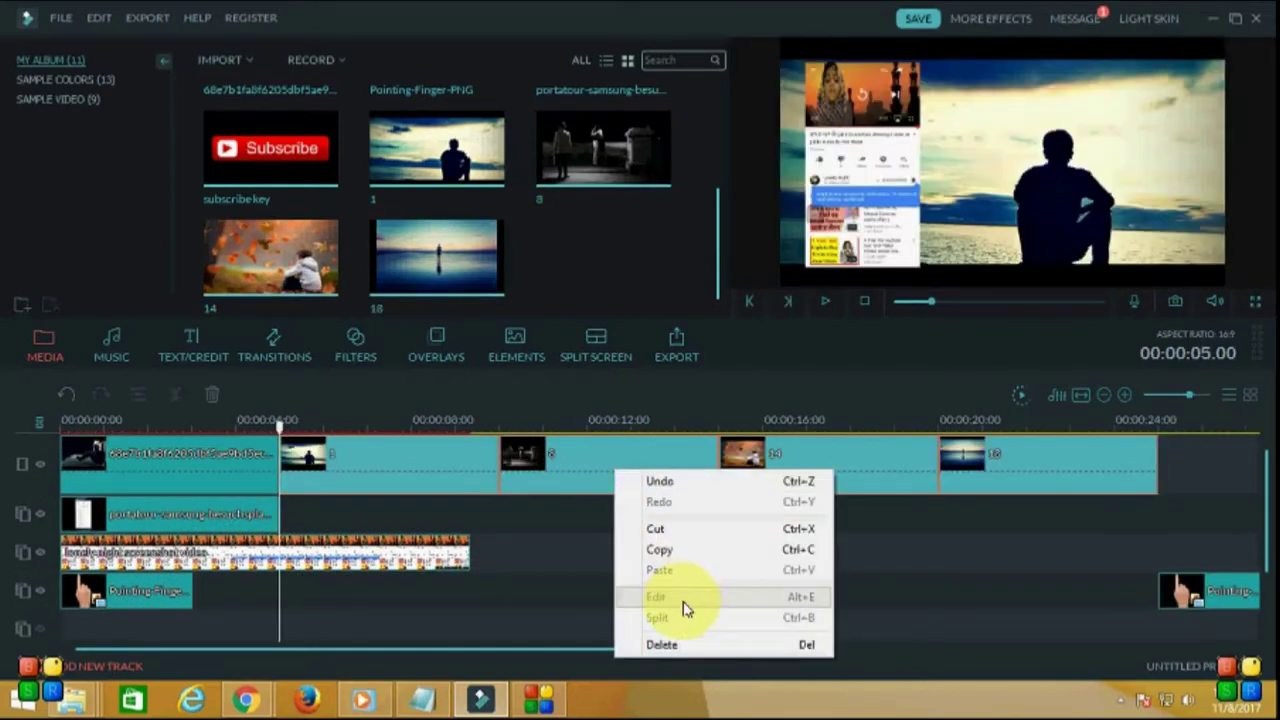
pyautogui.click(528, 449)
pyautogui.rightClick(580, 462)
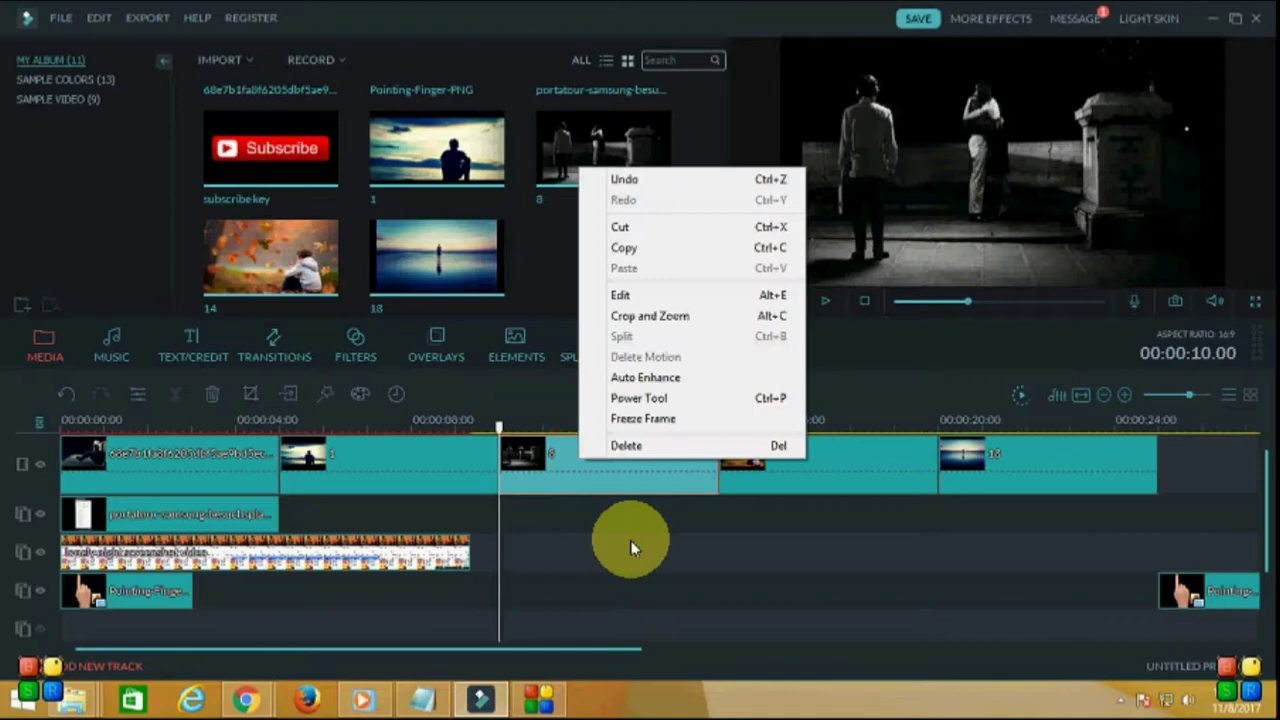
pyautogui.click(643, 449)
pyautogui.rightClick(579, 465)
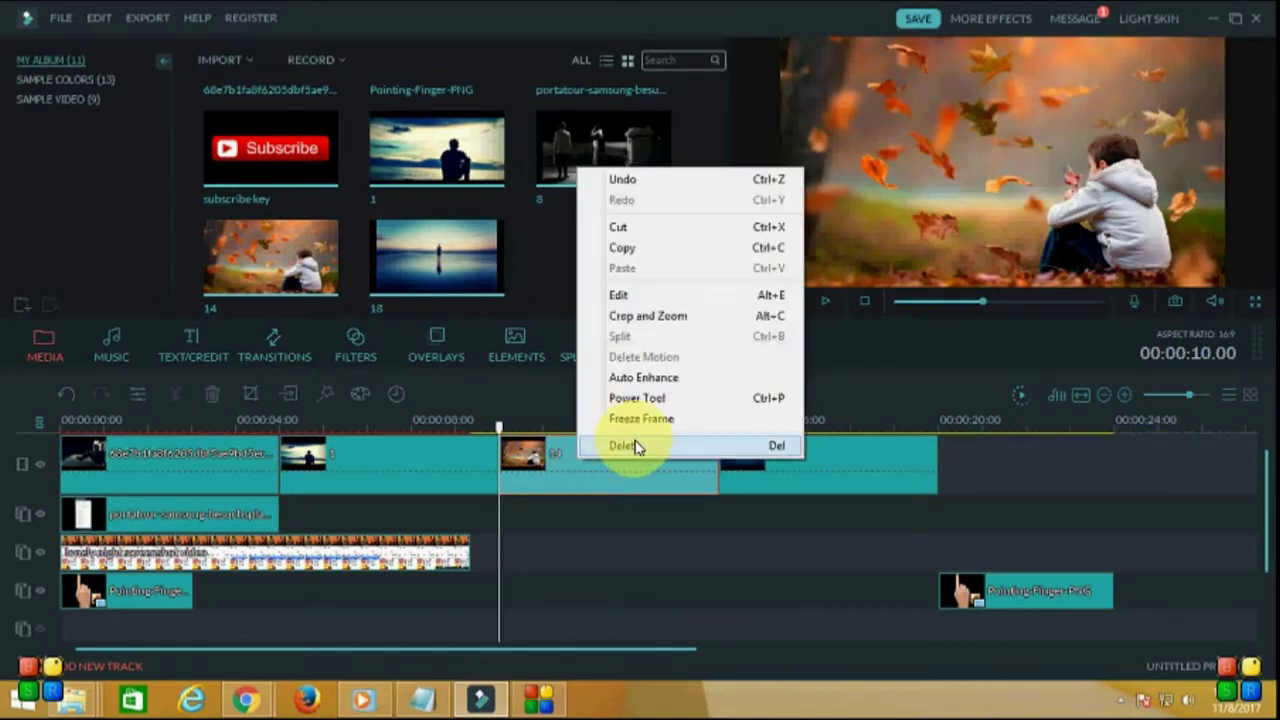
pyautogui.click(630, 446)
pyautogui.rightClick(571, 460)
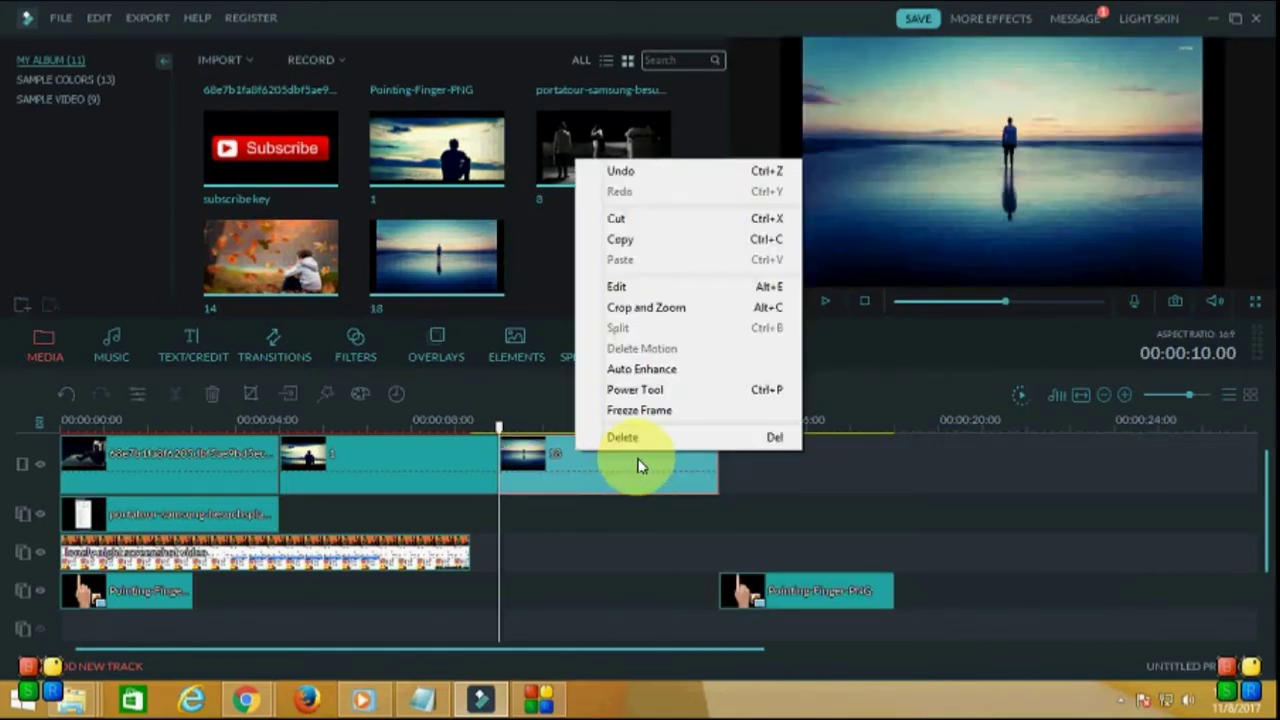
pyautogui.click(638, 470)
# Step: Trim background image 1 to end with the screenshot video at 00:00:09.09 and play the sequence
pyautogui.click(408, 460)
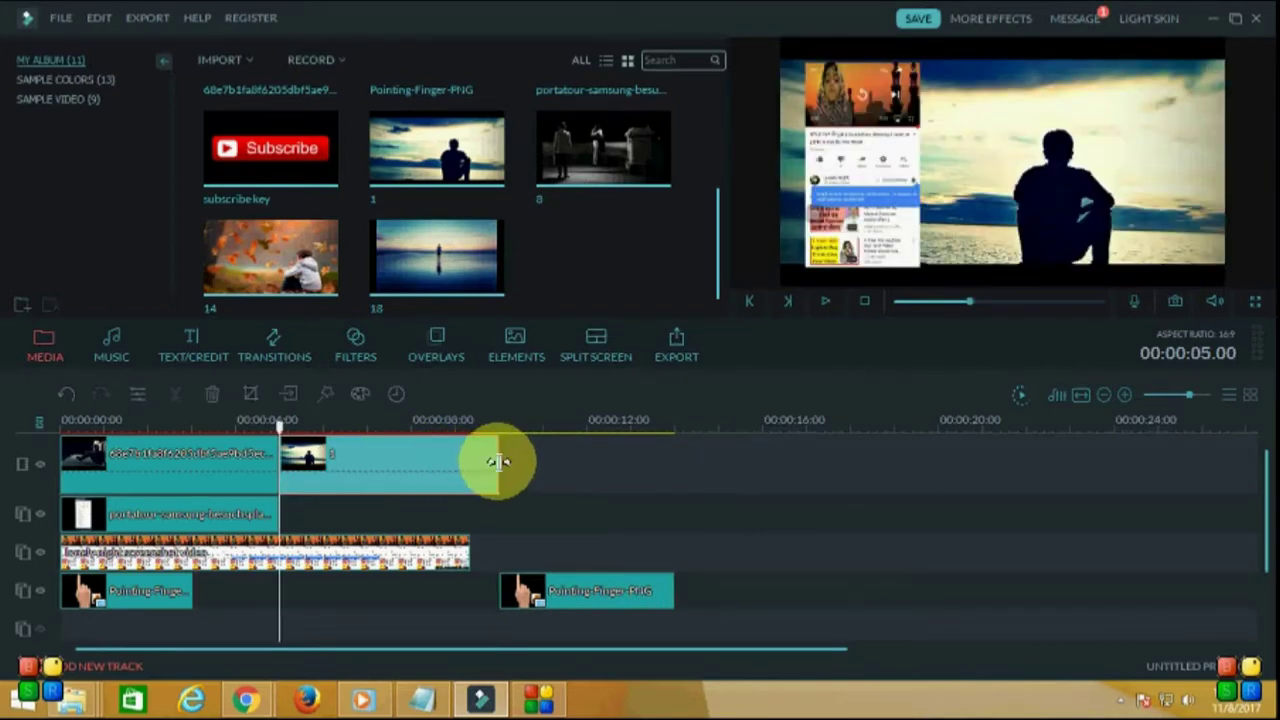
pyautogui.moveTo(497, 461); pyautogui.dragTo(466, 457)
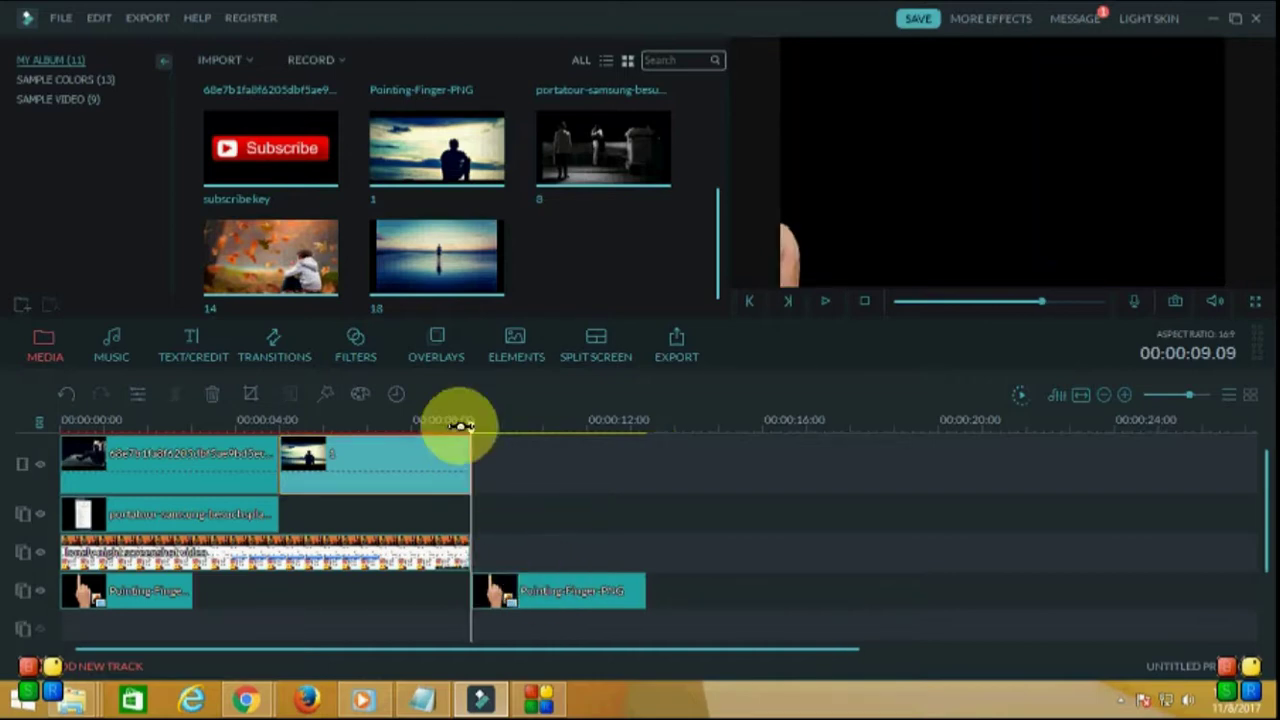
pyautogui.click(343, 442)
pyautogui.press('space')
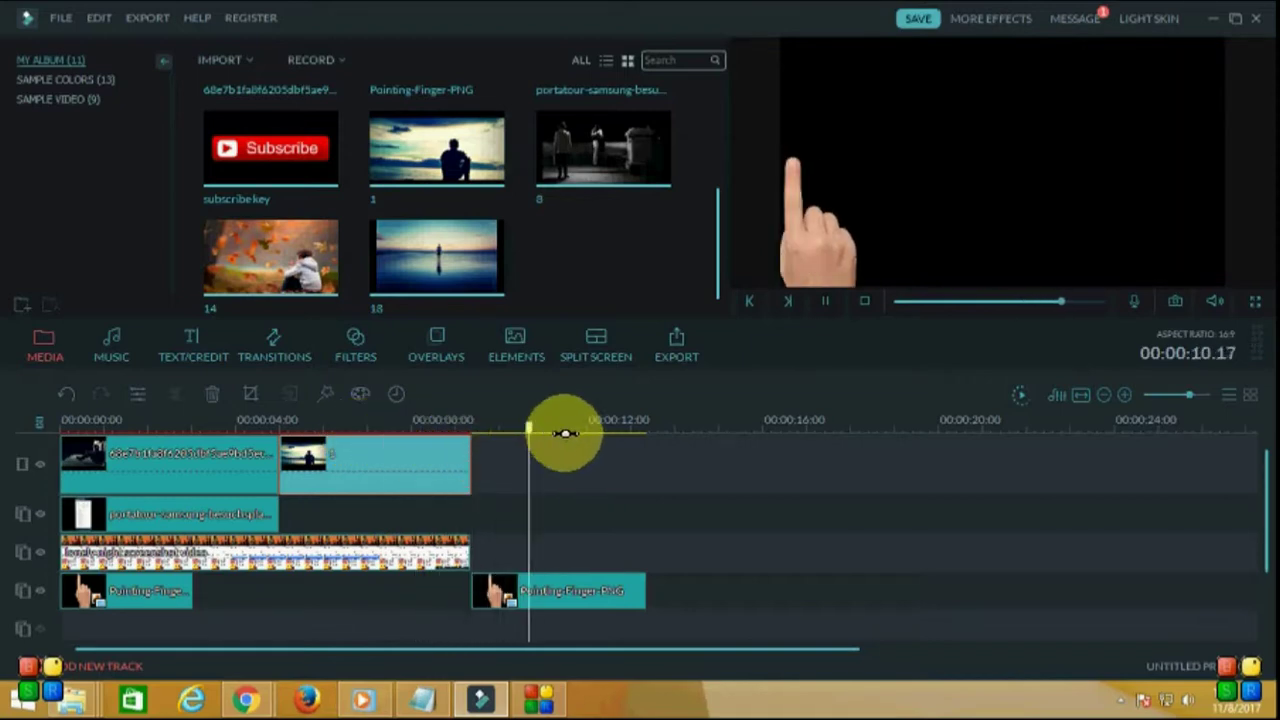
# Step: Move the second pointing finger clip back to start at 00:00:05.09, under image 1, and play the sequence from the start
pyautogui.moveTo(557, 594); pyautogui.dragTo(378, 586)
pyautogui.click(296, 421)
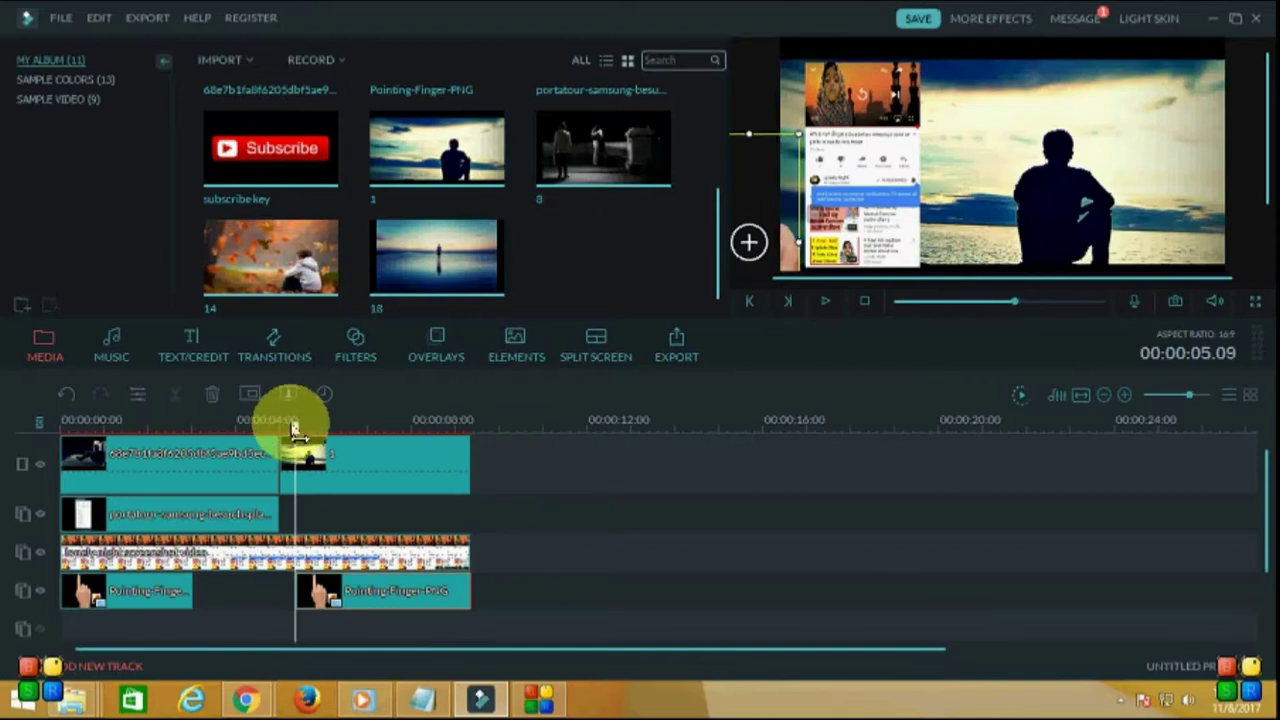
pyautogui.moveTo(295, 430); pyautogui.dragTo(14, 423)
pyautogui.press('space')
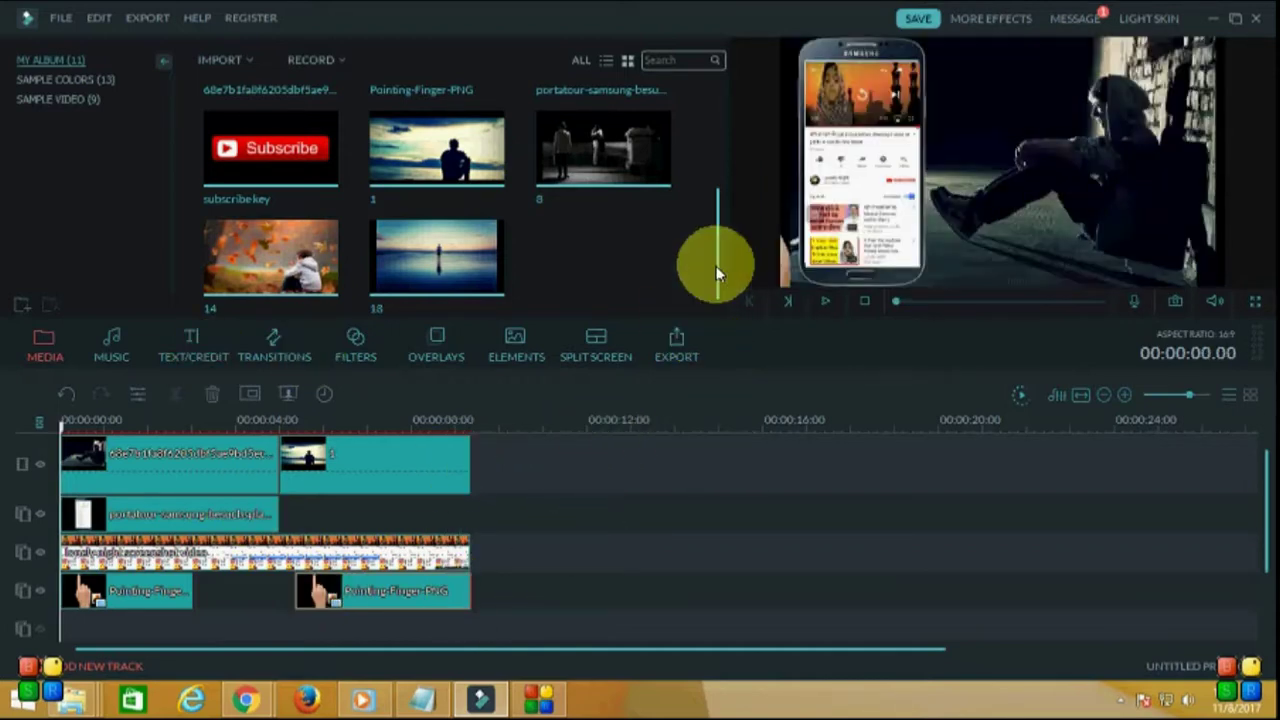
pyautogui.moveTo(717, 266); pyautogui.dragTo(727, 192)
pyautogui.press('space')
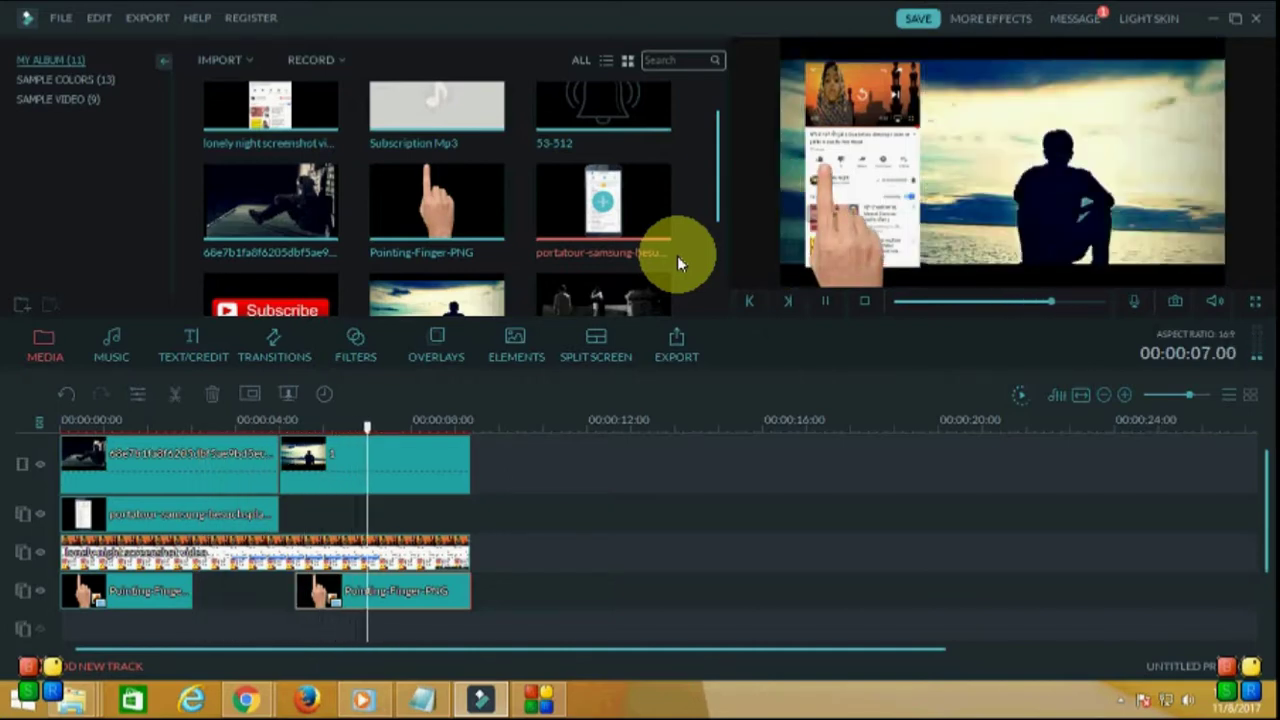
pyautogui.press('space')
# Step: Extend the phone image clip to end at 00:00:09.09 and play the sequence from the start to check it
pyautogui.click(243, 514)
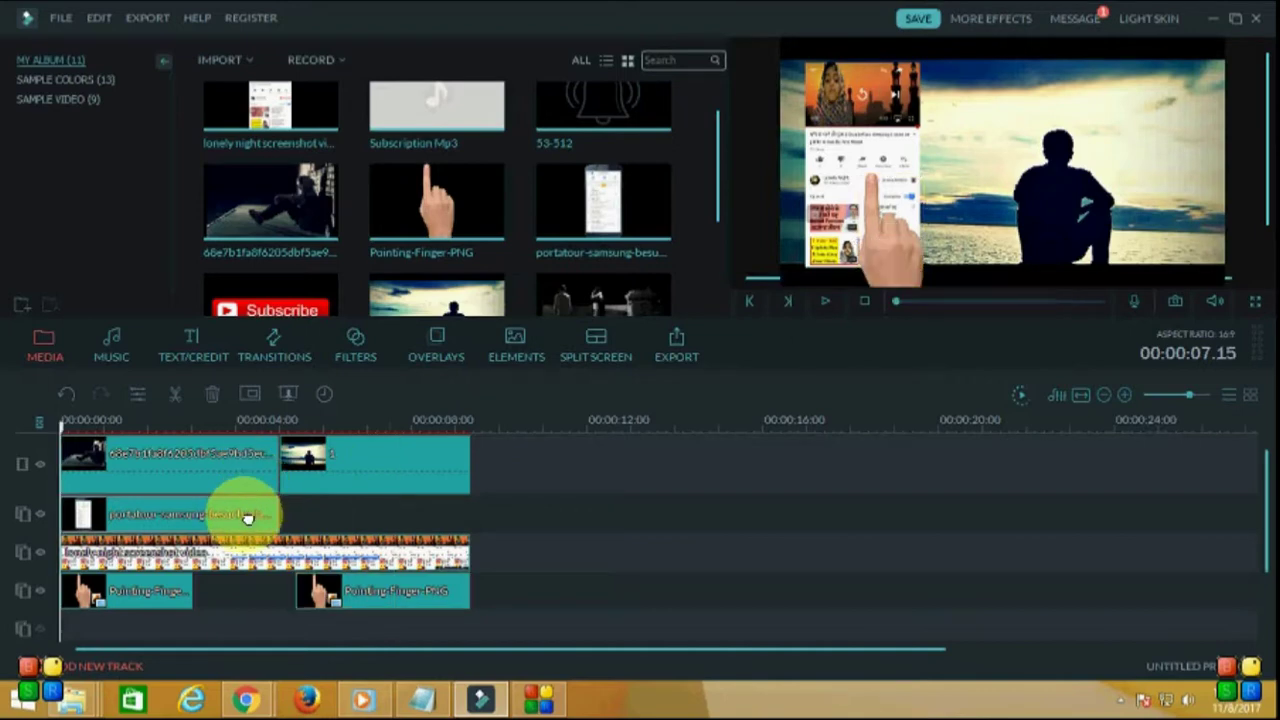
pyautogui.moveTo(275, 513); pyautogui.dragTo(467, 521)
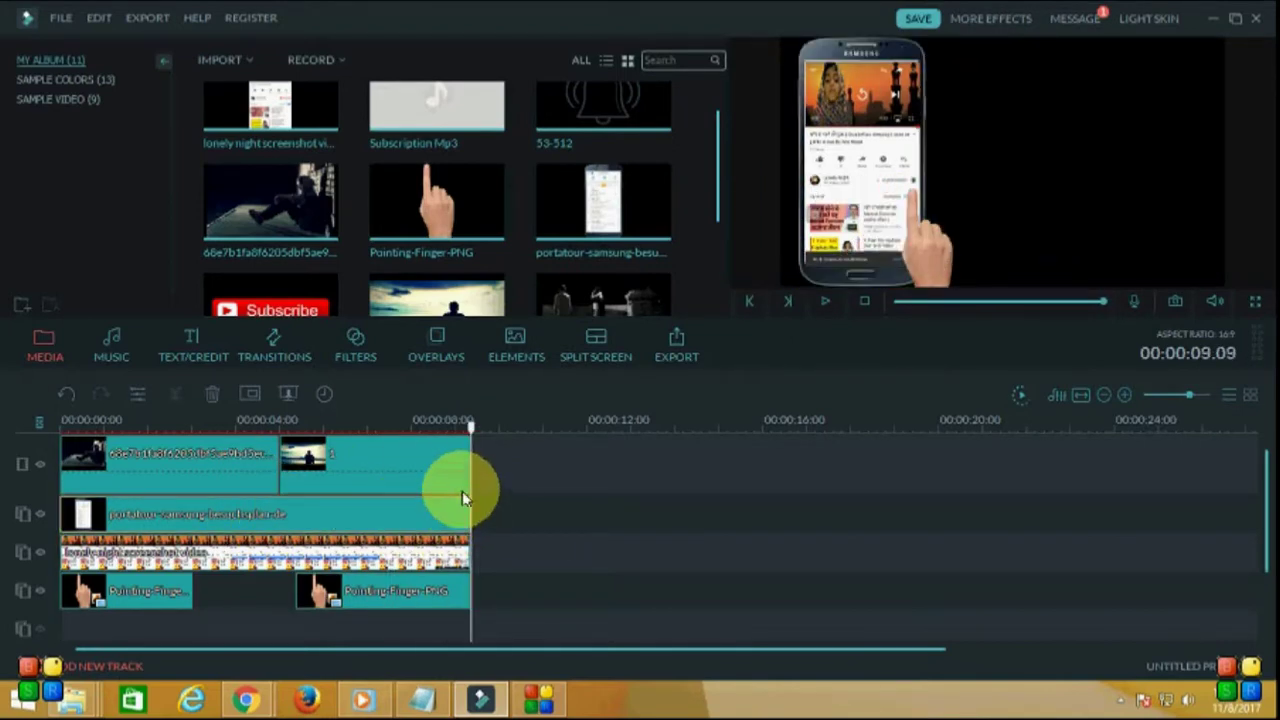
pyautogui.moveTo(471, 423); pyautogui.dragTo(14, 425)
pyautogui.press('space')
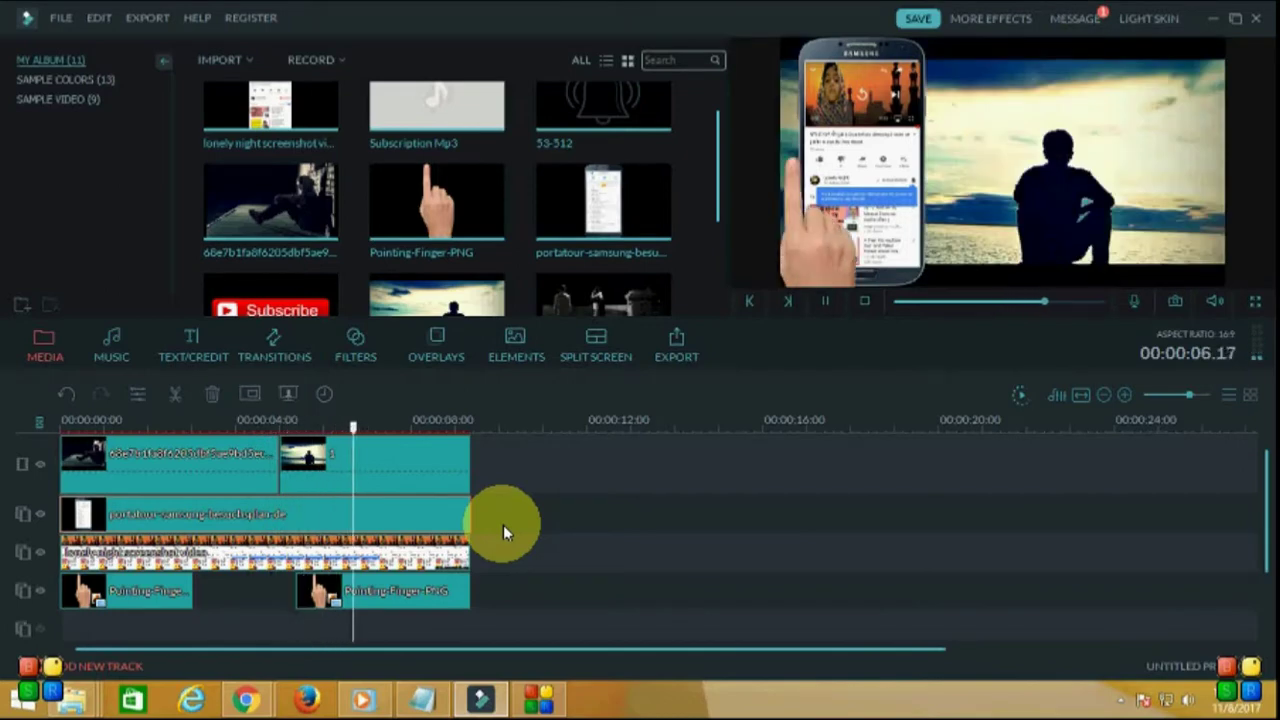
pyautogui.press('space')
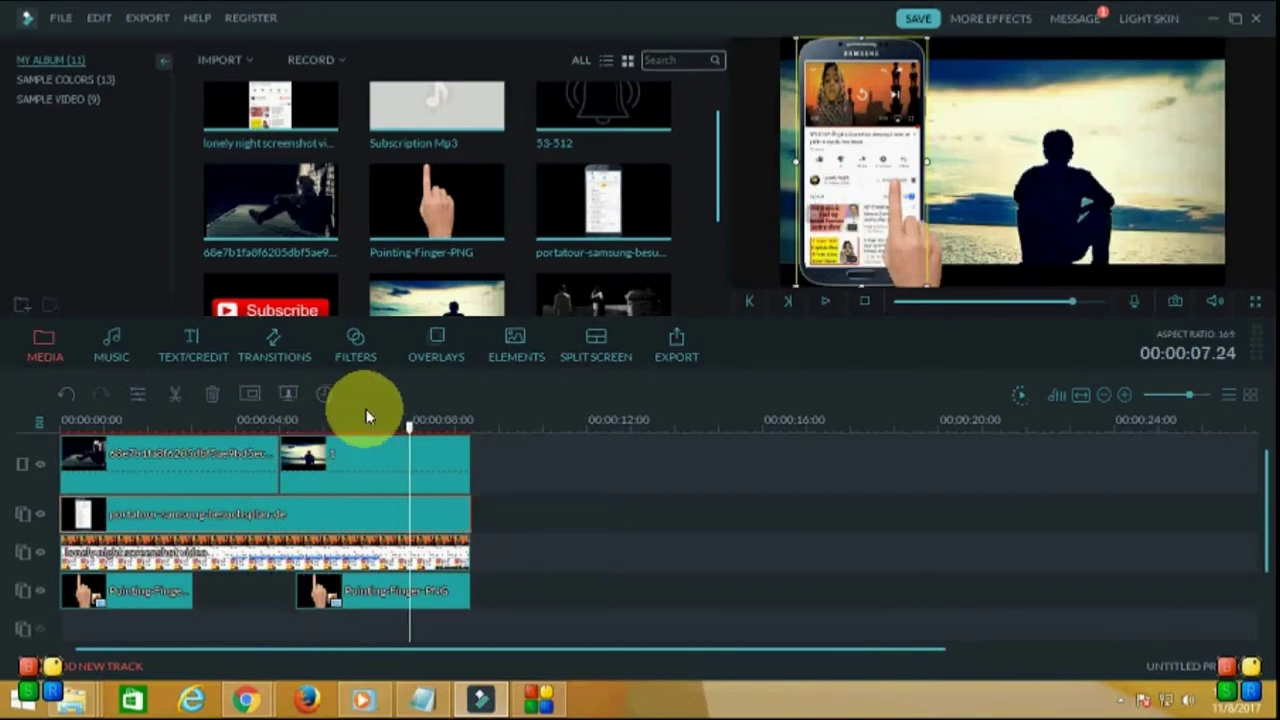
pyautogui.moveTo(412, 427); pyautogui.dragTo(14, 424)
pyautogui.press('space')
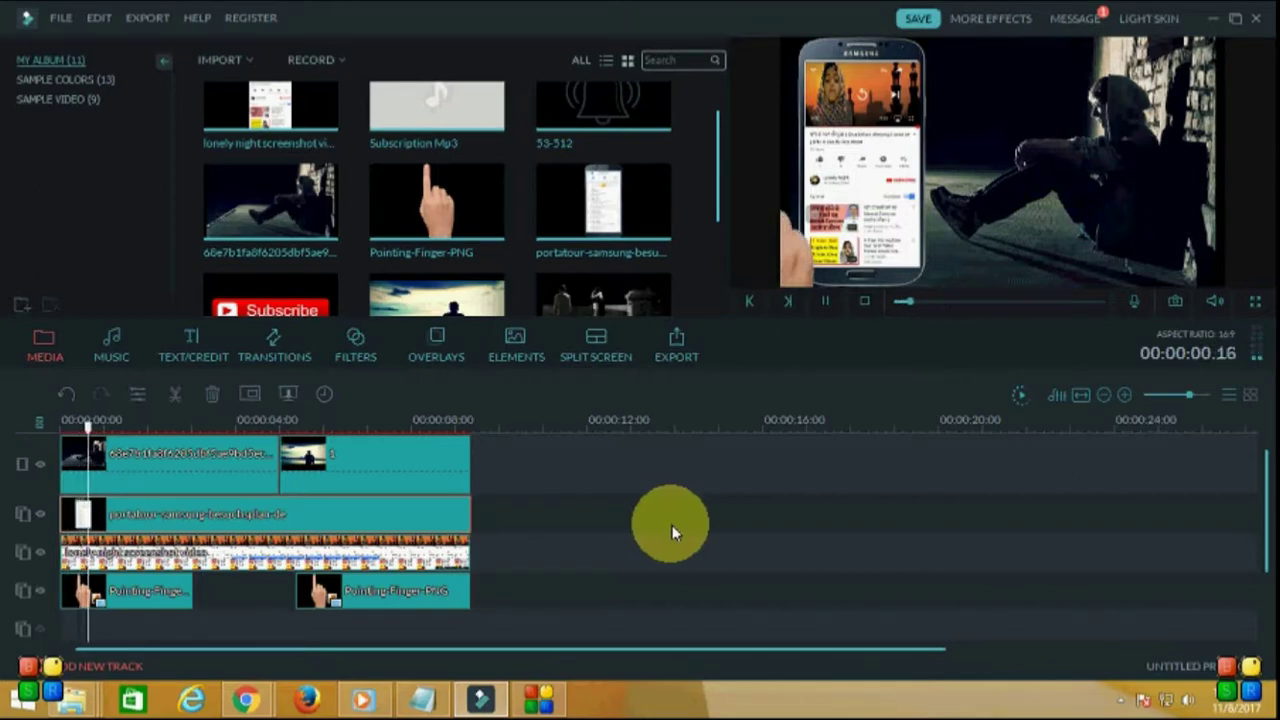
pyautogui.press('space')
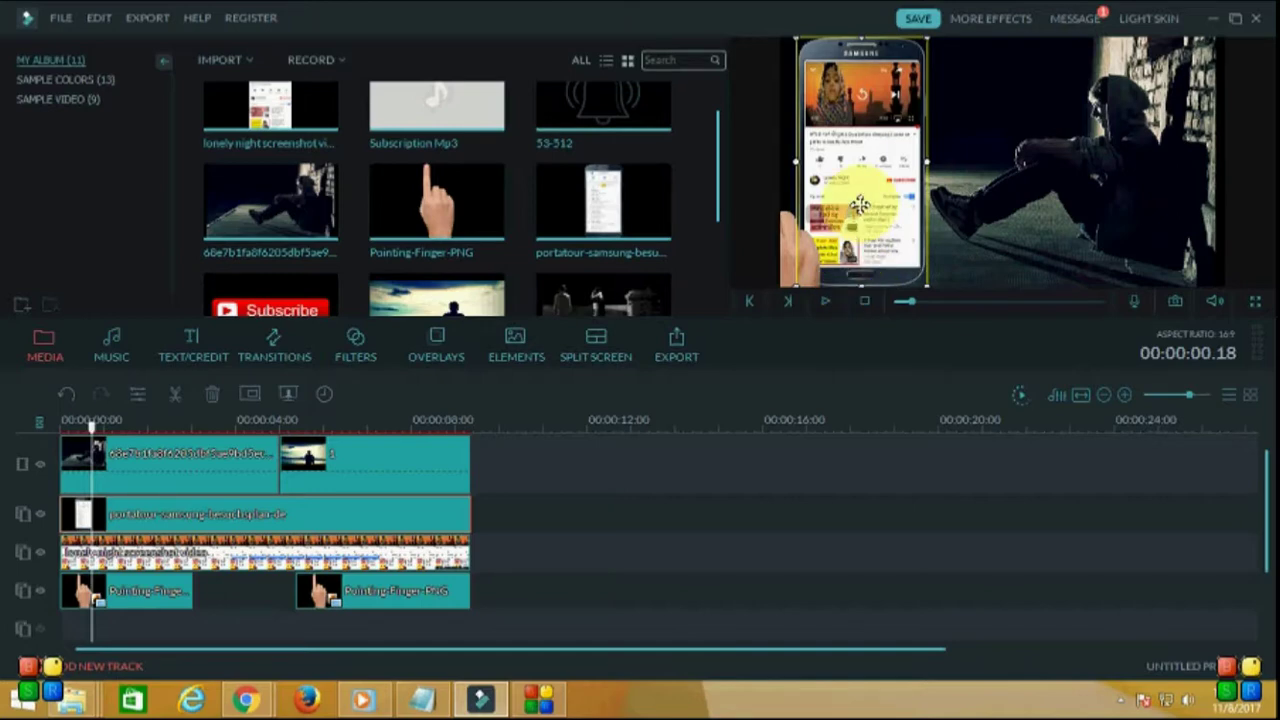
# Step: Shrink the screenshot video slightly to fit inside the phone's screen at 00:00:02.10 and resume playback to check the fit
pyautogui.click(200, 556)
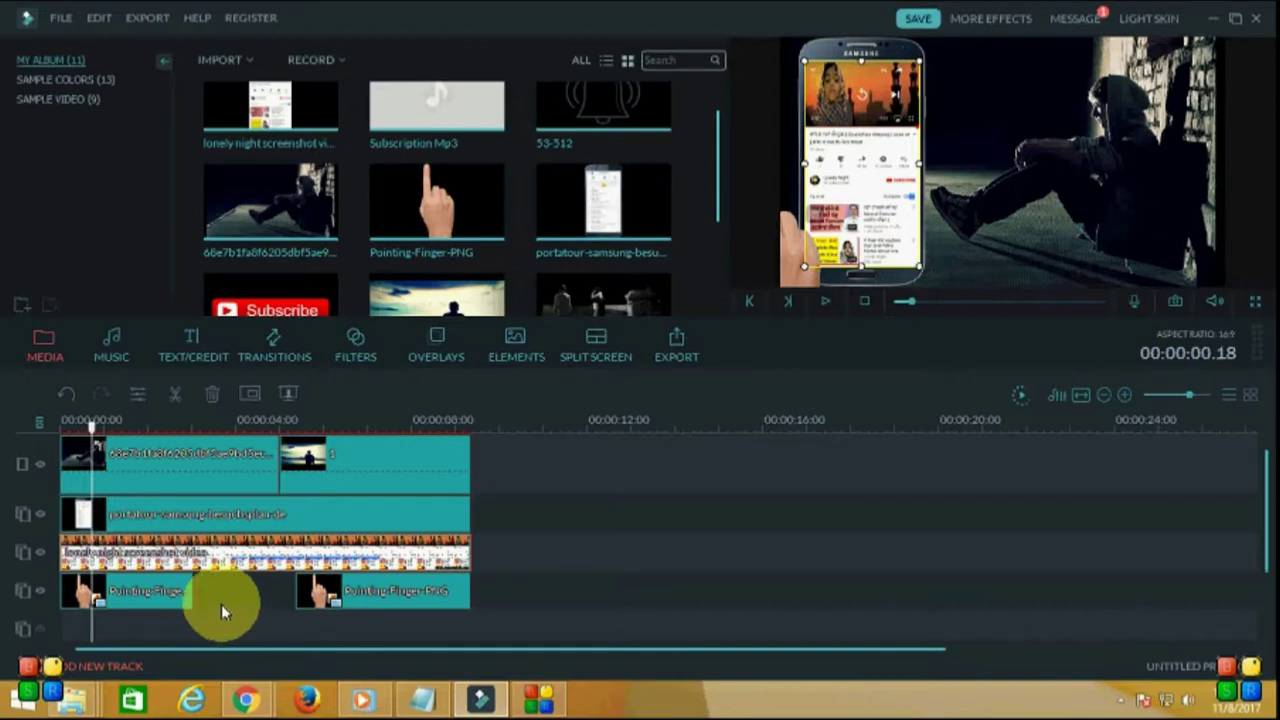
pyautogui.press('space')
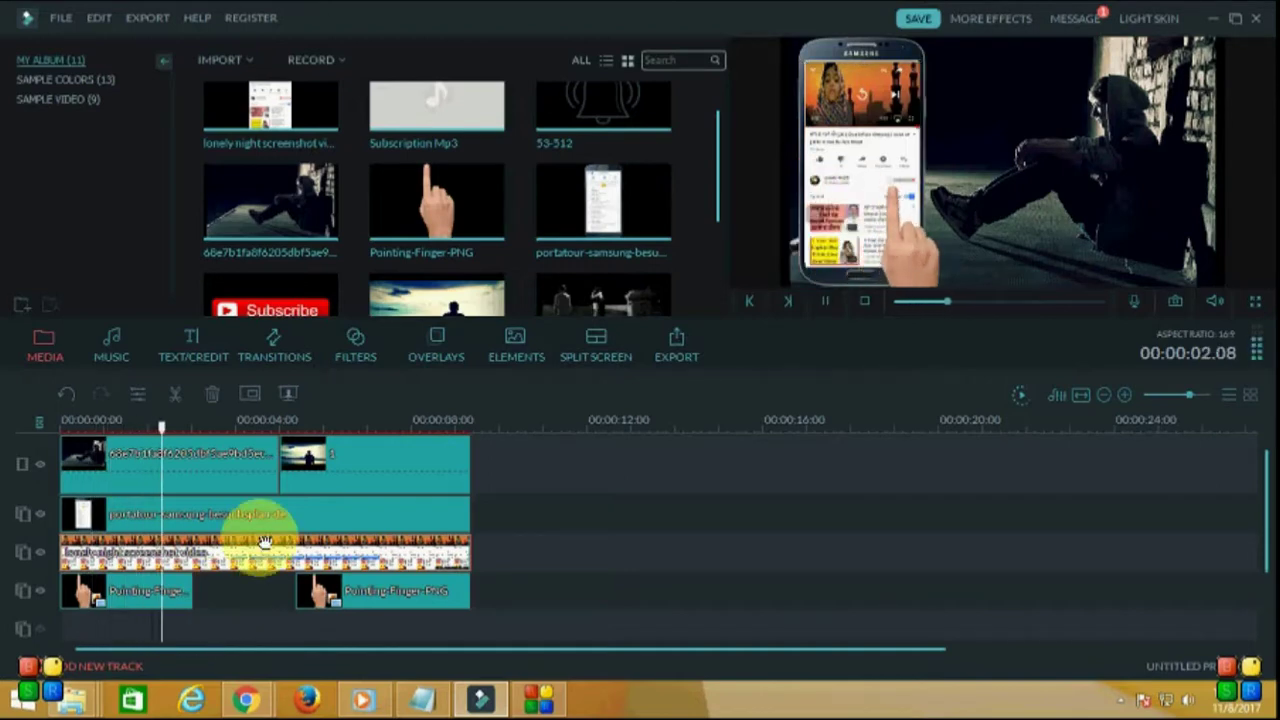
pyautogui.press('space')
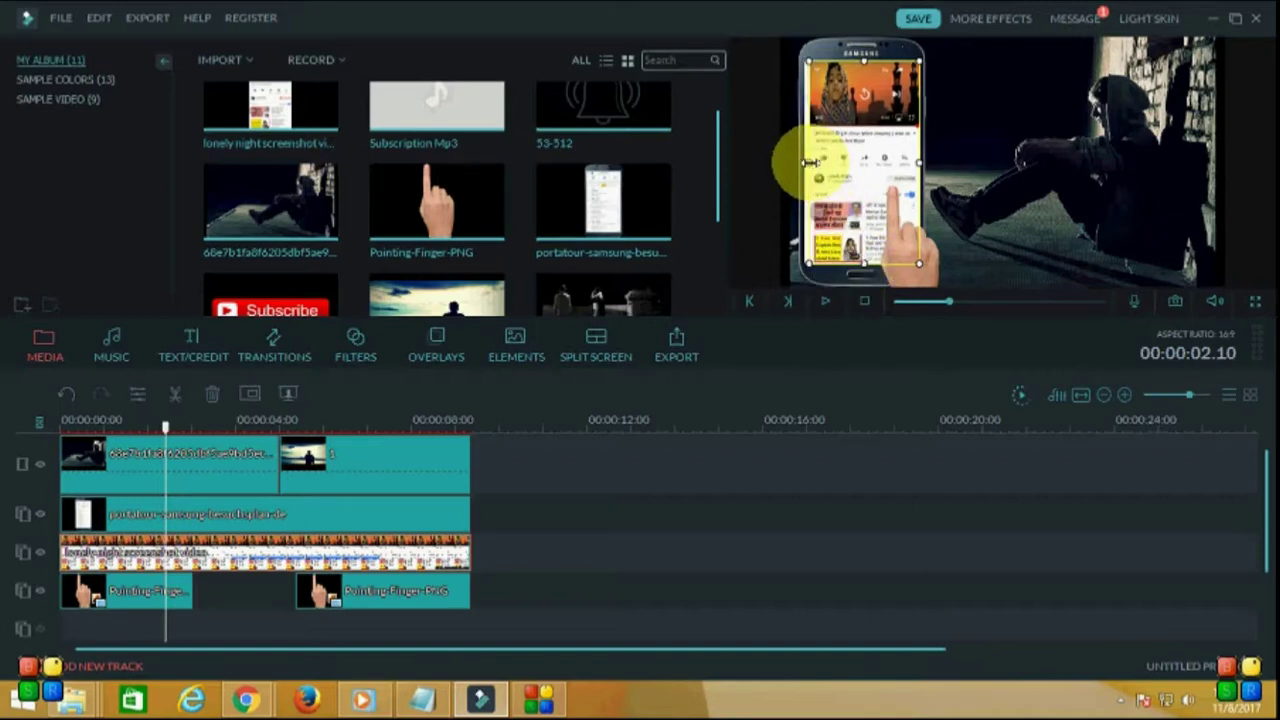
pyautogui.click(823, 299)
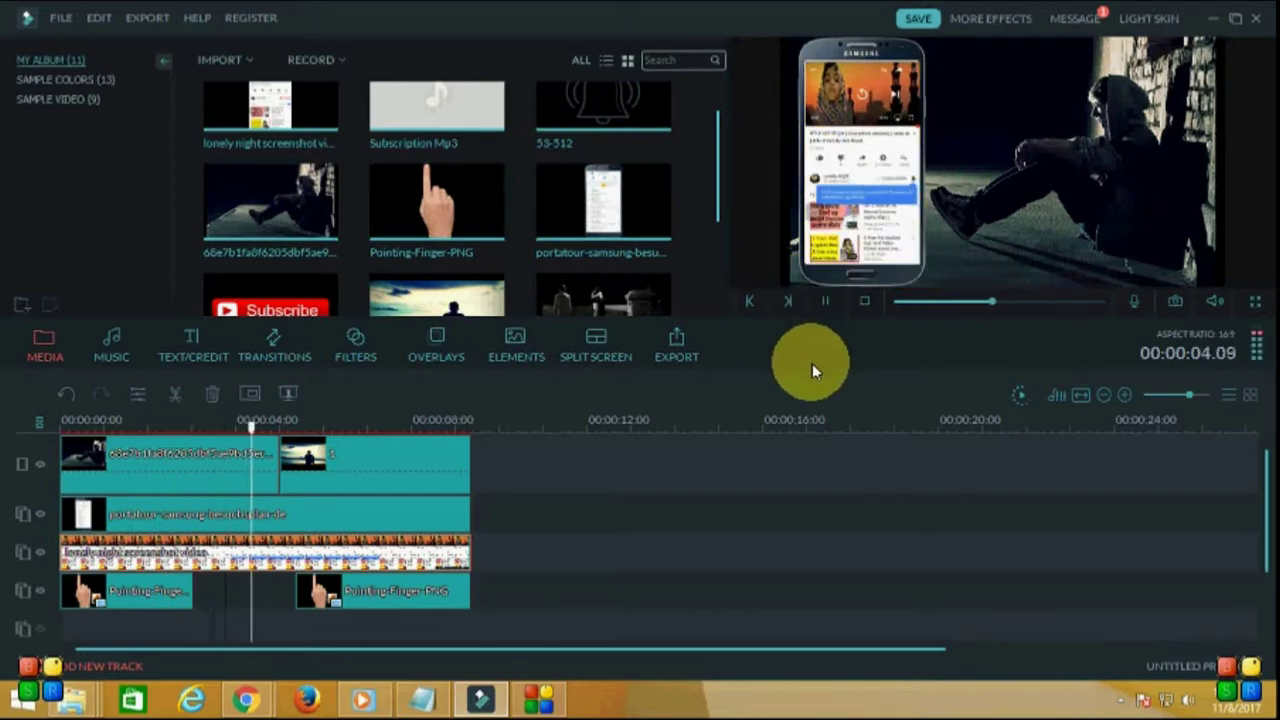
# Step: Adjust the screenshot video's placement within the phone's screen at 00:00:05.11 and play the sequence from the start to check it
pyautogui.click(866, 170)
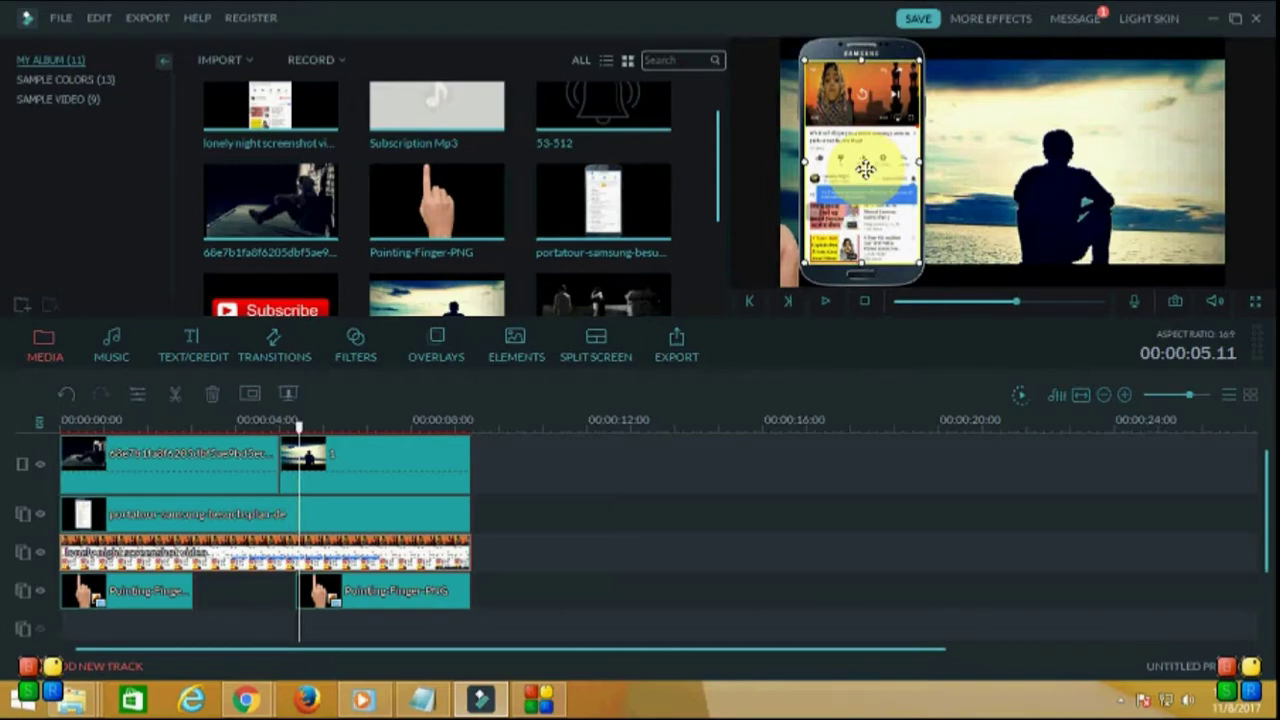
pyautogui.moveTo(866, 163); pyautogui.dragTo(866, 170)
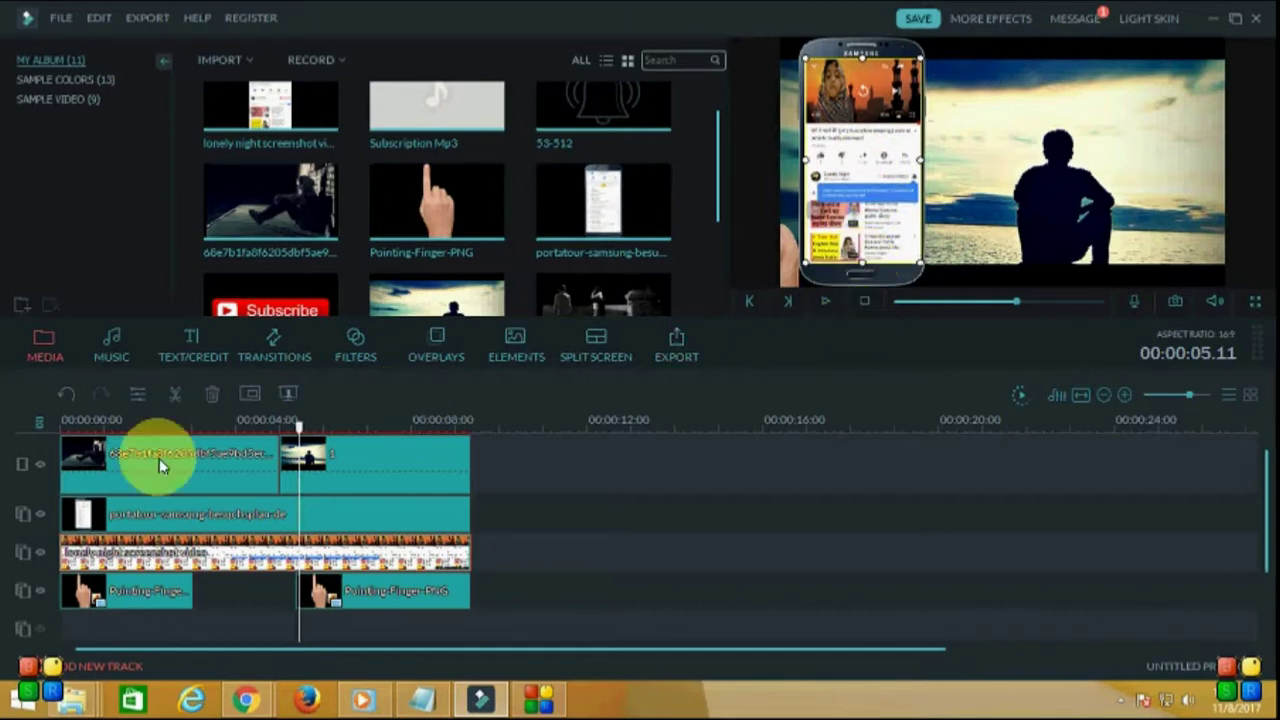
pyautogui.press('space')
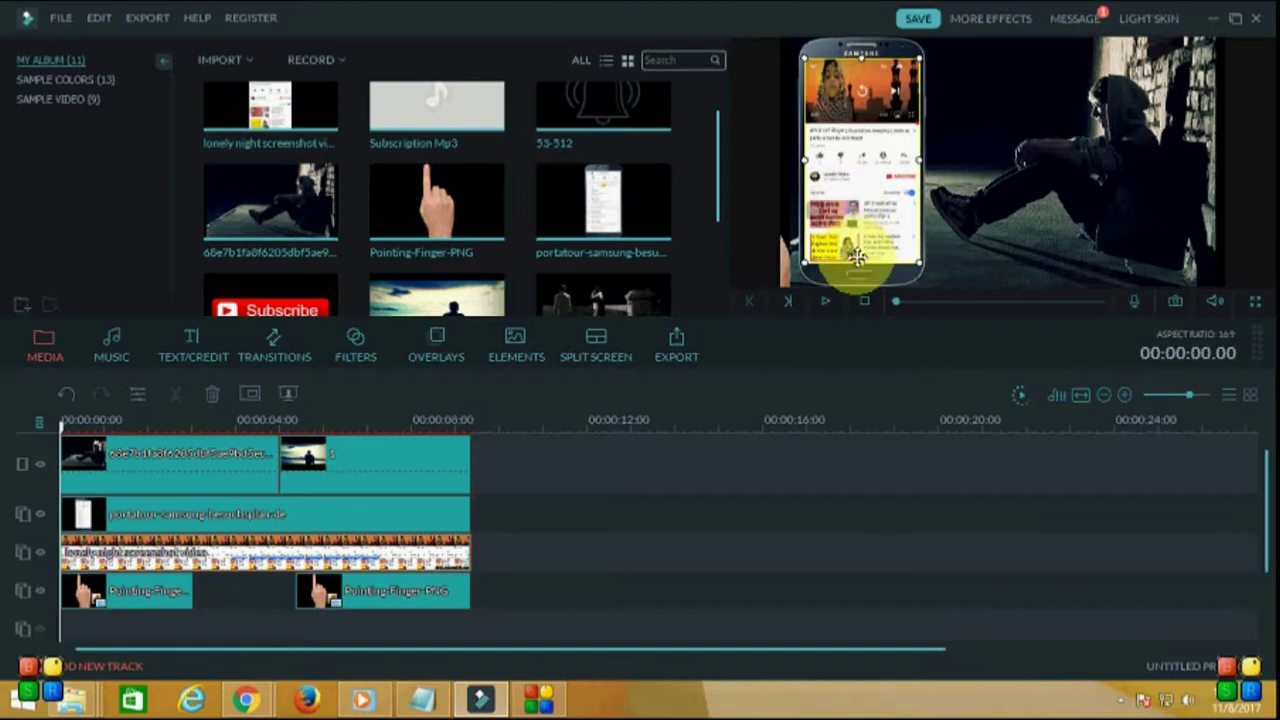
pyautogui.press('space')
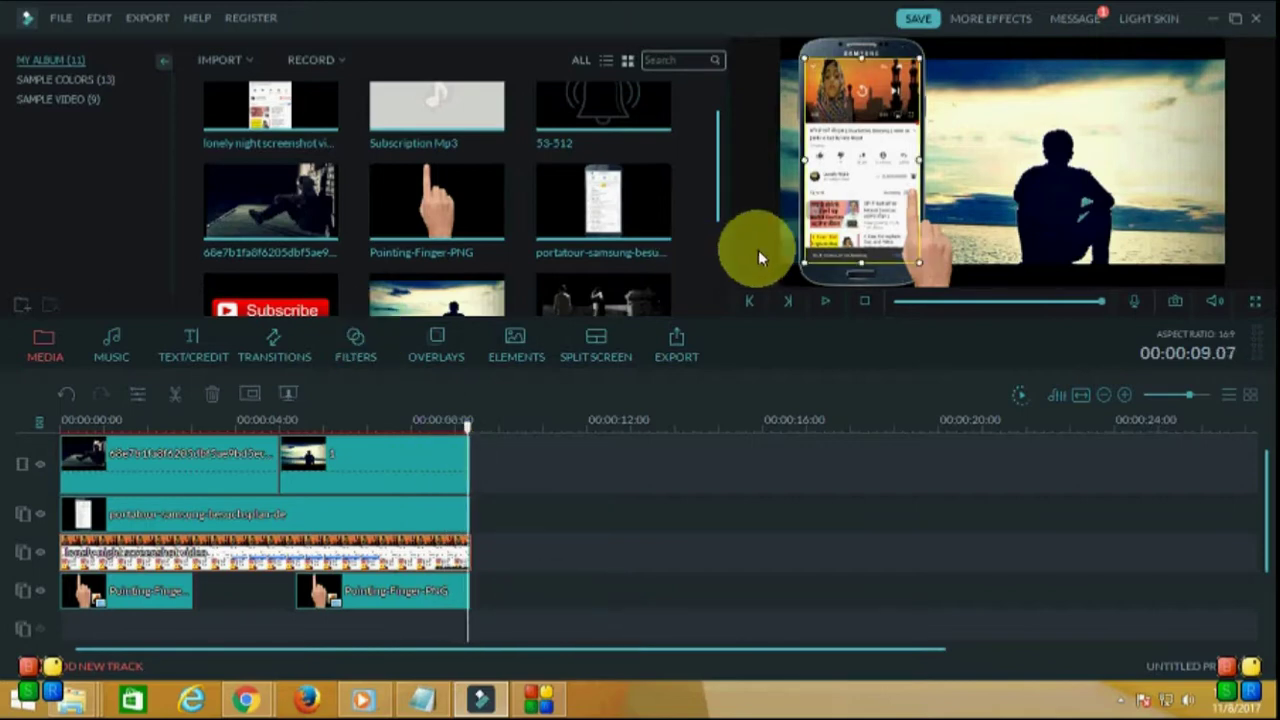
# Step: Review the photo adjustment settings of the background image 1 clip on the timeline
pyautogui.moveTo(718, 196)
pyautogui.mouseDown()
pyautogui.moveTo(700, 277)
pyautogui.moveTo(711, 214)
pyautogui.mouseUp()
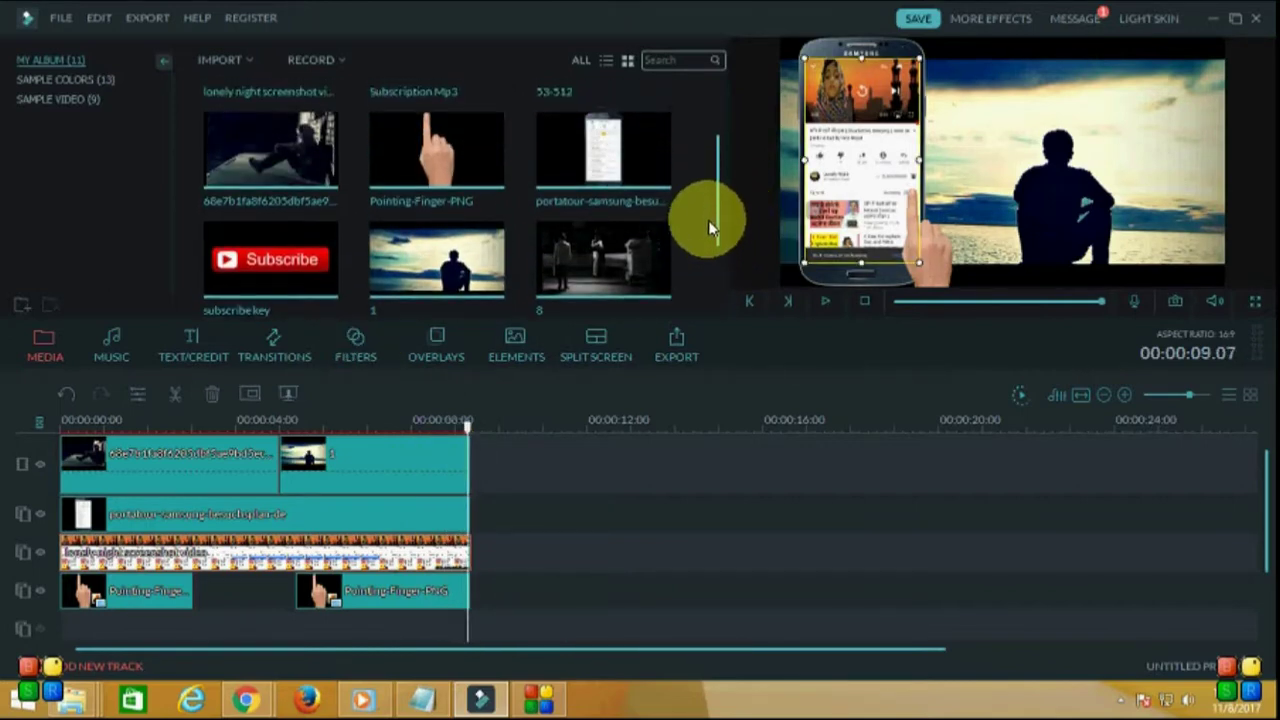
pyautogui.moveTo(391, 463)
pyautogui.mouseDown()
pyautogui.moveTo(471, 449)
pyautogui.moveTo(545, 461)
pyautogui.moveTo(345, 460)
pyautogui.moveTo(385, 463)
pyautogui.mouseUp()
pyautogui.doubleClick(411, 458)
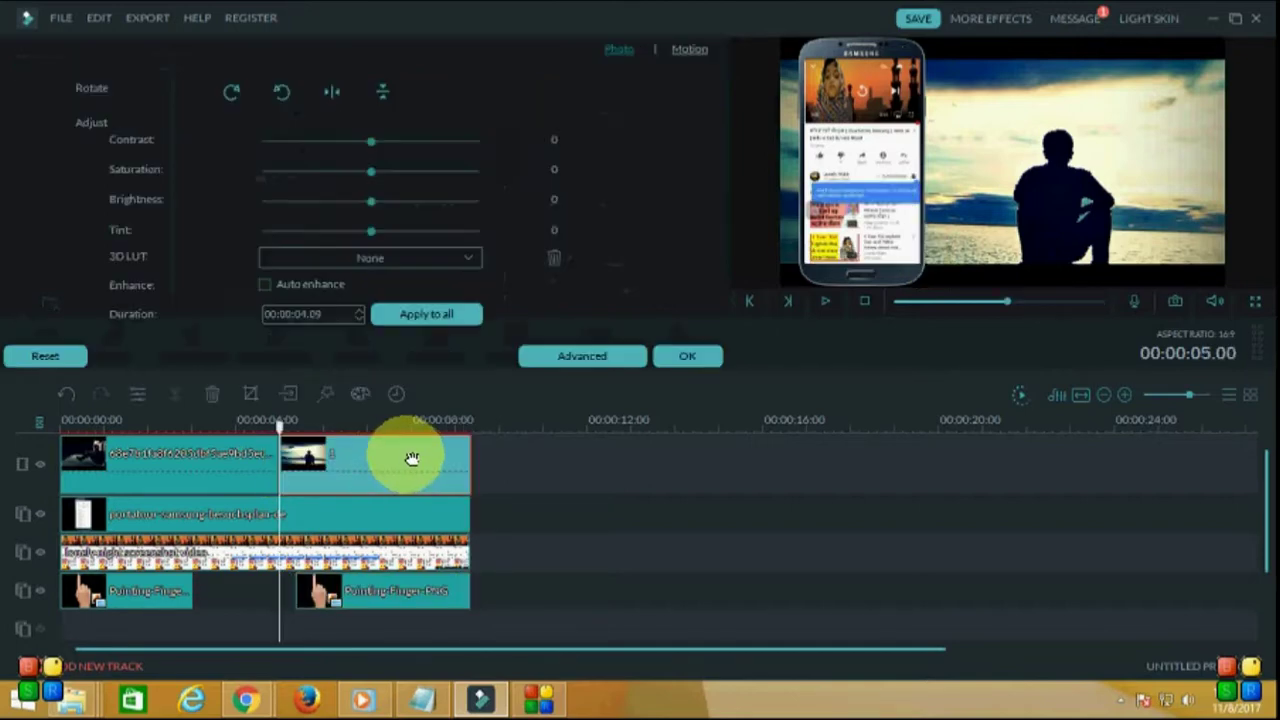
pyautogui.click(681, 356)
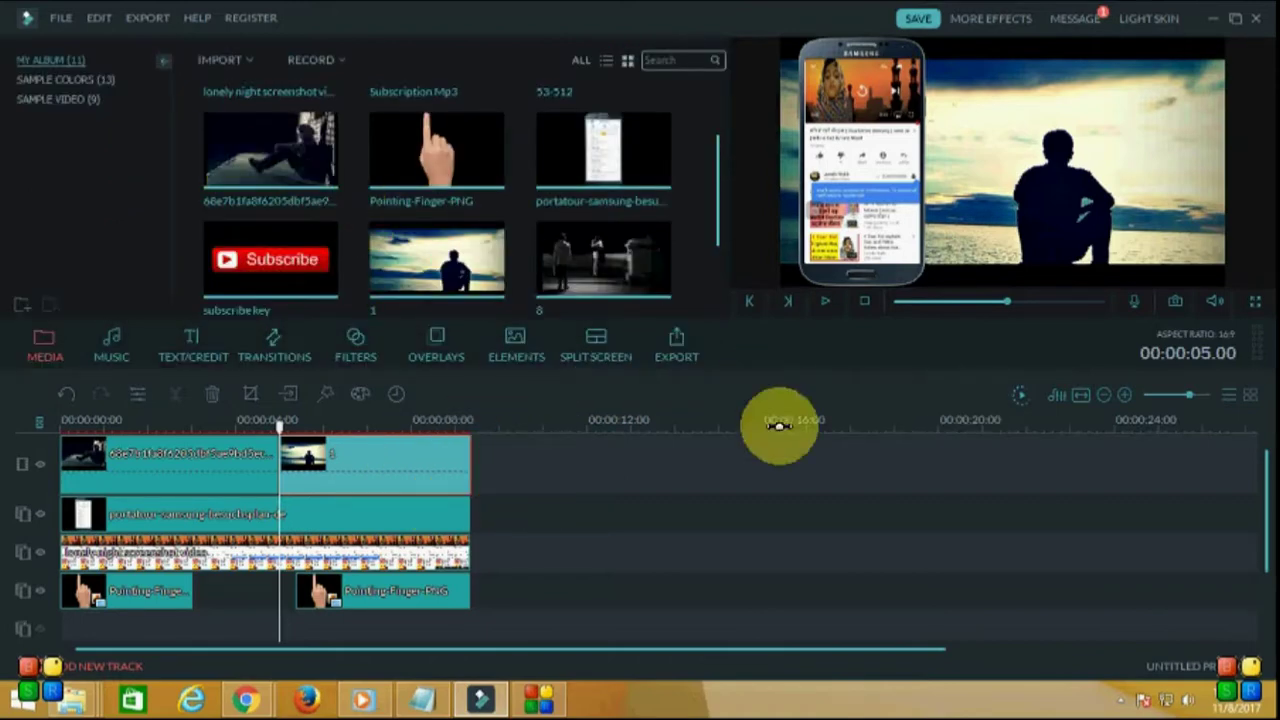
# Step: Export the project as a video for the iPhone device preset with the name My Video
pyautogui.click(677, 353)
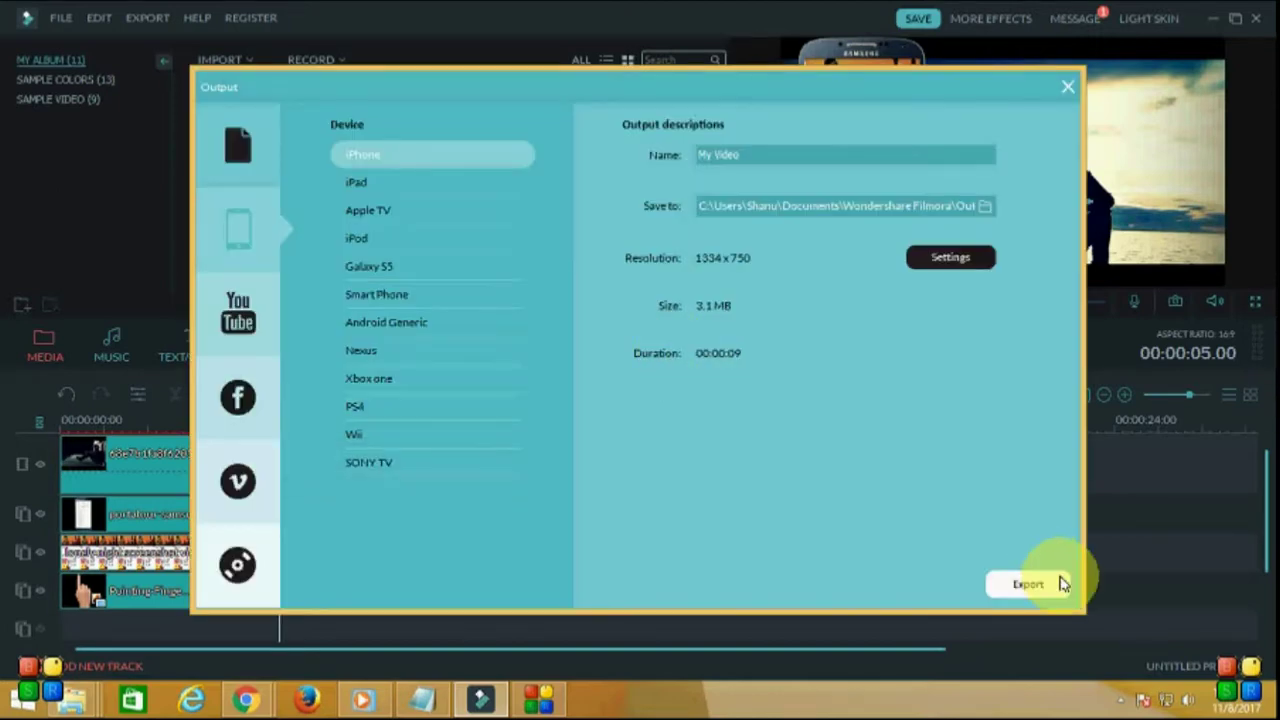
pyautogui.click(1027, 588)
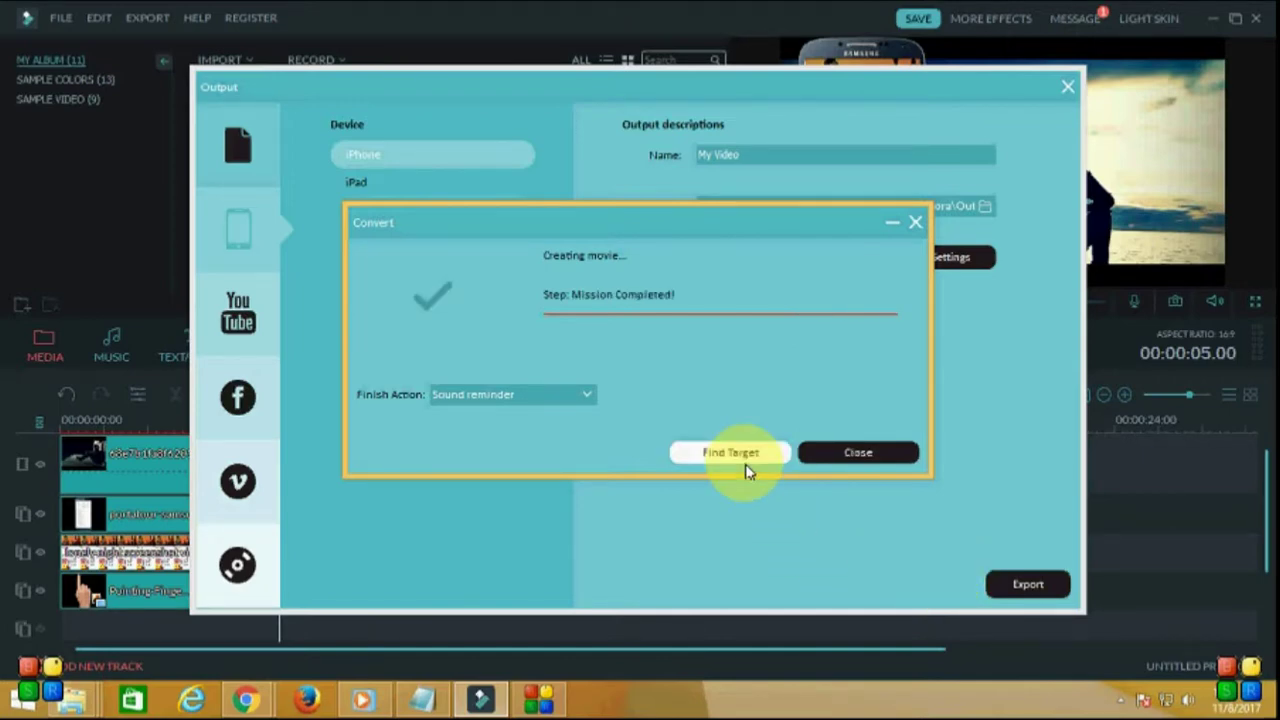
# Step: Locate the exported video in the Output folder and play it in VLC media player
pyautogui.click(745, 462)
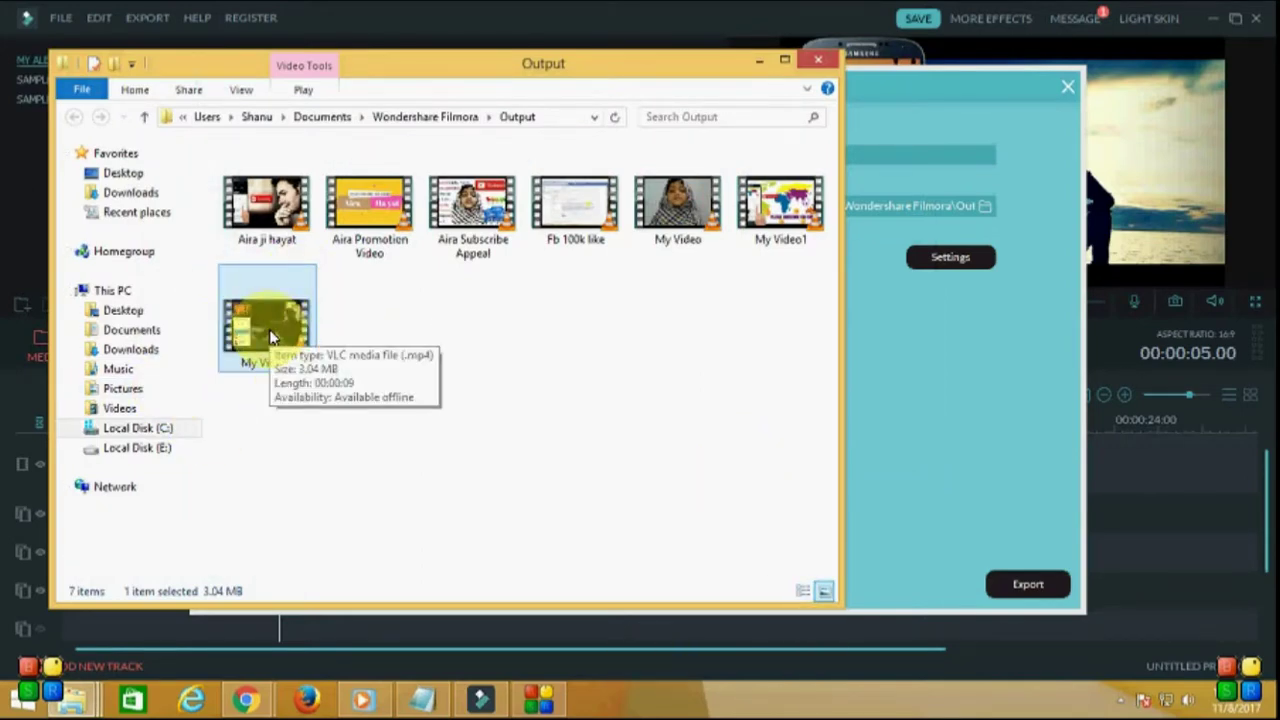
pyautogui.doubleClick(270, 333)
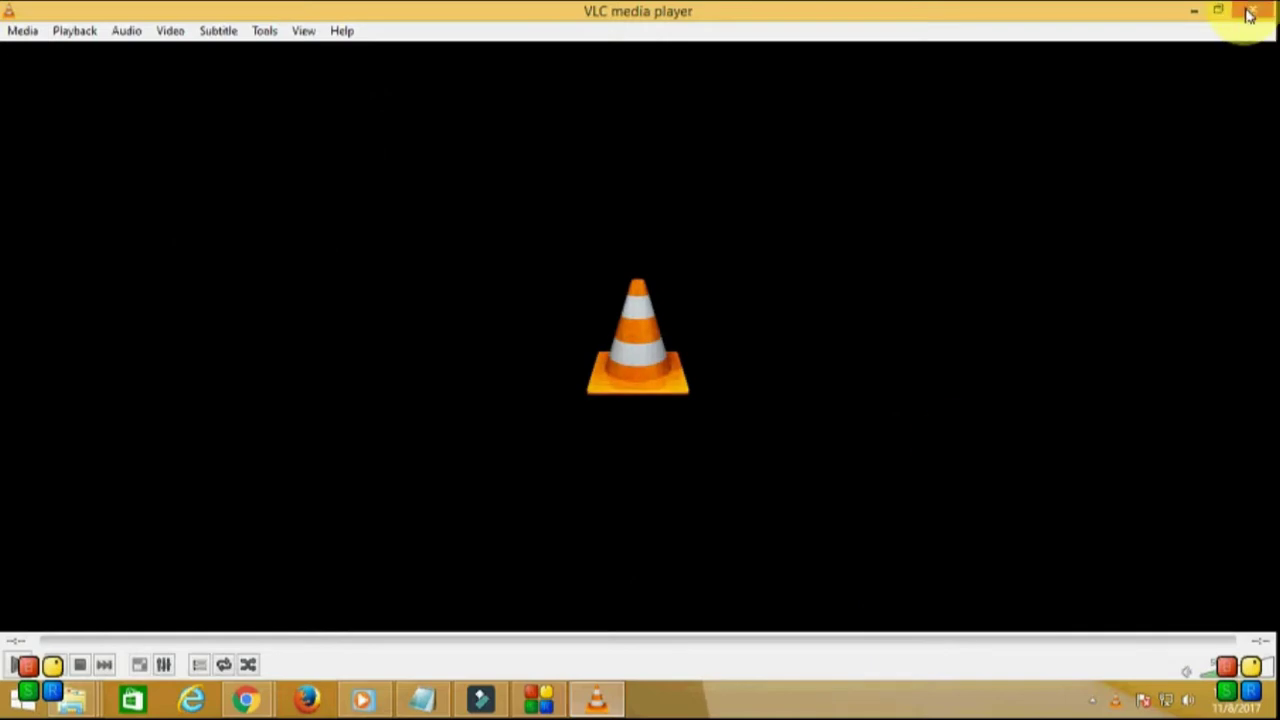
pyautogui.moveTo(578, 710)
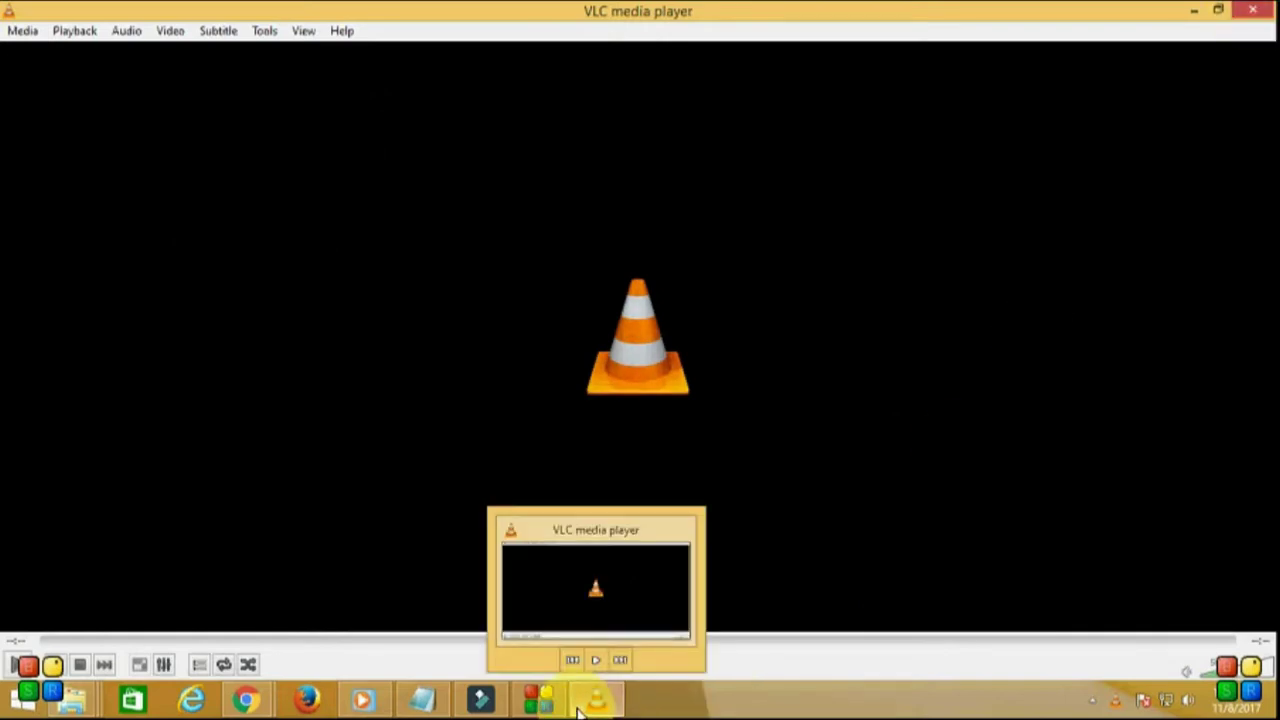